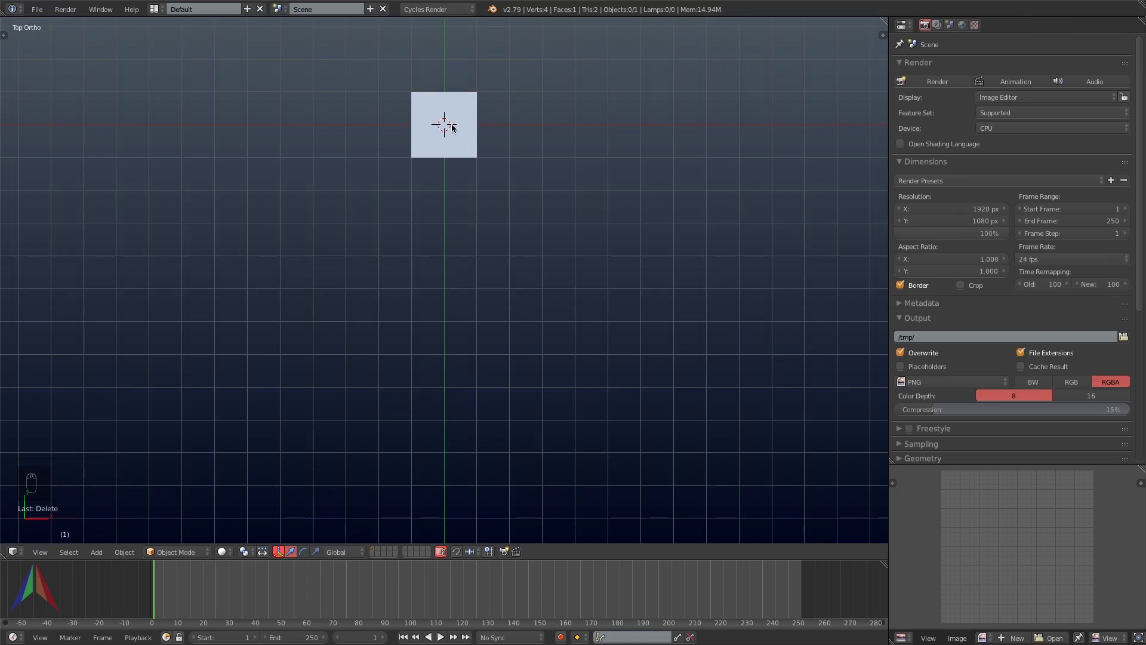
- Flatten the plane's mesh into a line by scaling it to 0 along the Y axis in Edit Mode
key(KP_Decimal)
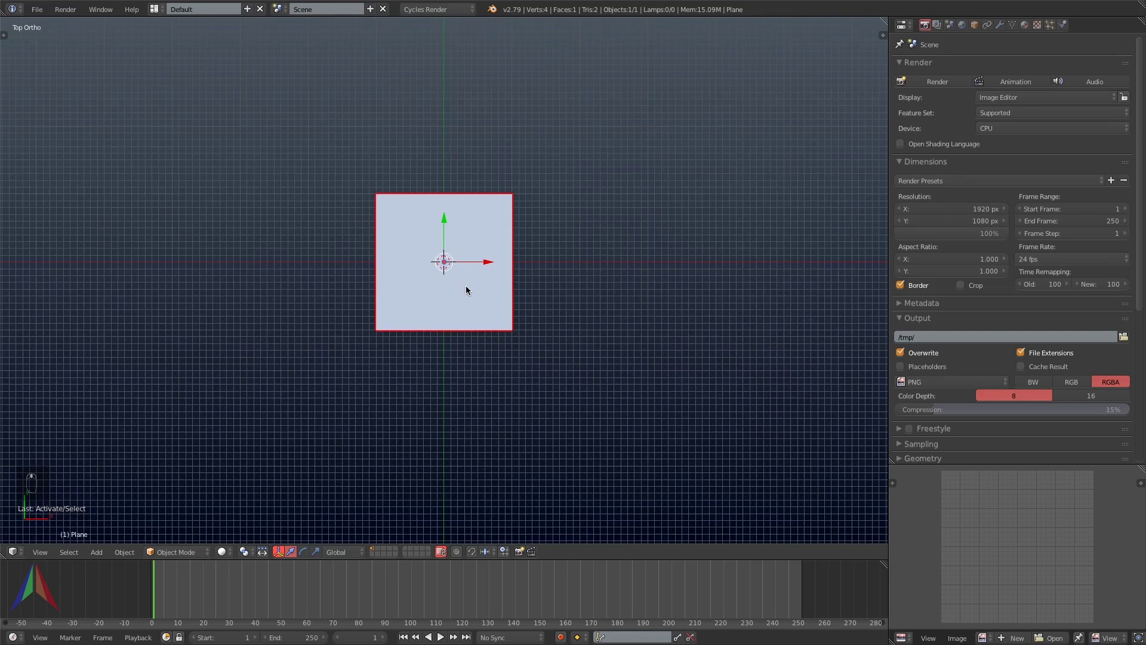
key(Tab)
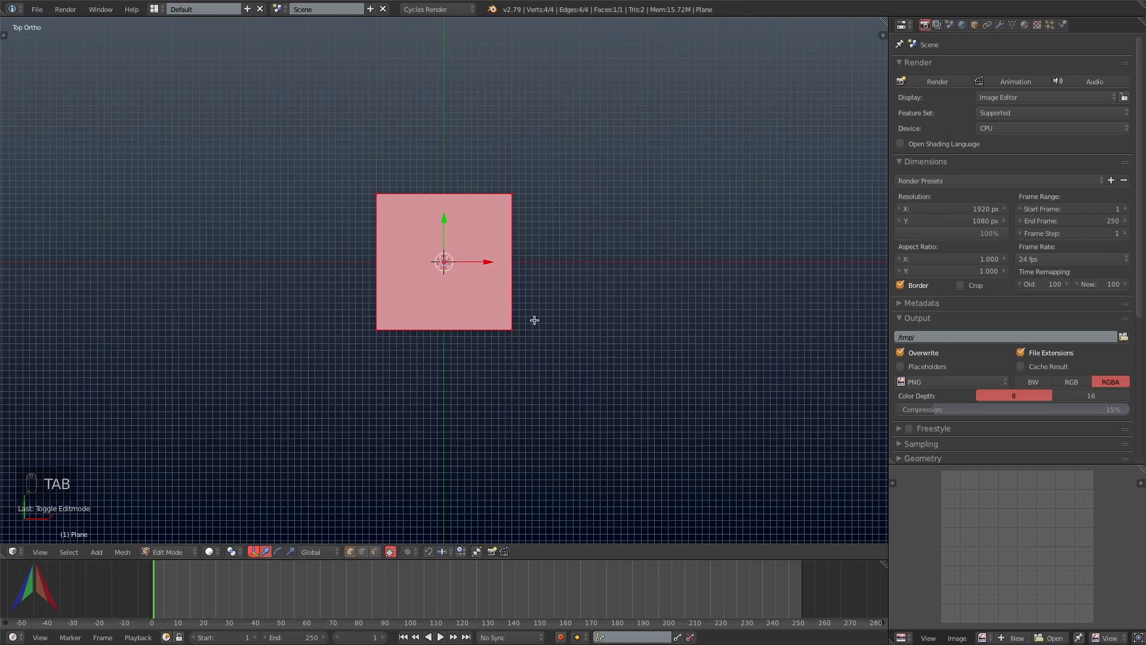
key(s)
key(y)
key(0)
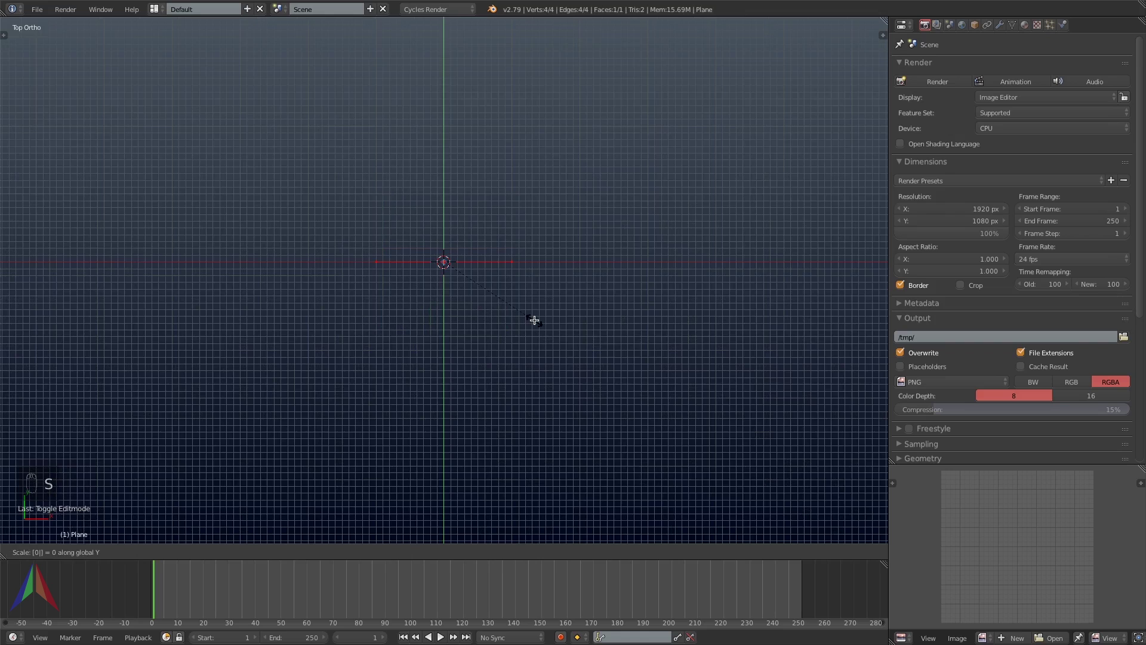
key(Return)
- Remove the doubled vertices from the flattened plane
key(t)
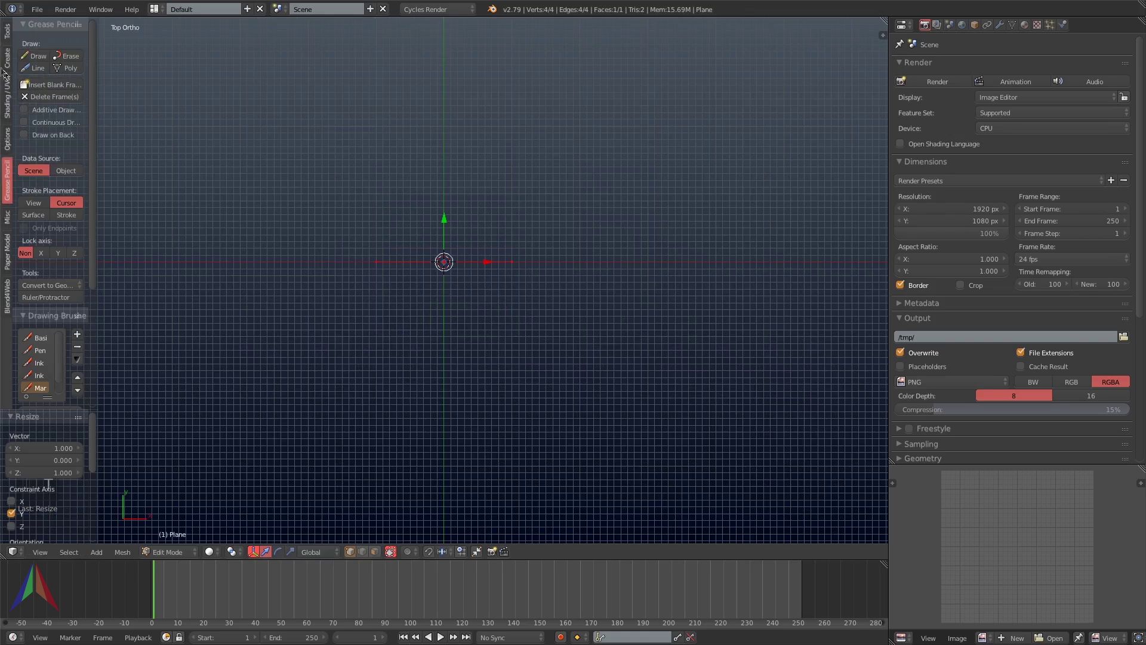
click(8, 33)
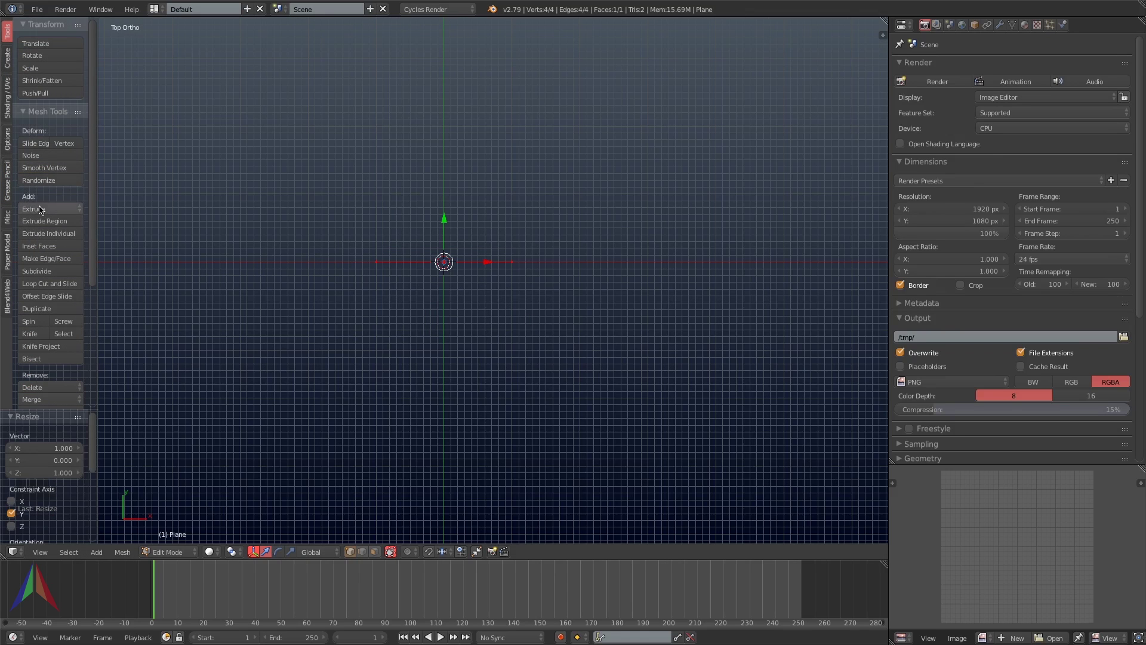
scroll(49, 238, down, 6)
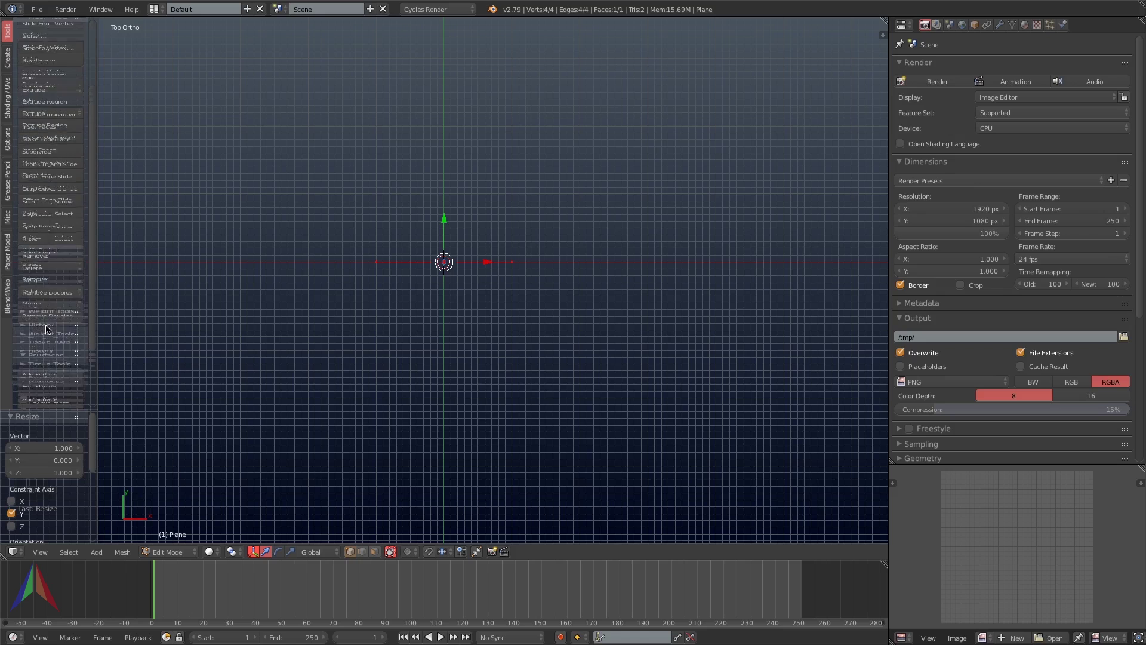
click(48, 244)
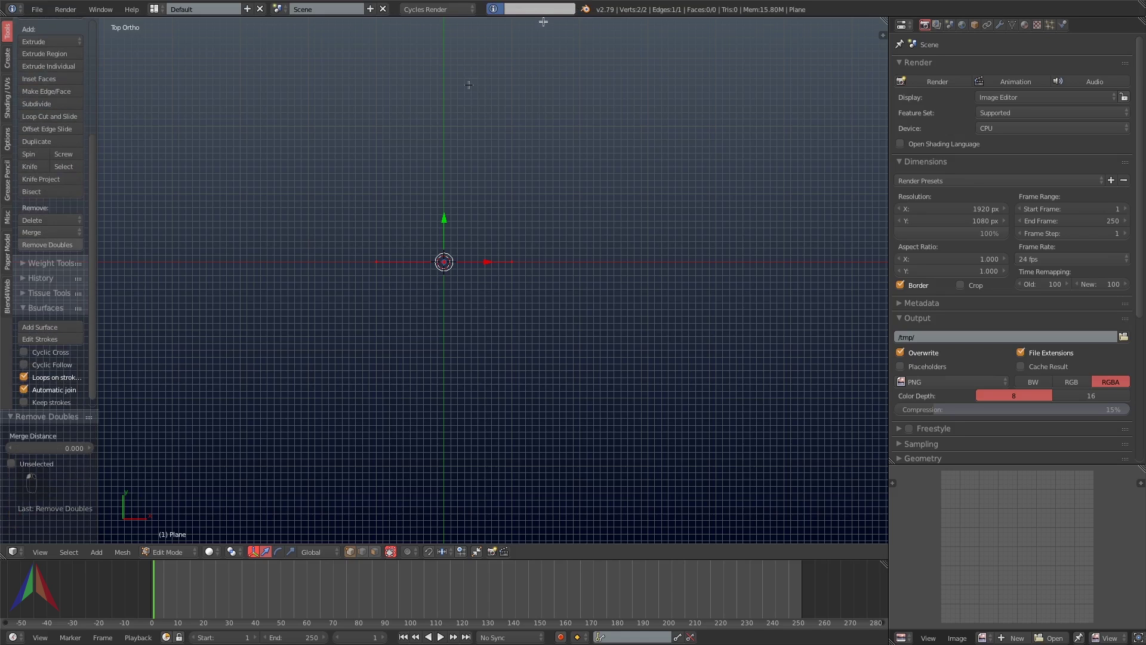
- Stretch the line along the X axis to roughly four times its length
key(Tab)
key(Tab)
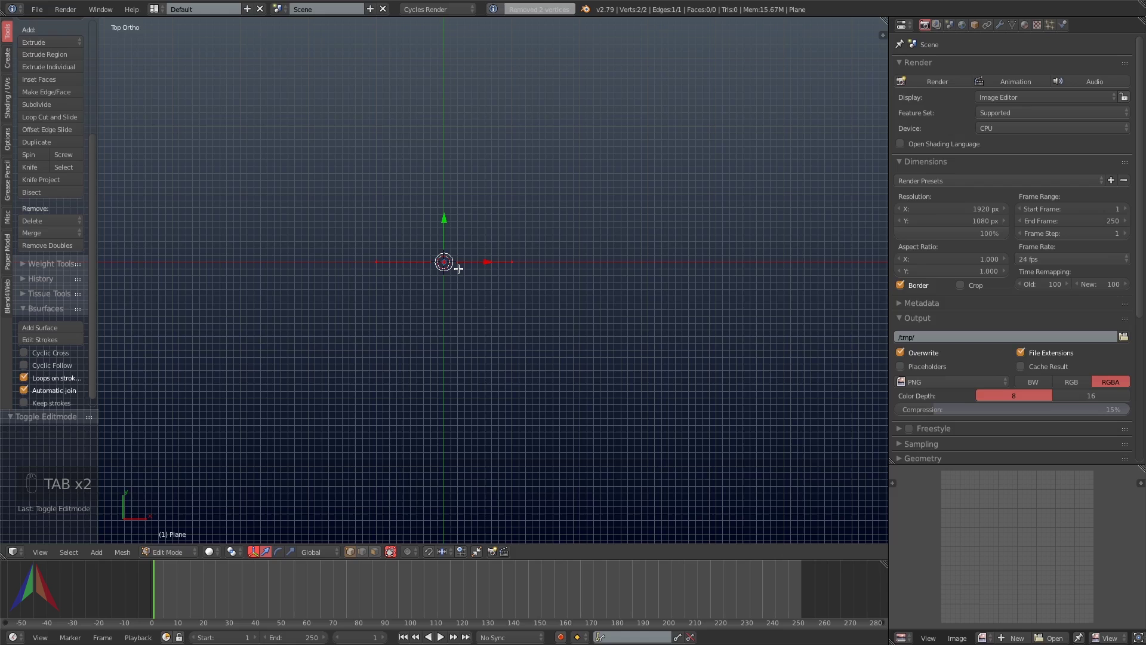
key(s)
key(x)
click(498, 299)
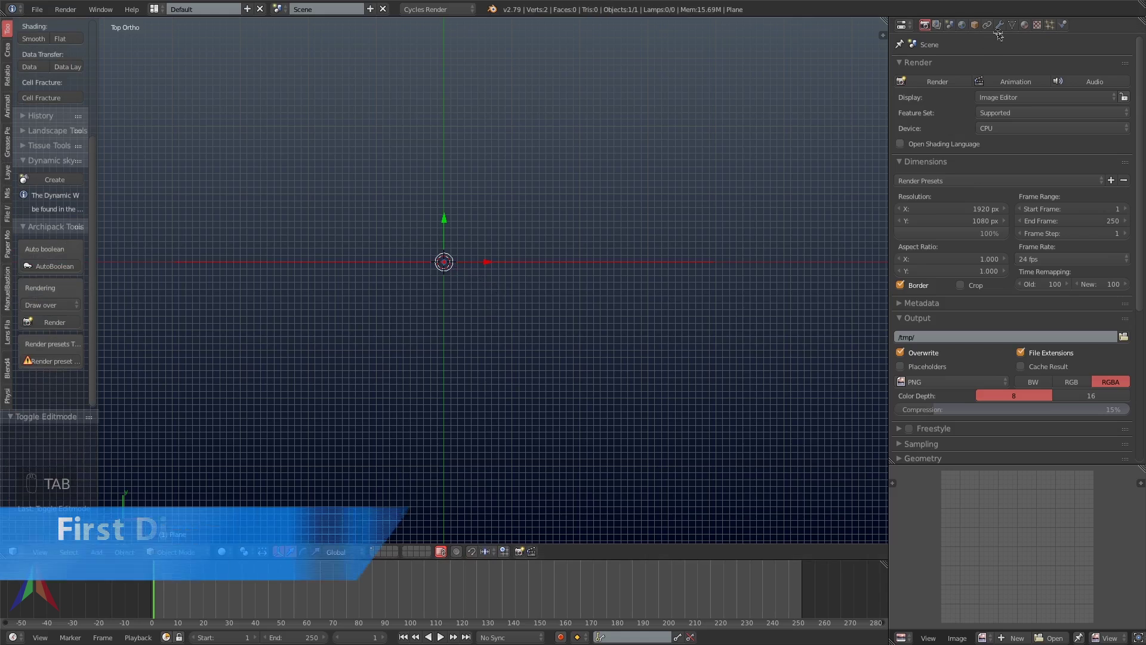
- Add a Displace modifier to the line object and create a new texture for it
click(1000, 25)
click(975, 67)
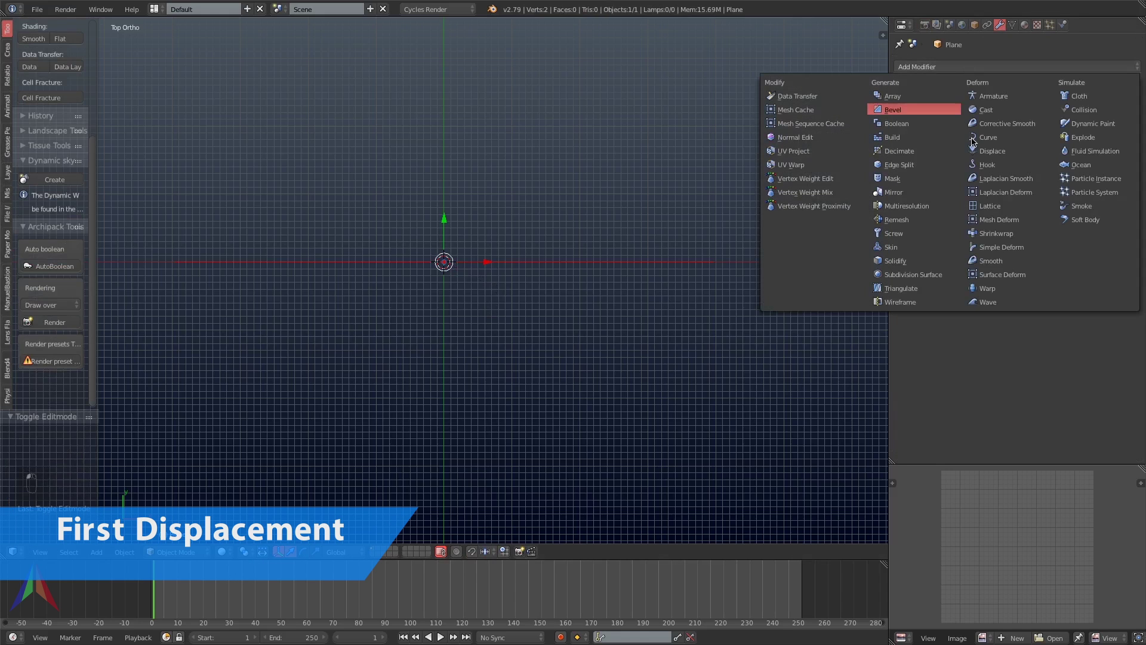
click(986, 152)
click(957, 133)
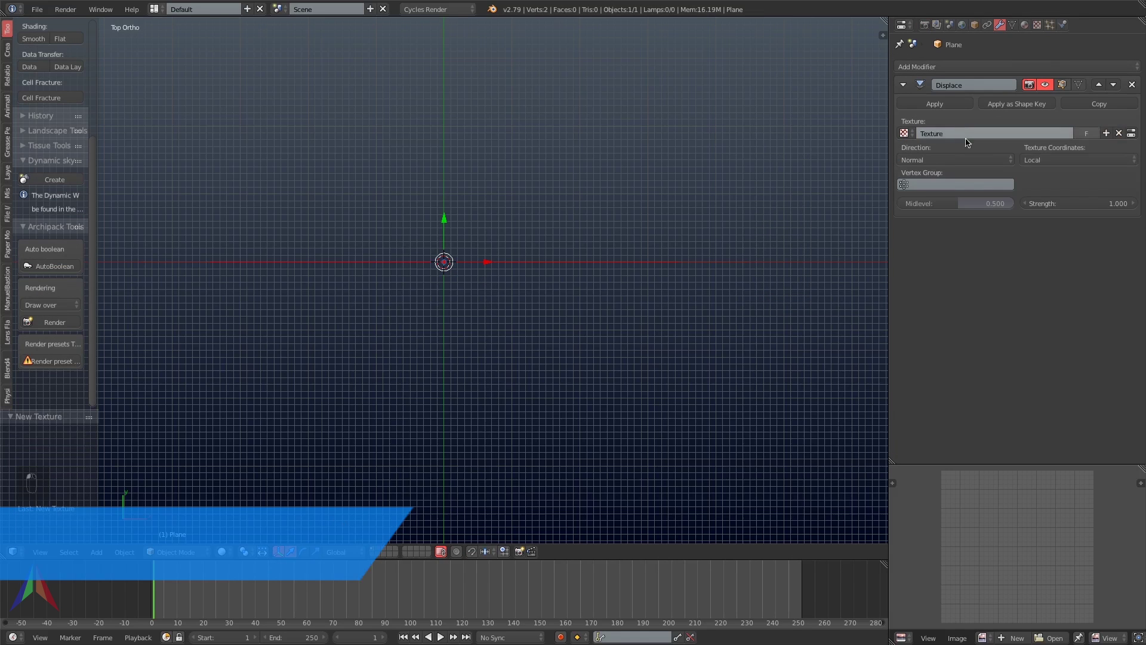
- Set the Displace modifier's texture coordinates to Global
click(1062, 159)
click(1056, 145)
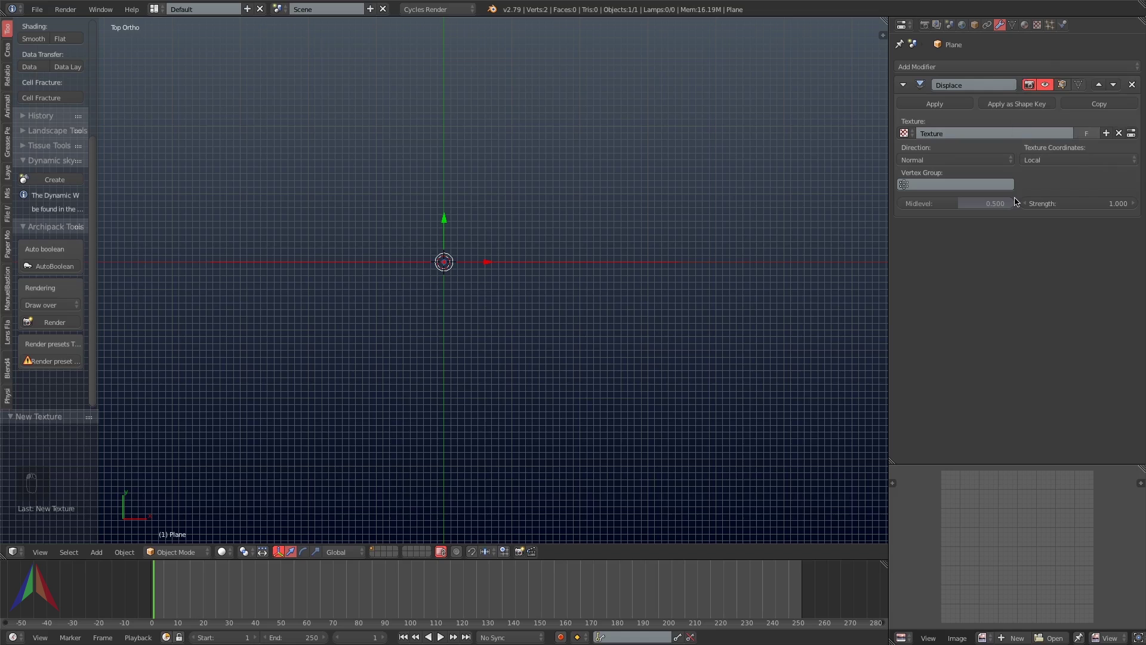
click(1125, 160)
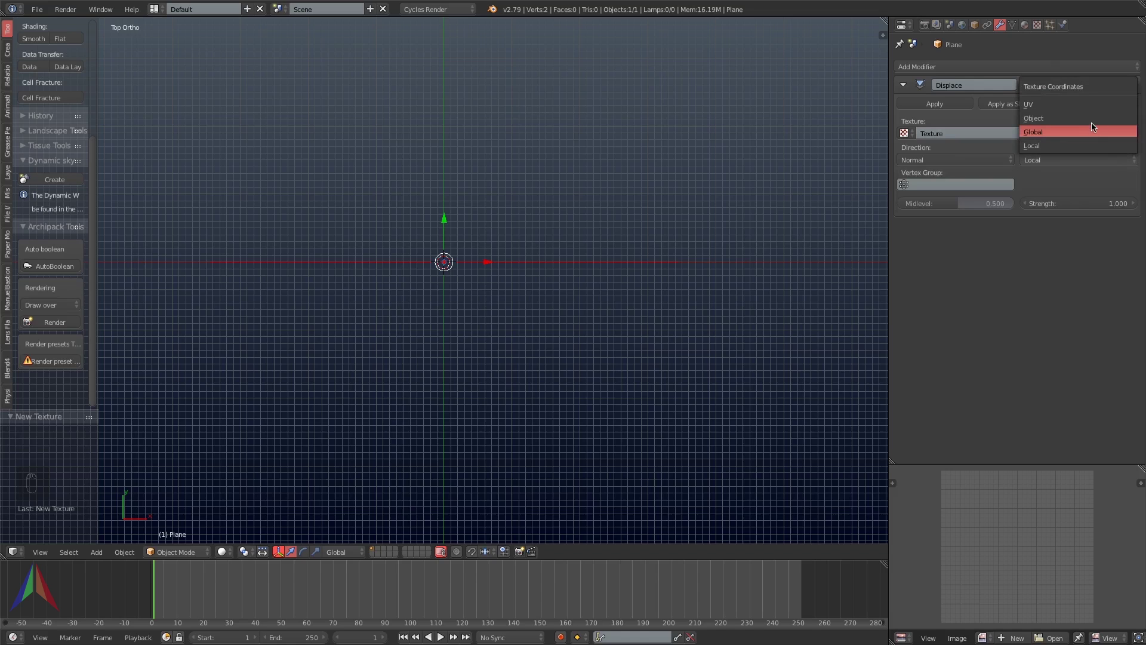
click(1052, 130)
- Add a Plain Axes empty and move it along X to about 3.98, near the line's end
key(shift+a)
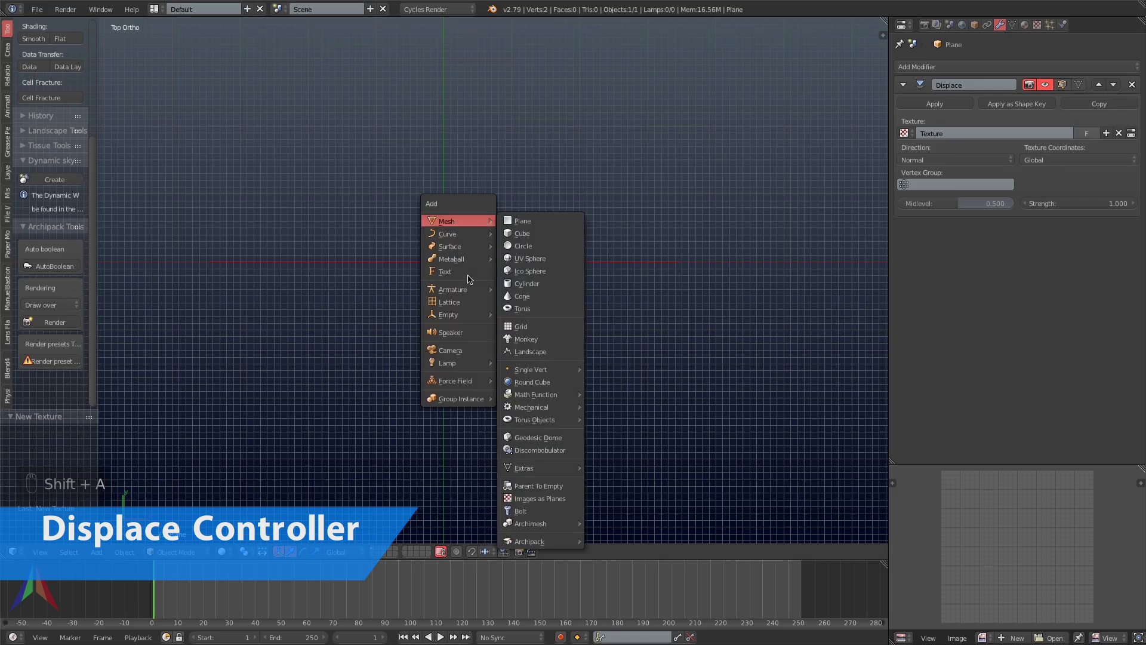
mouse_move(452, 314)
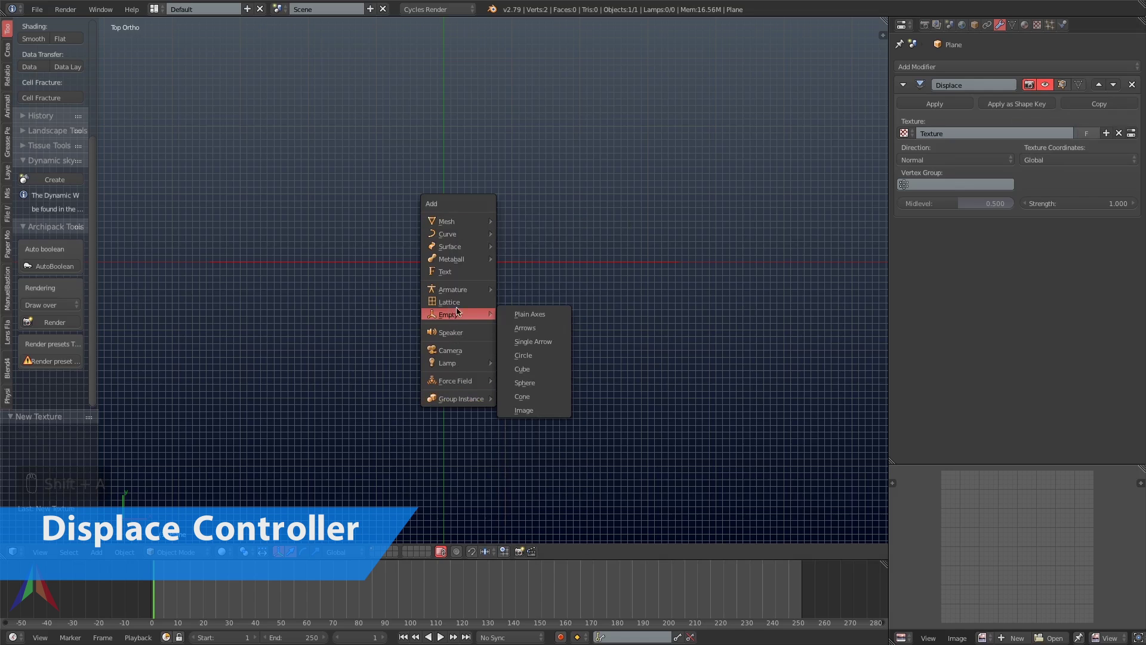
click(561, 314)
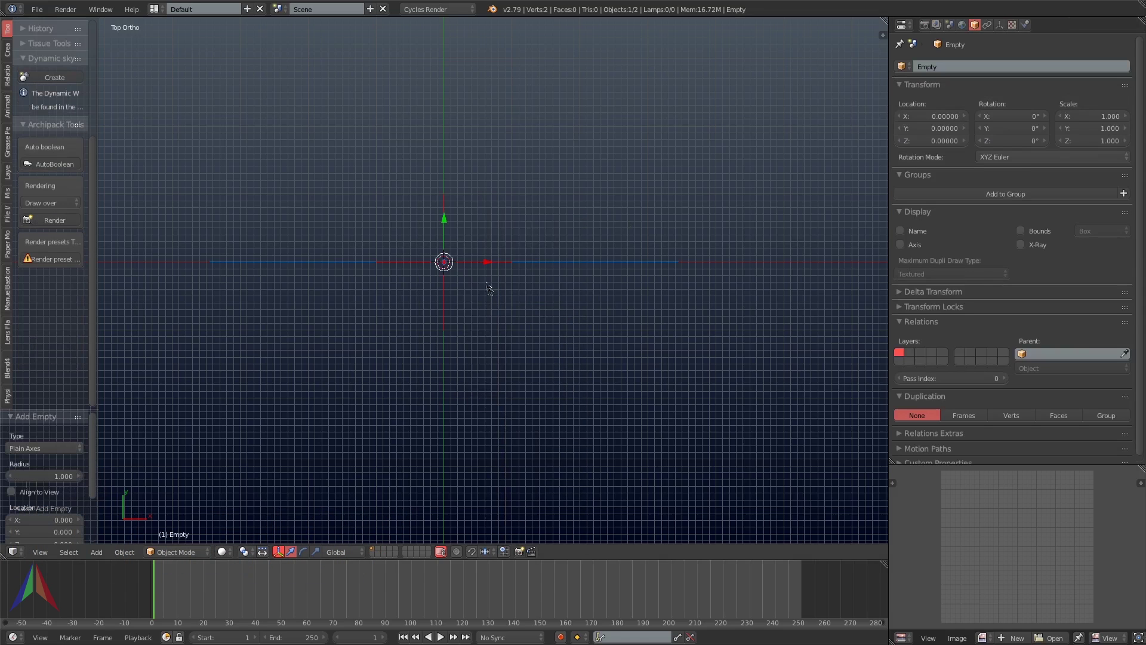
drag(487, 262, 756, 287)
middle_drag(662, 295, 695, 267)
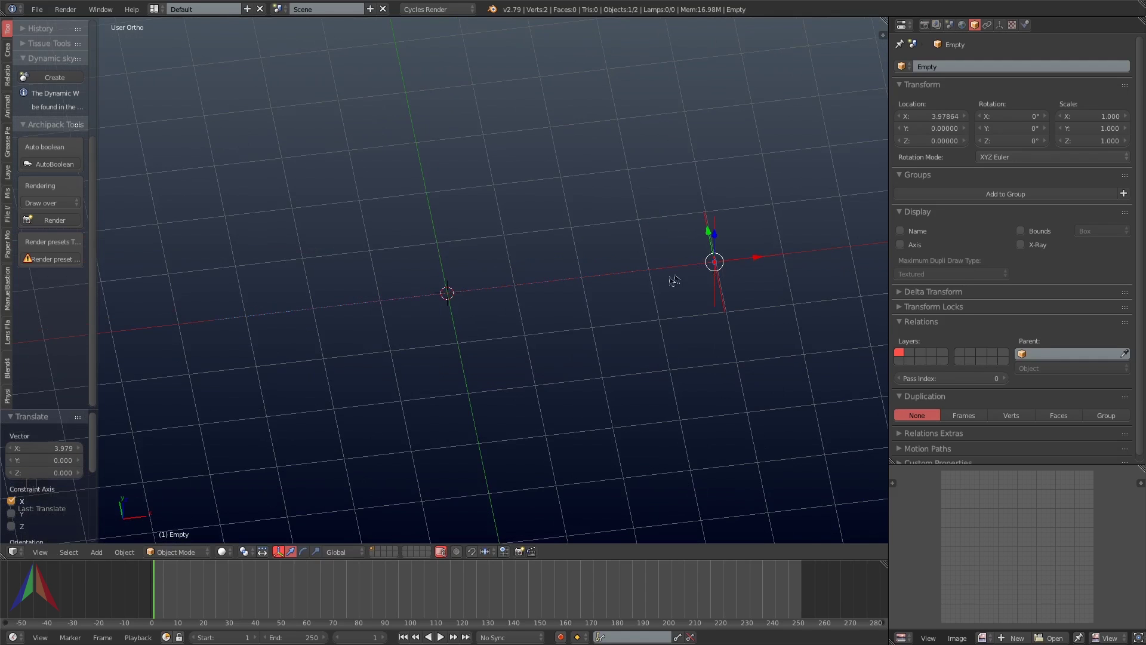
- Subdivide the whole line seven times with one cut each, and undo the last subdivision to keep 64 edges
key(KP_5)
right_click(487, 289)
key(Tab)
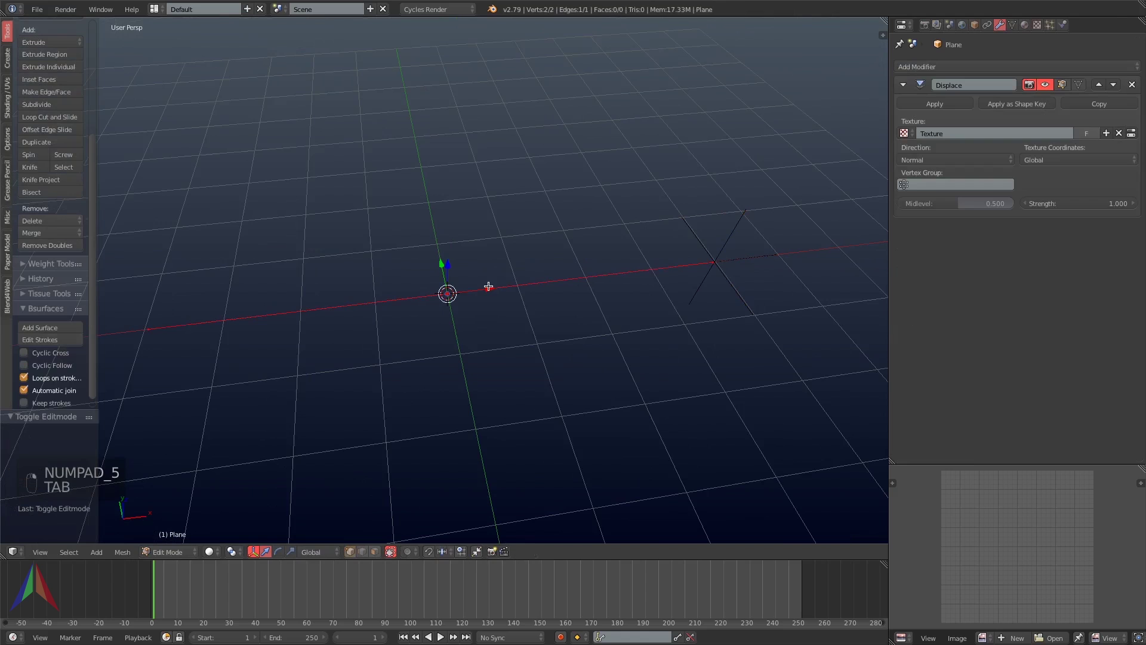
key(w)
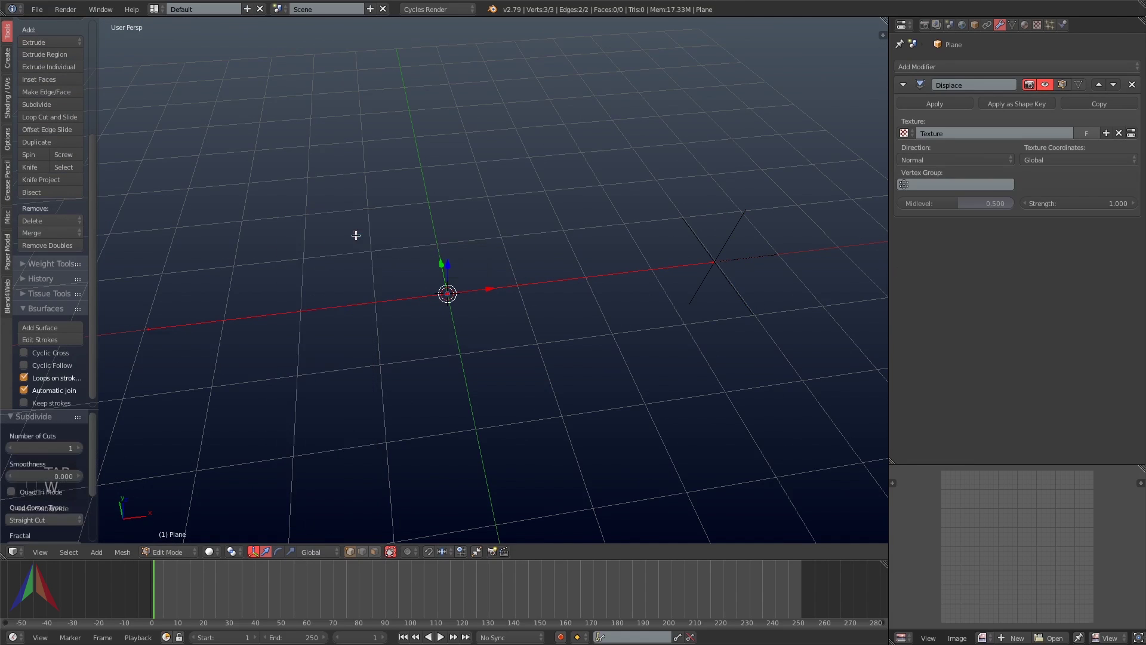
right_click(488, 289)
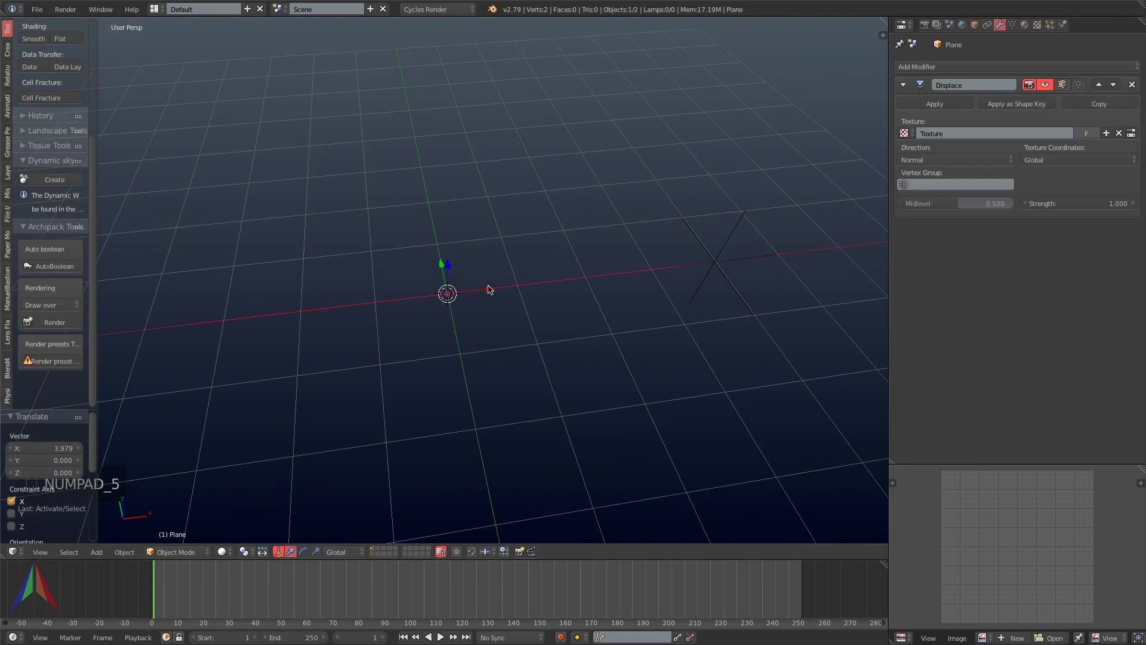
key(Tab)
key(w)
click(357, 237)
key(w)
click(356, 237)
key(w)
click(357, 237)
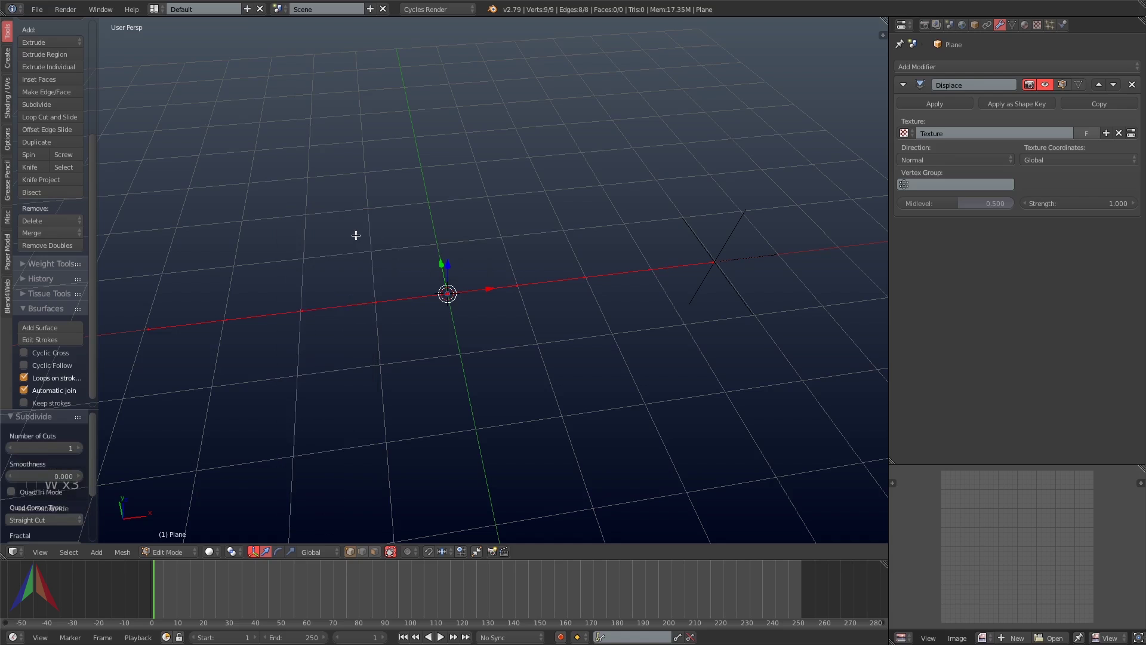
key(w)
click(357, 237)
key(w)
click(356, 237)
key(w)
click(356, 237)
key(w)
click(355, 235)
key(super+z)
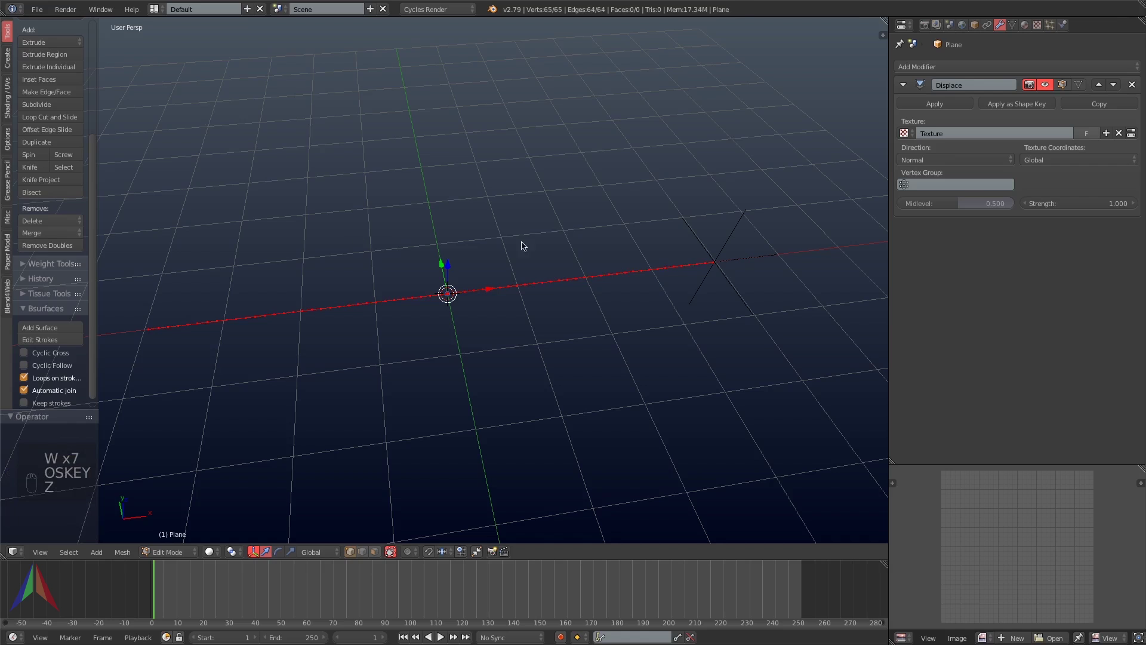
- Leave Edit Mode and move the empty farther along X to about 4.46
key(Tab)
right_click(720, 242)
click(746, 251)
drag(754, 260, 782, 266)
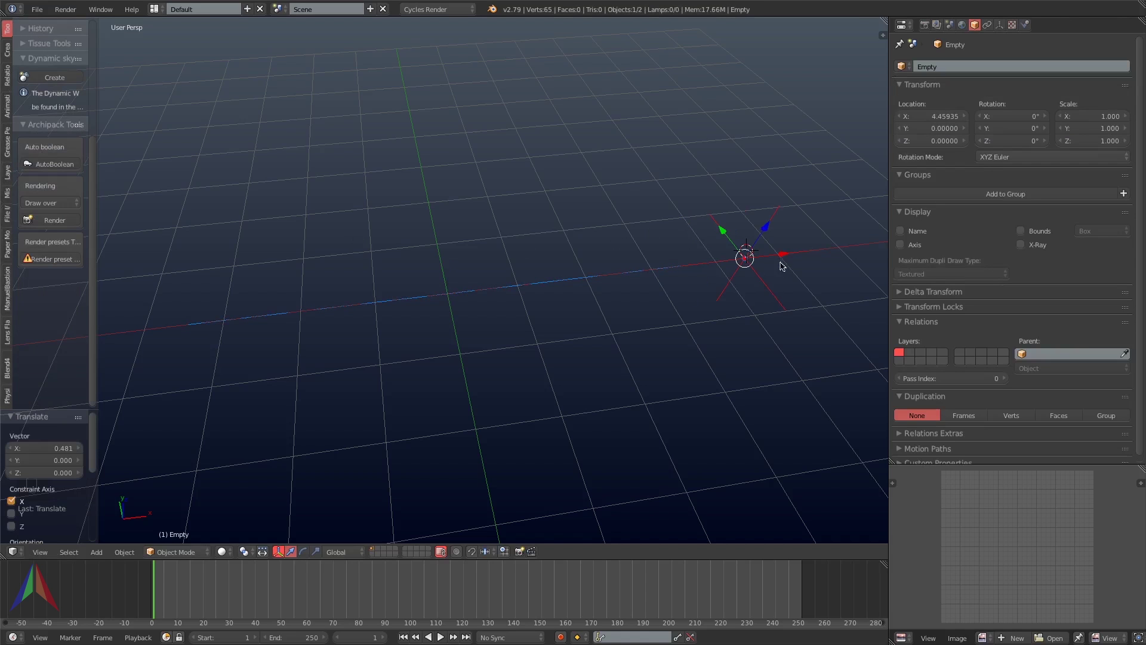
- Turn the timeline area into a Graph Editor, enlarge it and show its properties sidebar
click(13, 637)
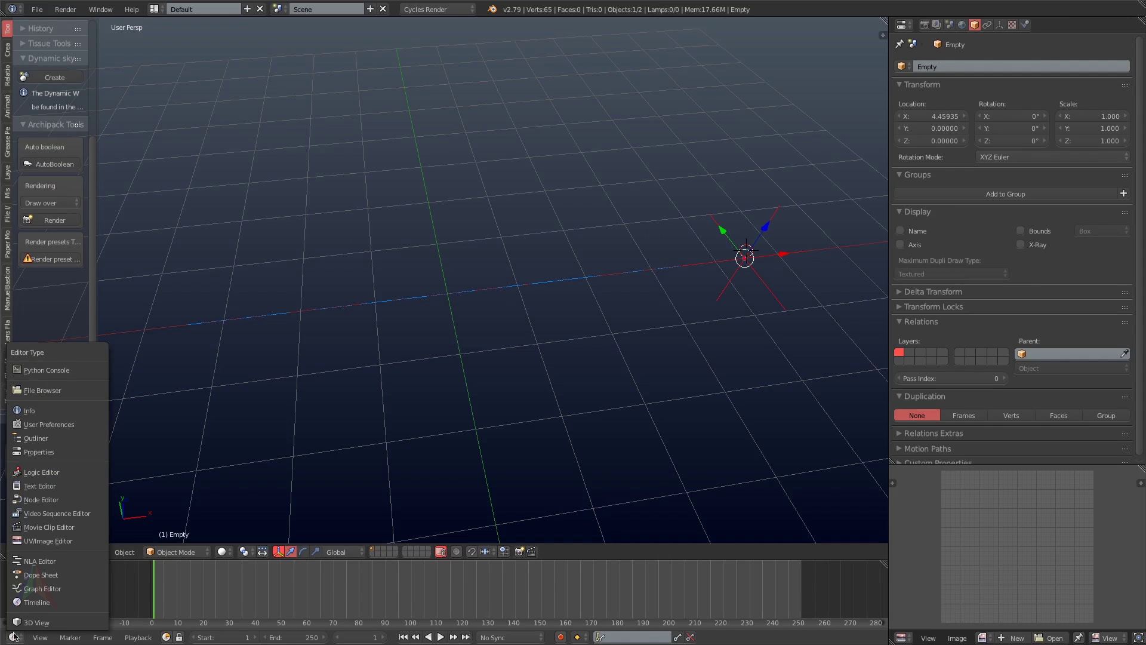
click(21, 589)
drag(113, 558, 842, 453)
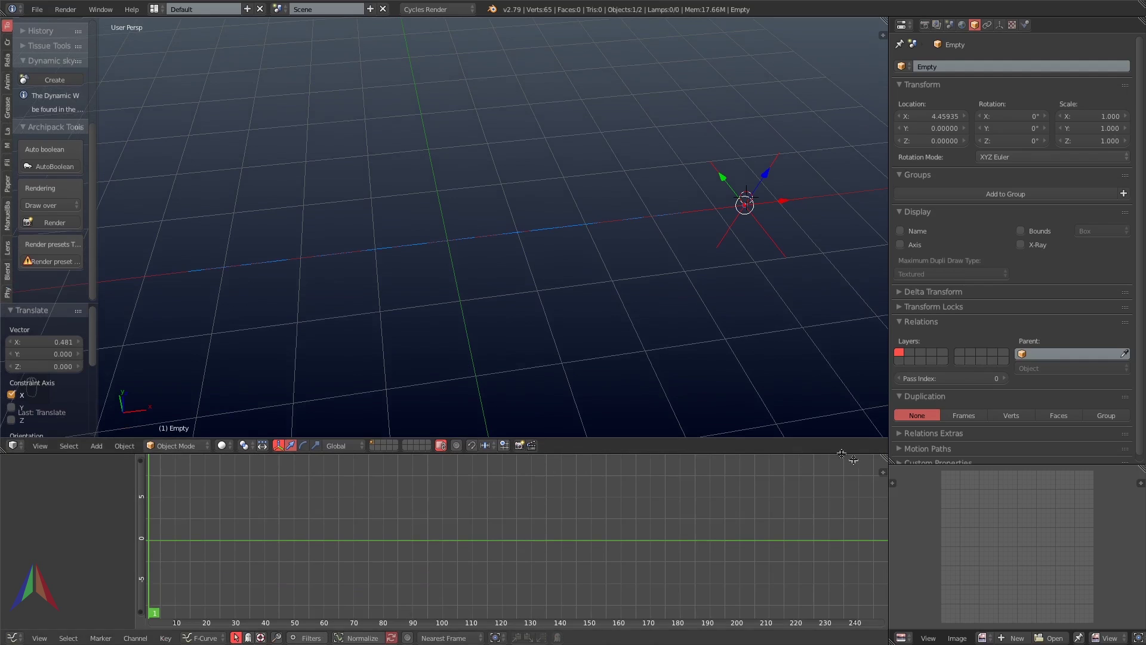
click(883, 473)
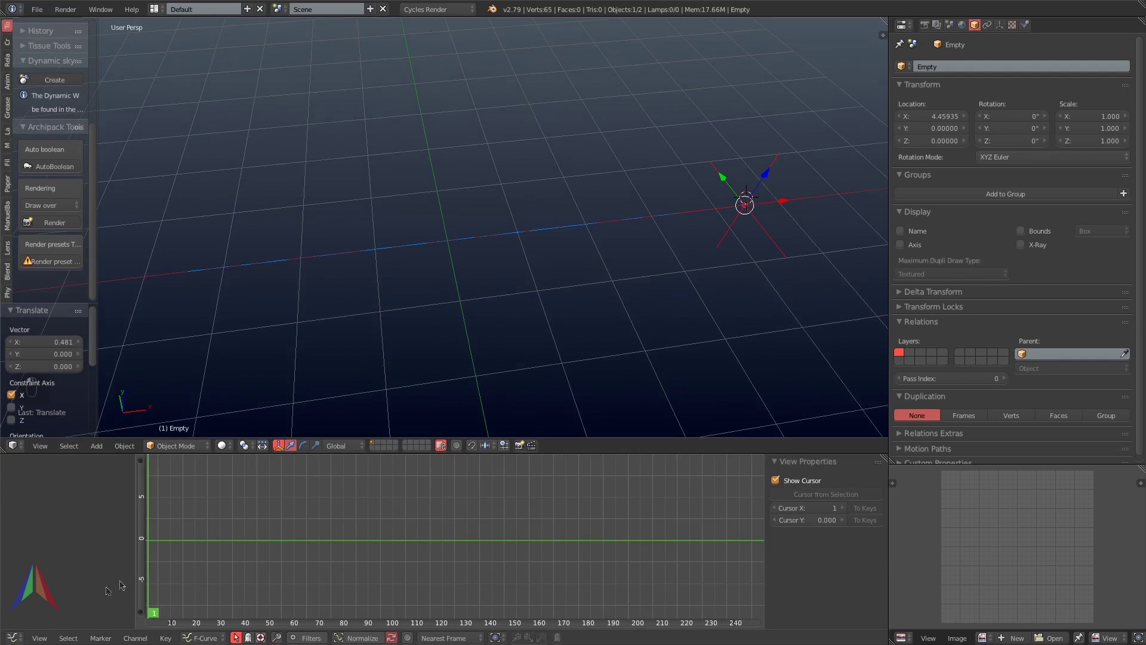
click(13, 638)
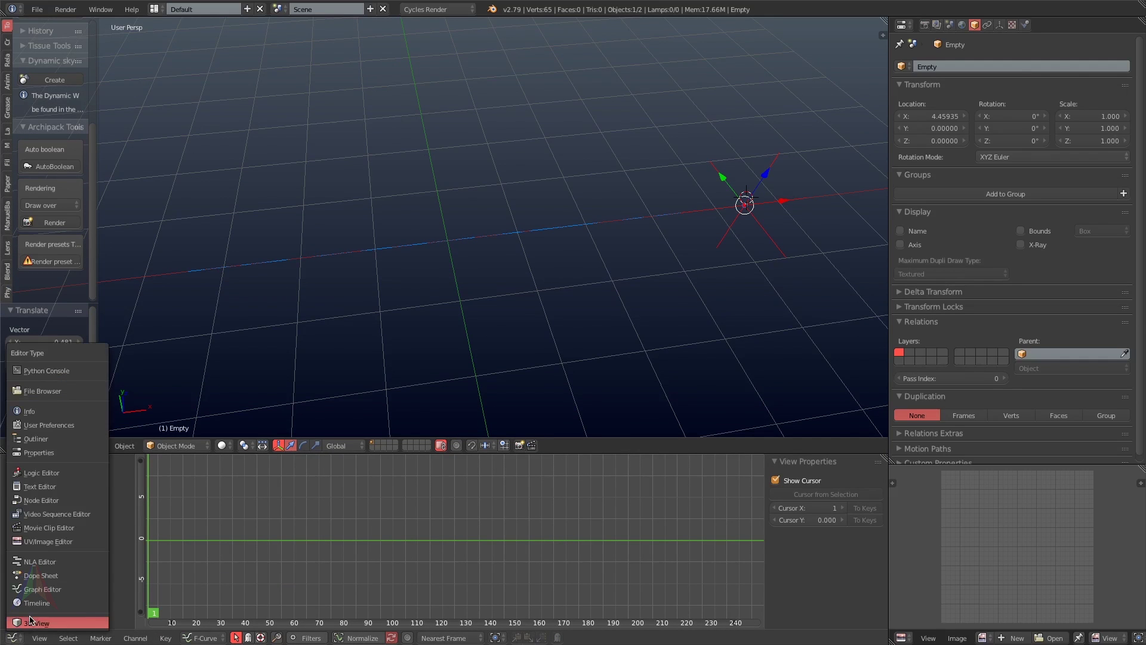
- Show the 3D view's transform properties and insert a single keyframe on the empty's Z location
click(882, 34)
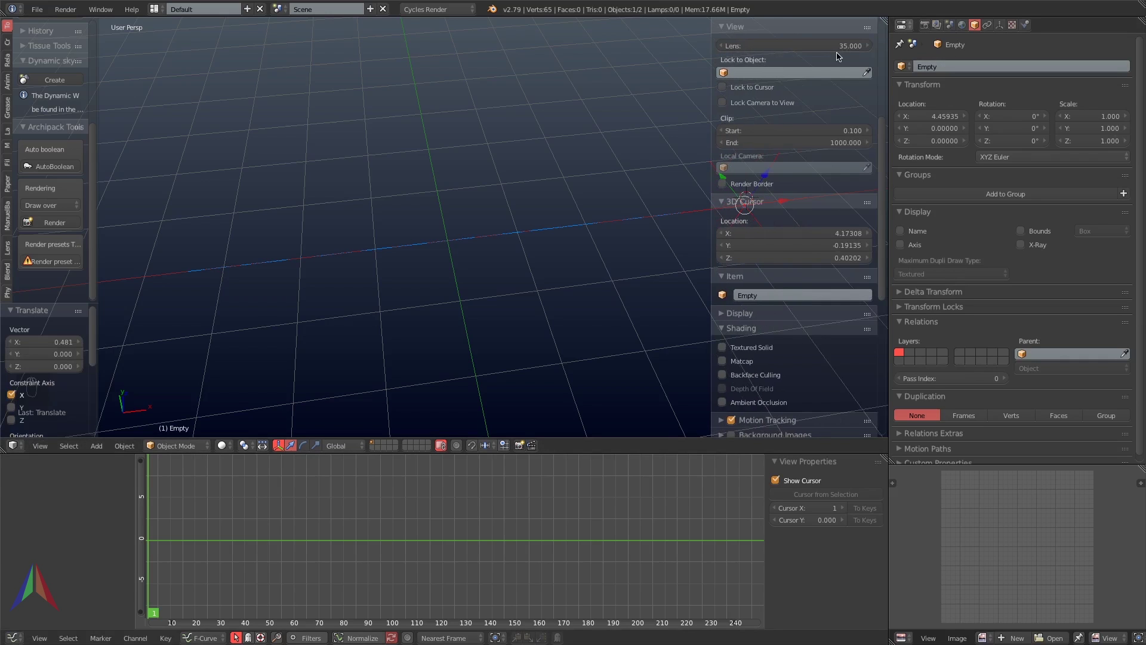
scroll(839, 57, up, 5)
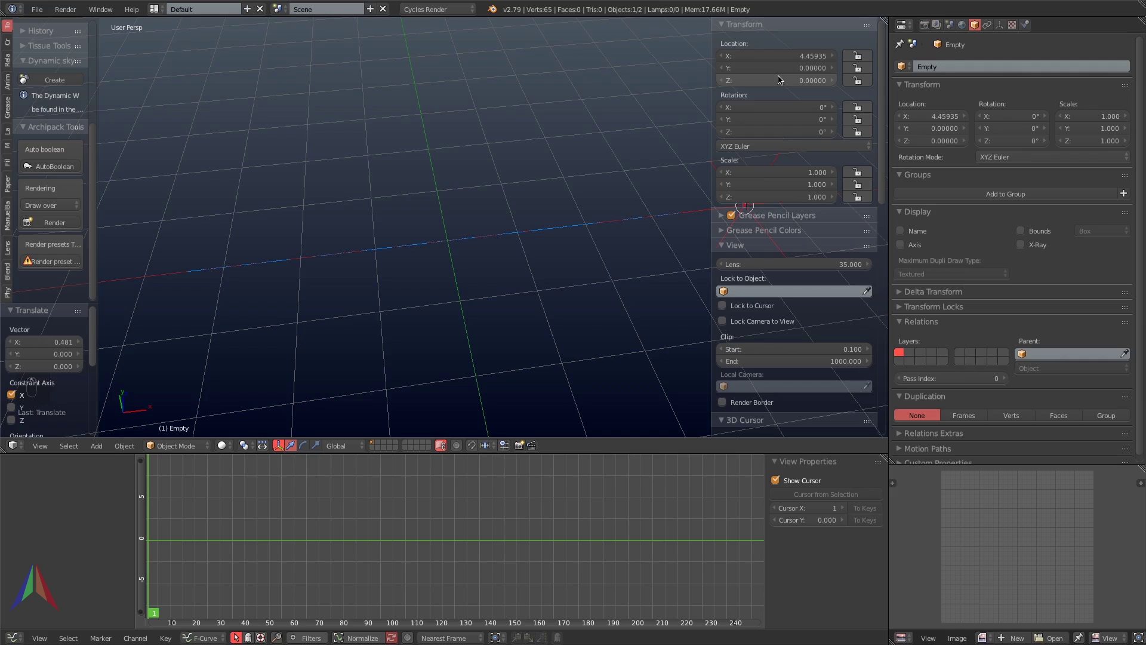
right_click(778, 80)
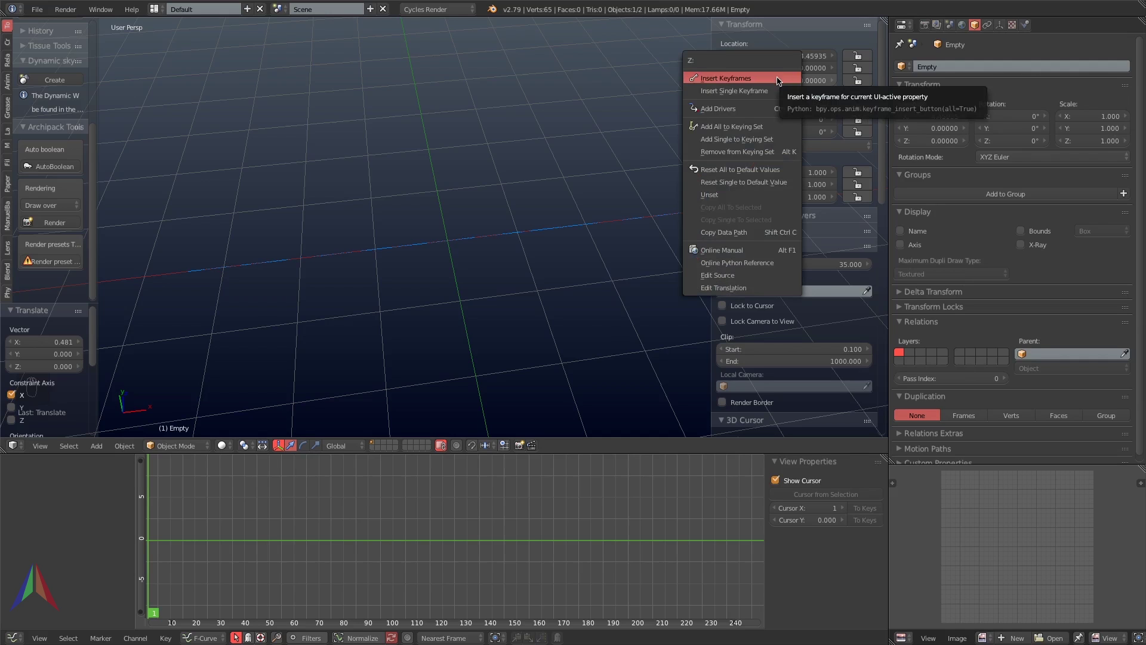
click(766, 91)
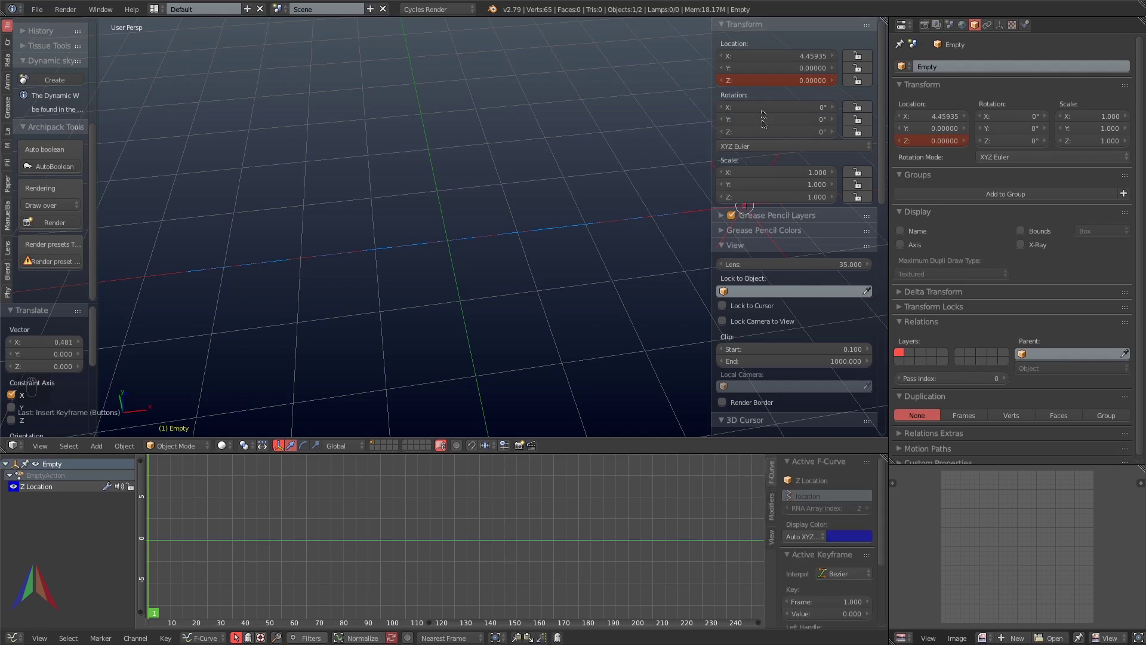
- Add a Generator F-curve modifier to the empty's Z Location curve and set its x coefficient to 0.3
click(772, 510)
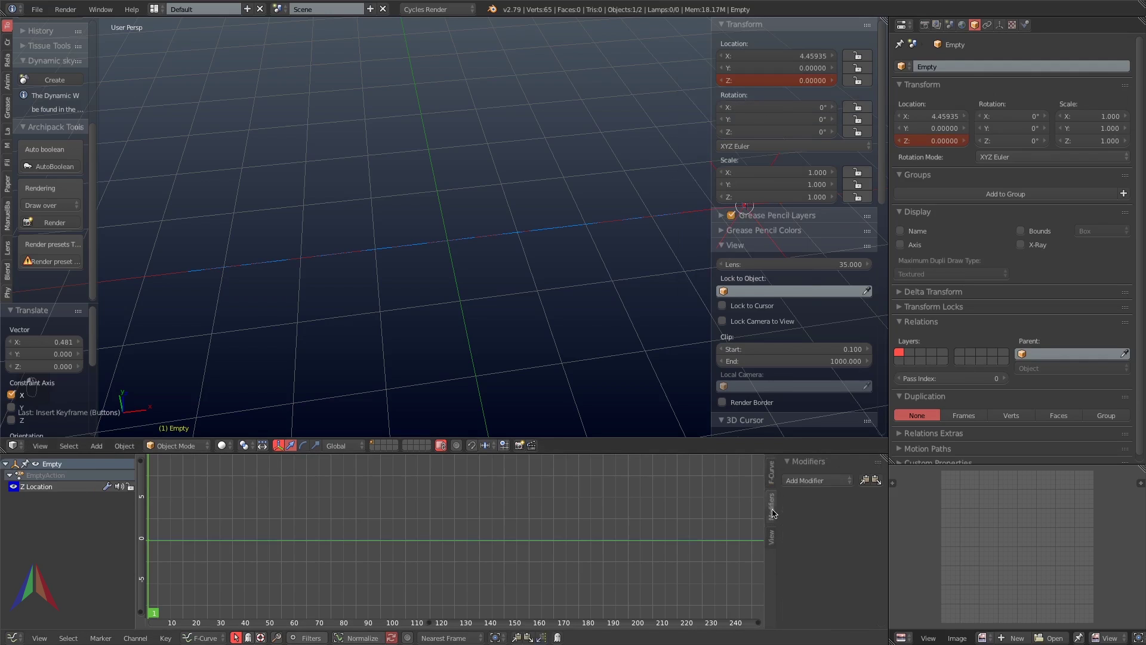
click(803, 481)
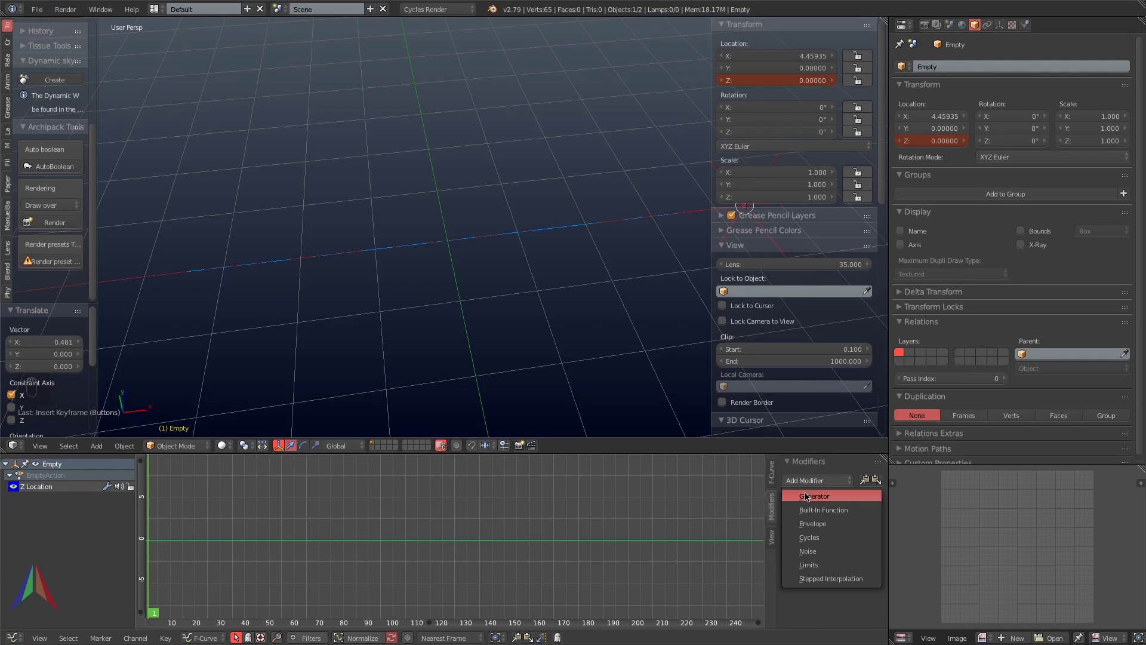
click(808, 495)
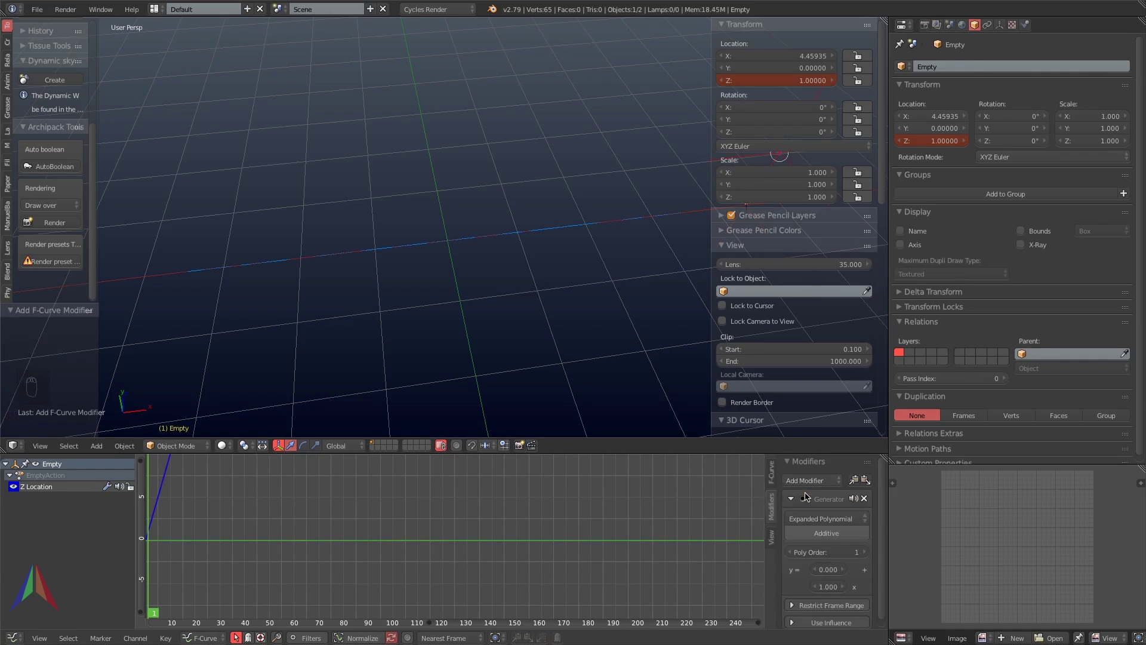
click(821, 588)
key(4)
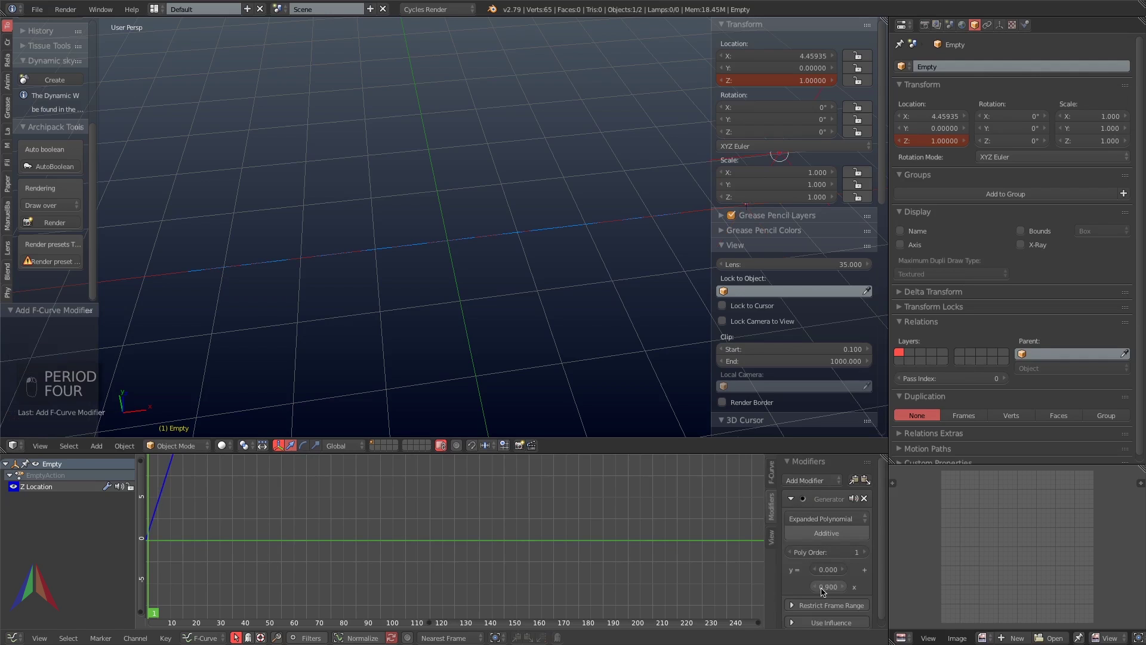
key(BackSpace)
click(824, 587)
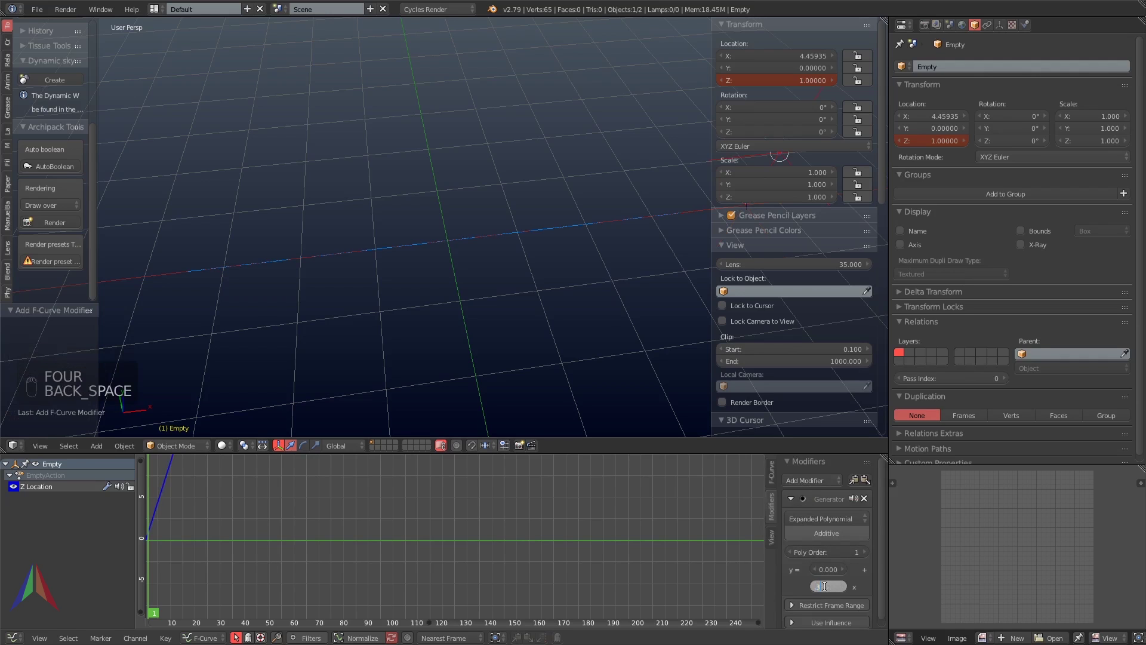
text(0.3)
key(Return)
- Turn the Graph Editor back into a Timeline, shrink that area and hide the 3D view's properties sidebar
key(n)
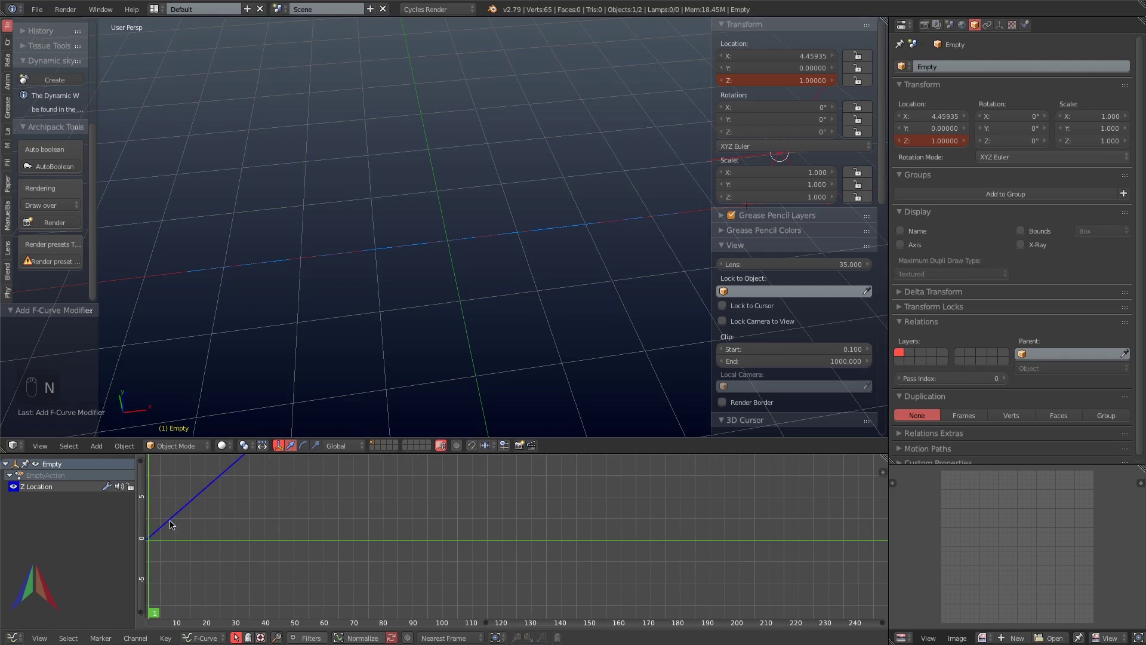
click(13, 638)
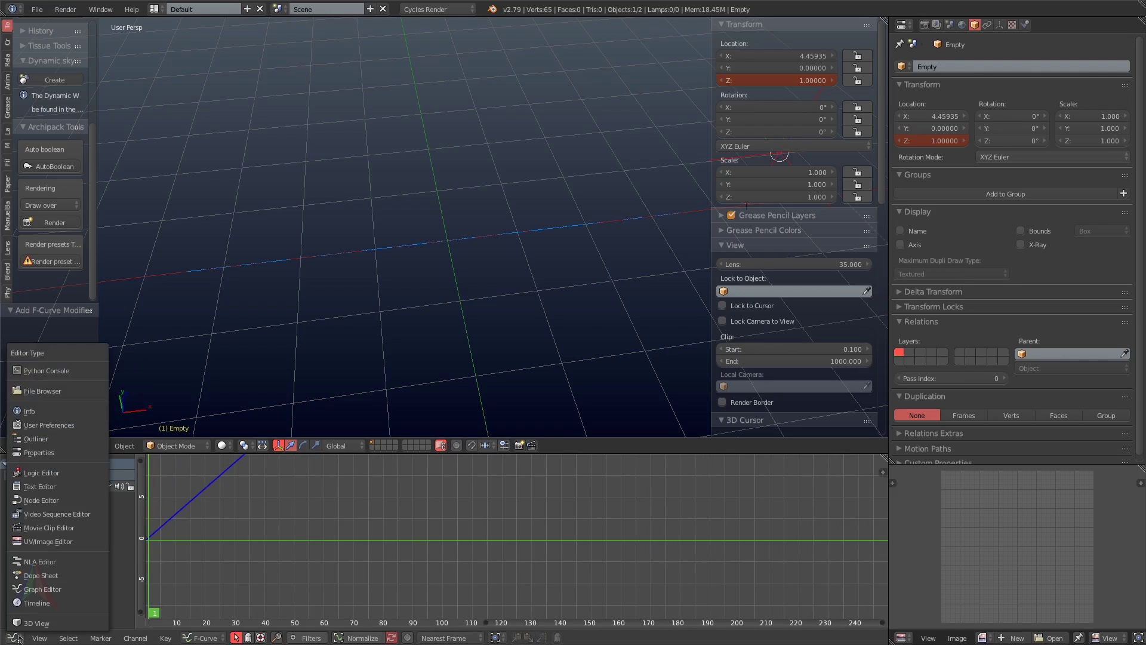
click(26, 604)
drag(263, 453, 263, 552)
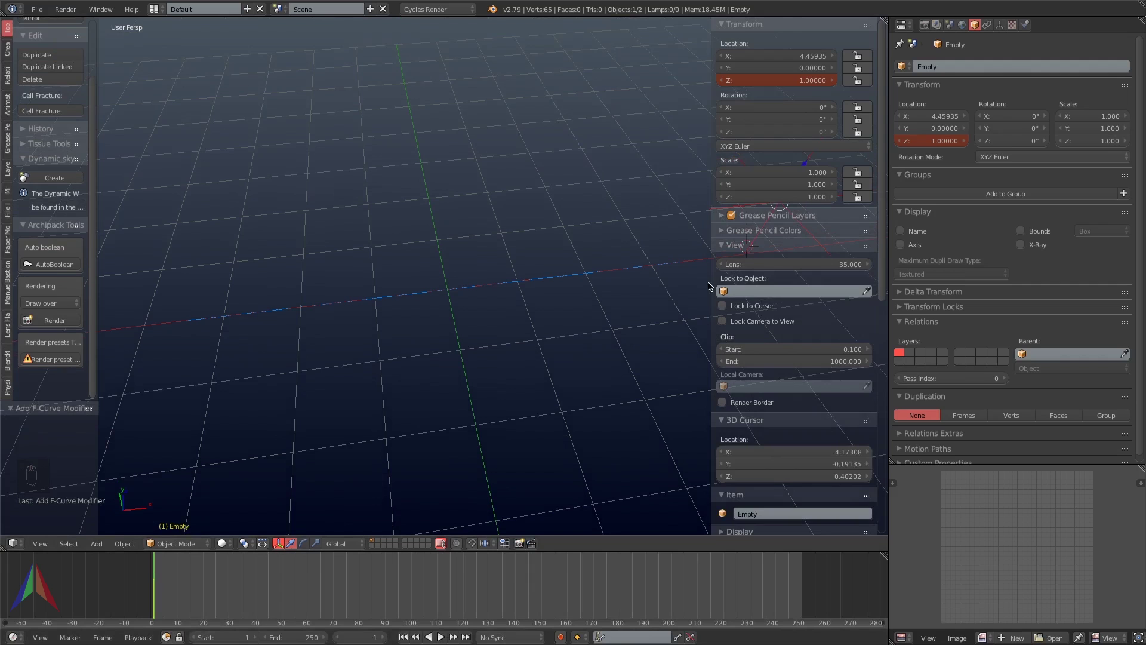
key(n)
- Extrude the subdivided line by about 0.061 along Y in top orthographic view to form a thin strip
right_click(607, 275)
key(KP_7)
key(KP_5)
key(Tab)
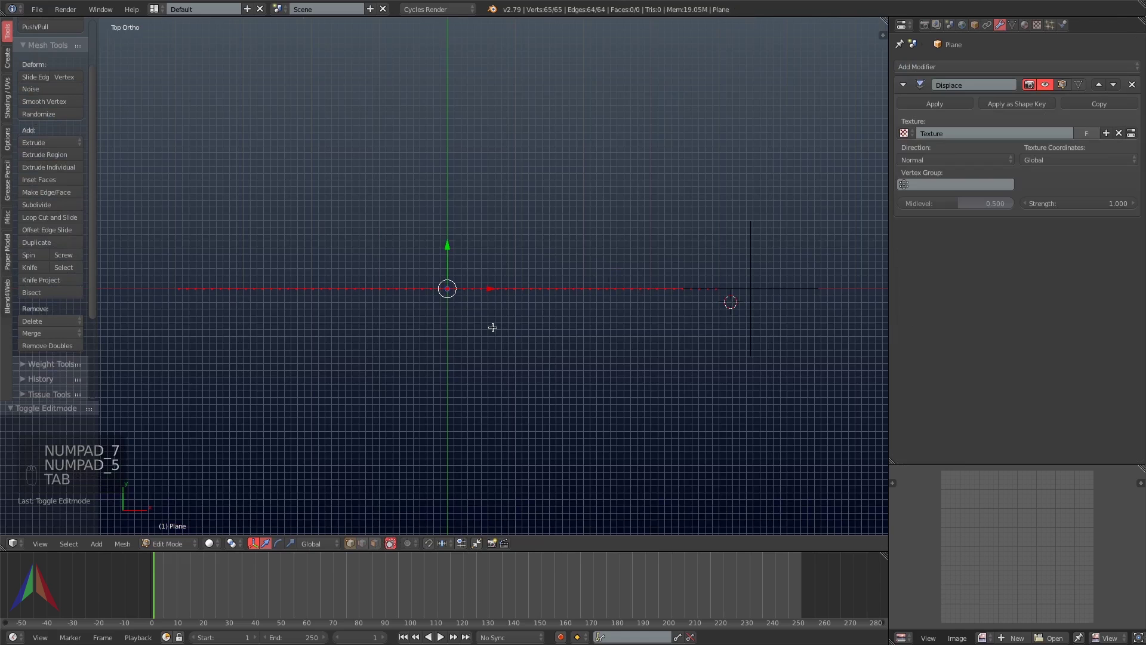
key(e)
click(489, 325)
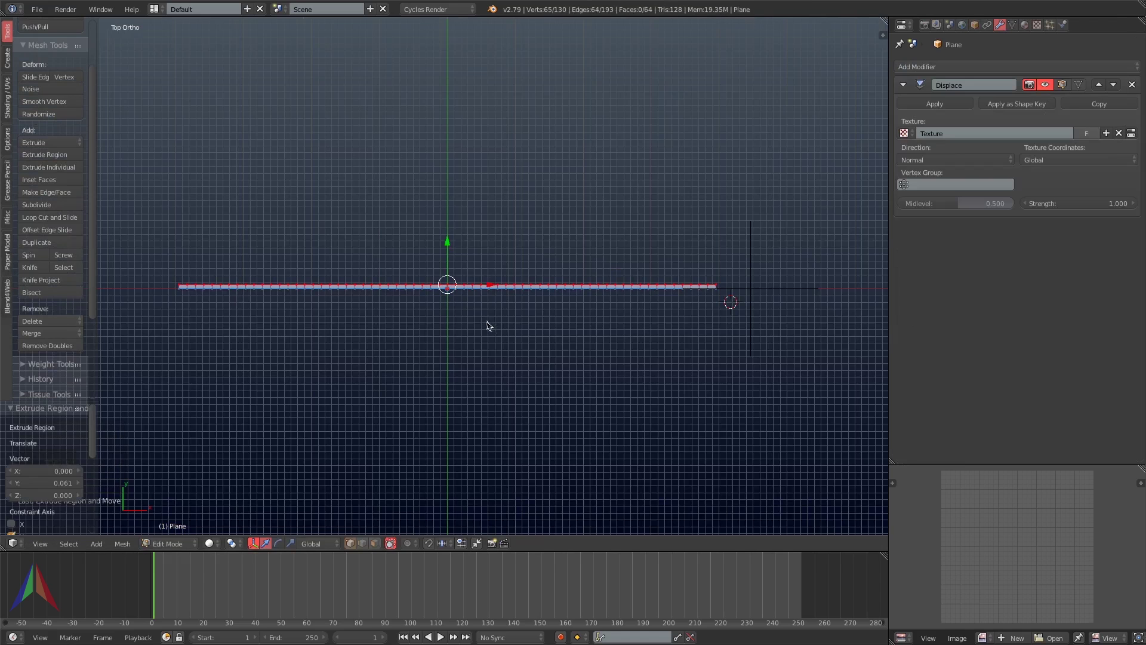
key(Tab)
- Make the Displace texture Clouds with size 2.00 and depth 1, and set the modifier's strength to 3.1
key(KP_1)
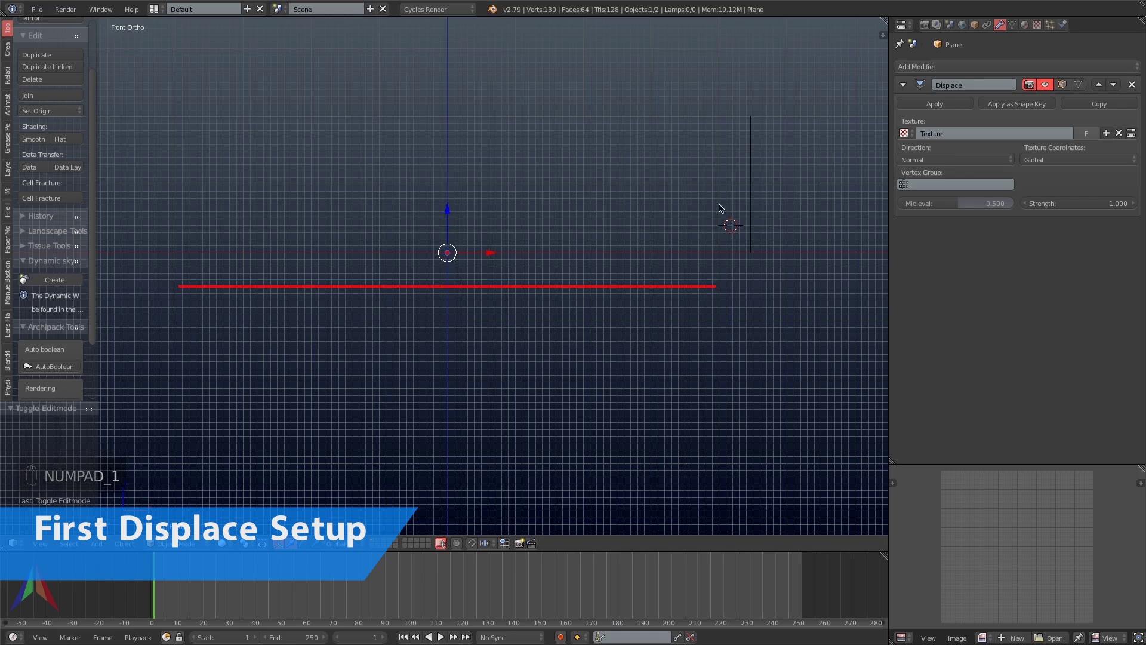
click(1131, 135)
click(1018, 107)
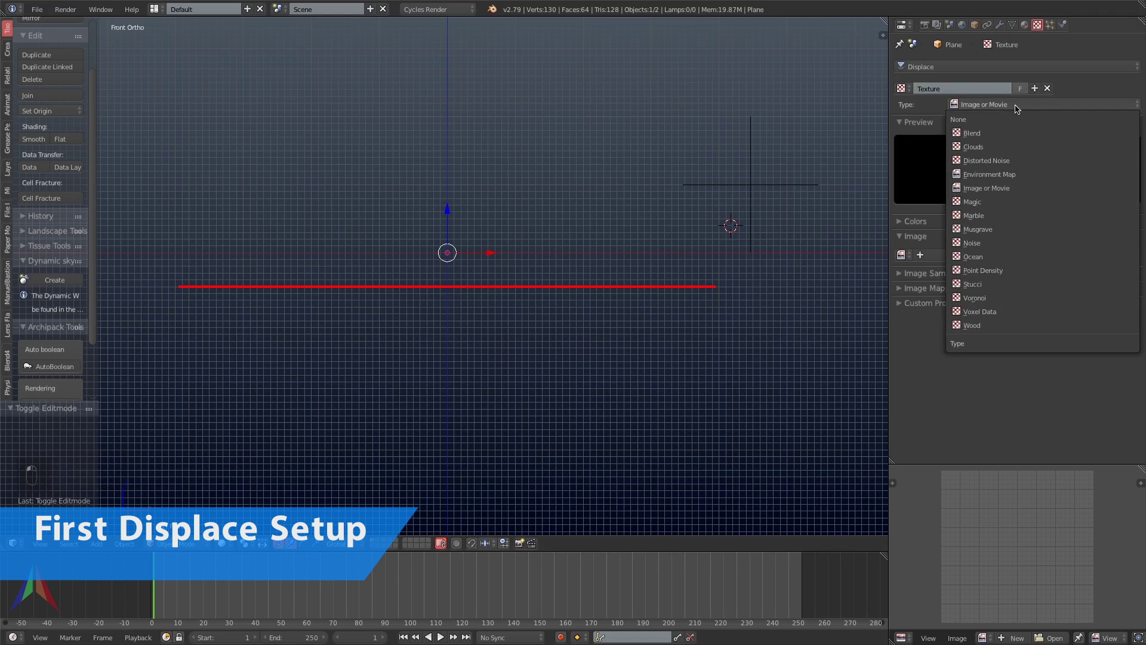
click(987, 146)
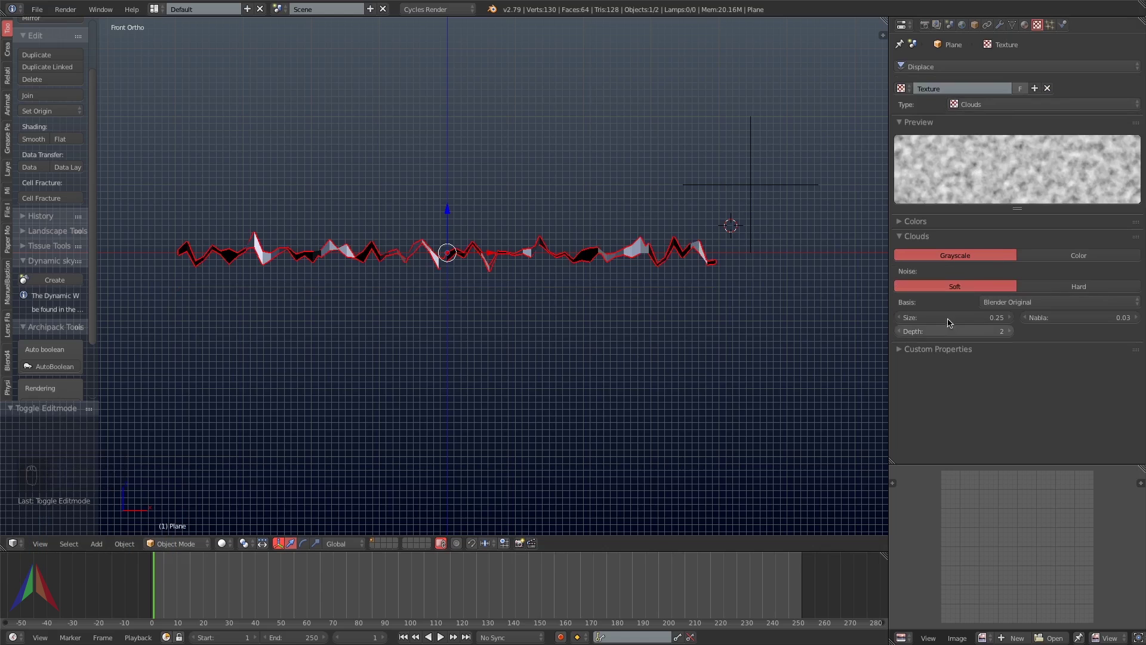
drag(955, 317, 1009, 317)
click(900, 331)
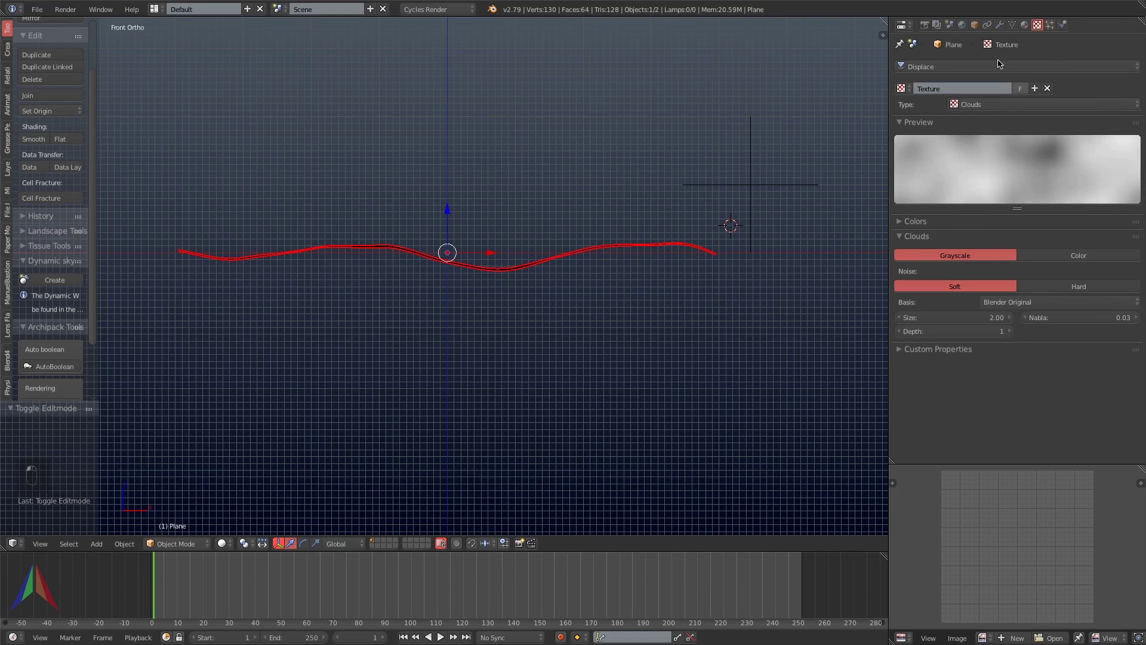
click(1000, 24)
drag(1075, 203, 1122, 203)
- Weight-paint linear gradients from both ends of the strip toward its middle, and invert the weights
key(KP_7)
key(ctrl+Tab)
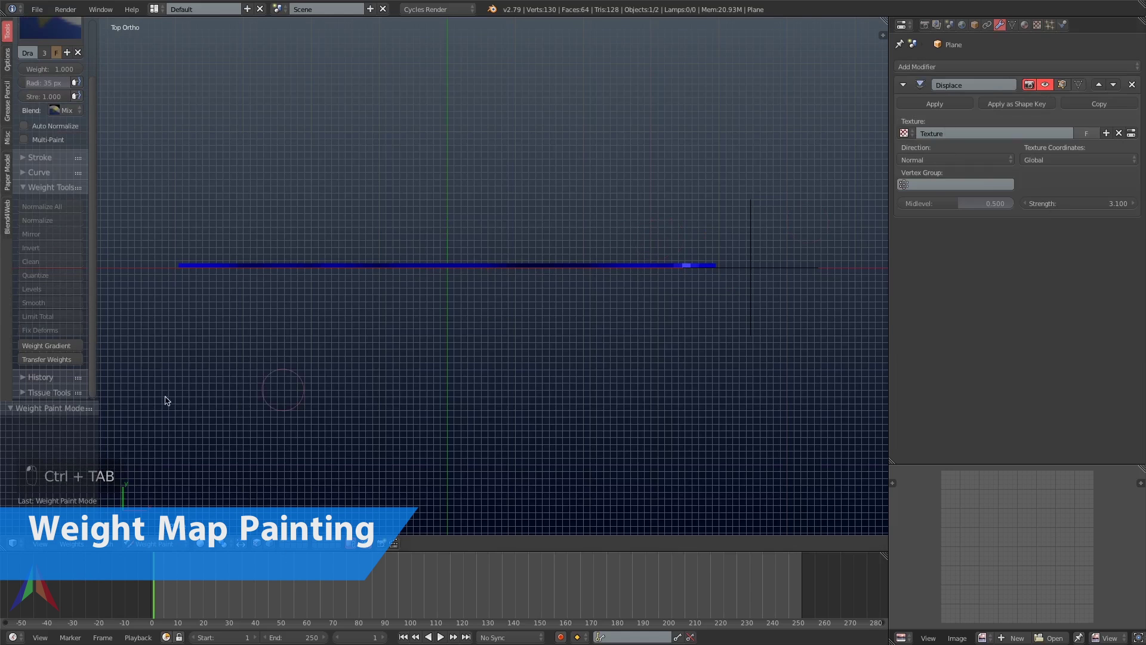
click(64, 344)
drag(705, 277, 463, 276)
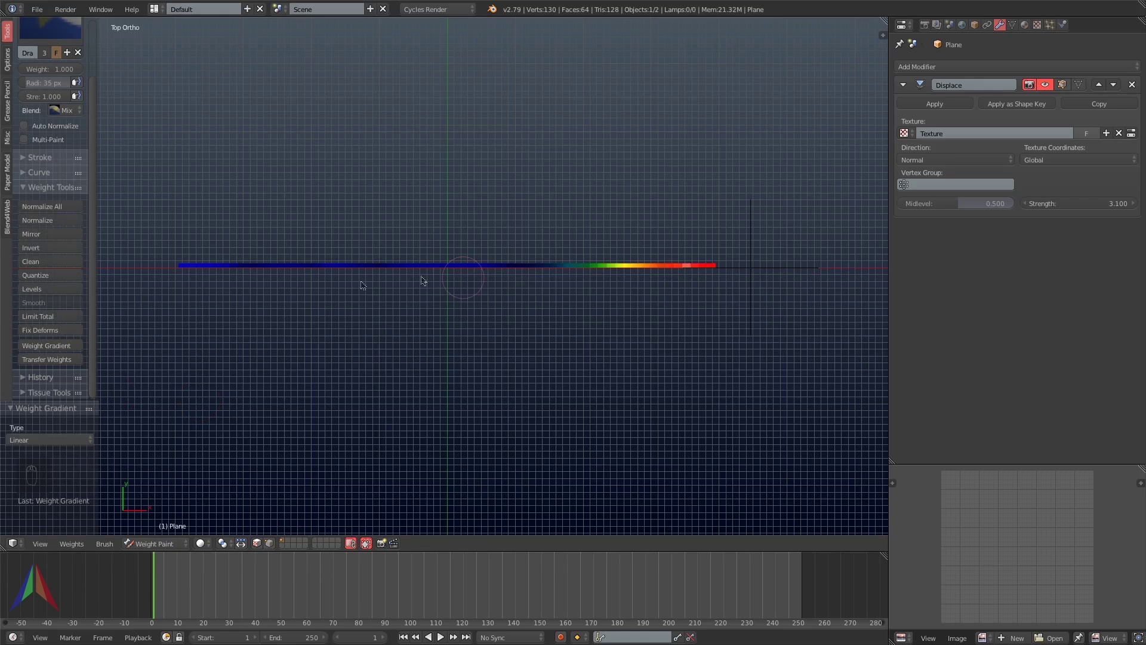
drag(186, 276, 441, 283)
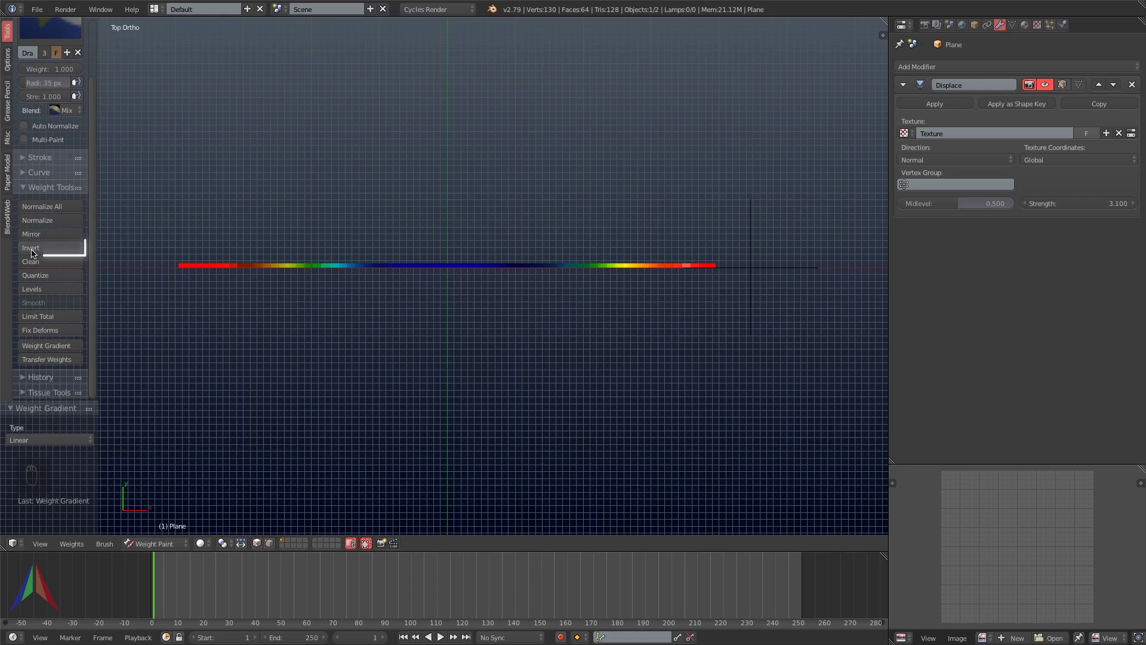
click(51, 247)
- Return to Object Mode and assign the painted vertex group, Group, to the Displace modifier
click(136, 544)
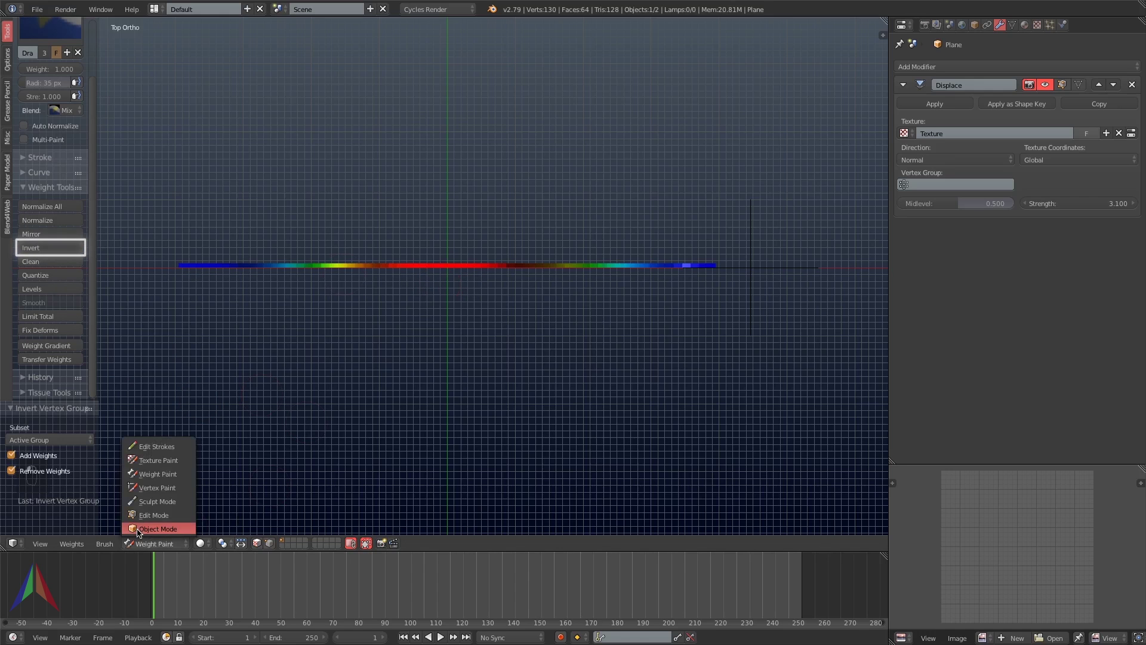
click(138, 529)
key(KP_1)
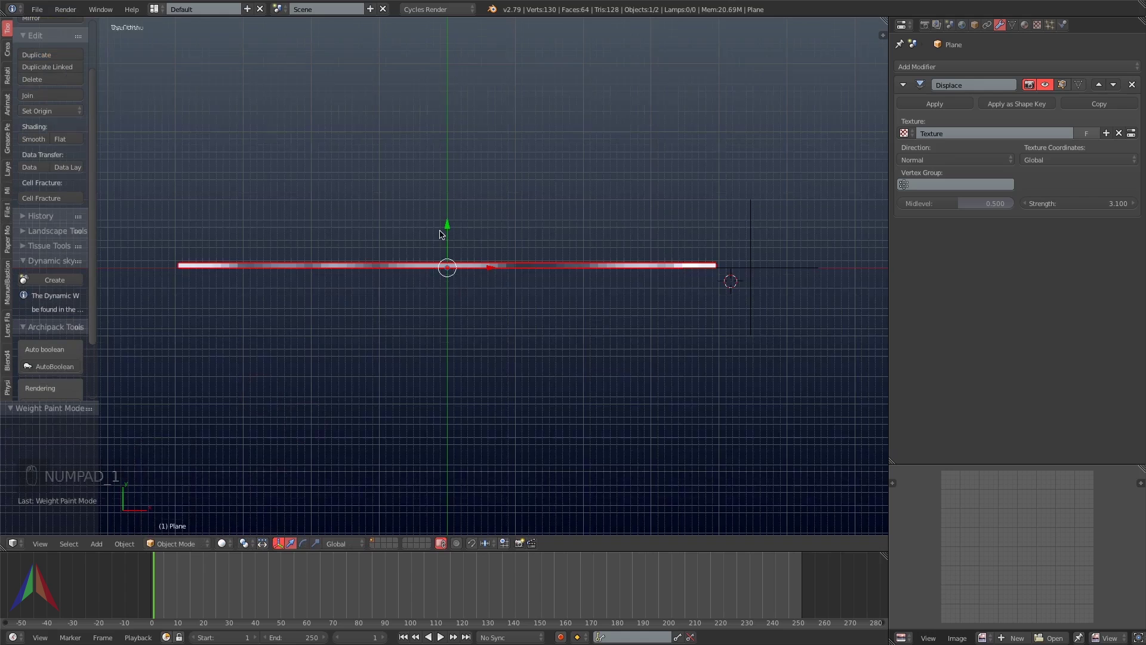
click(915, 184)
click(918, 202)
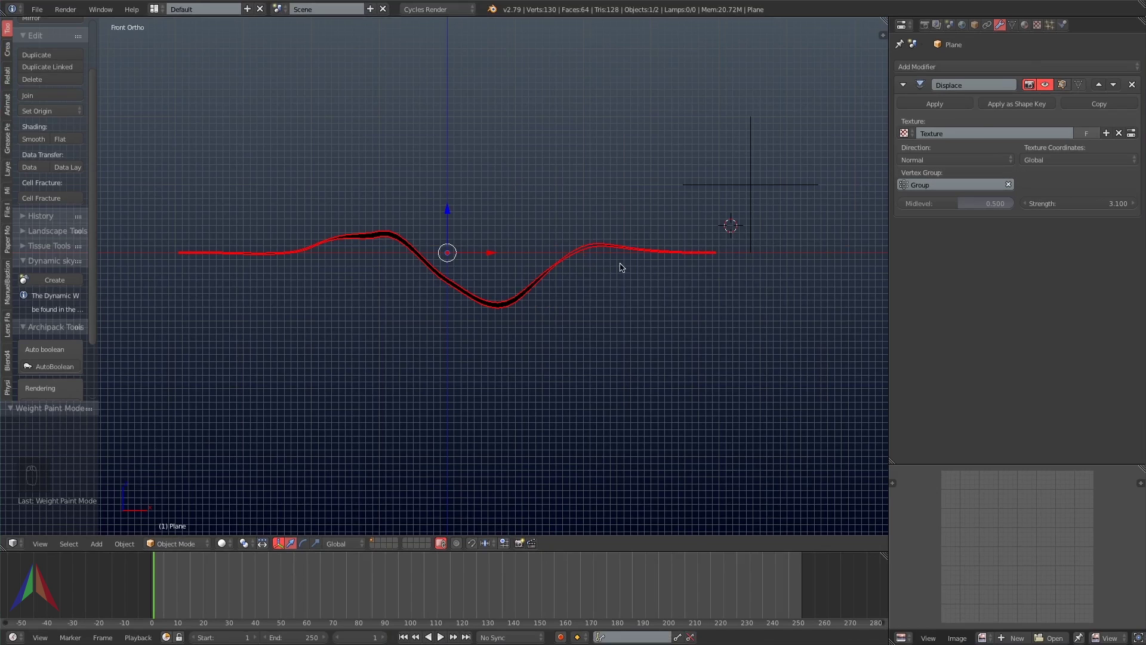
- Collapse the first Displace modifier and add a second one with a new texture
click(902, 84)
click(914, 67)
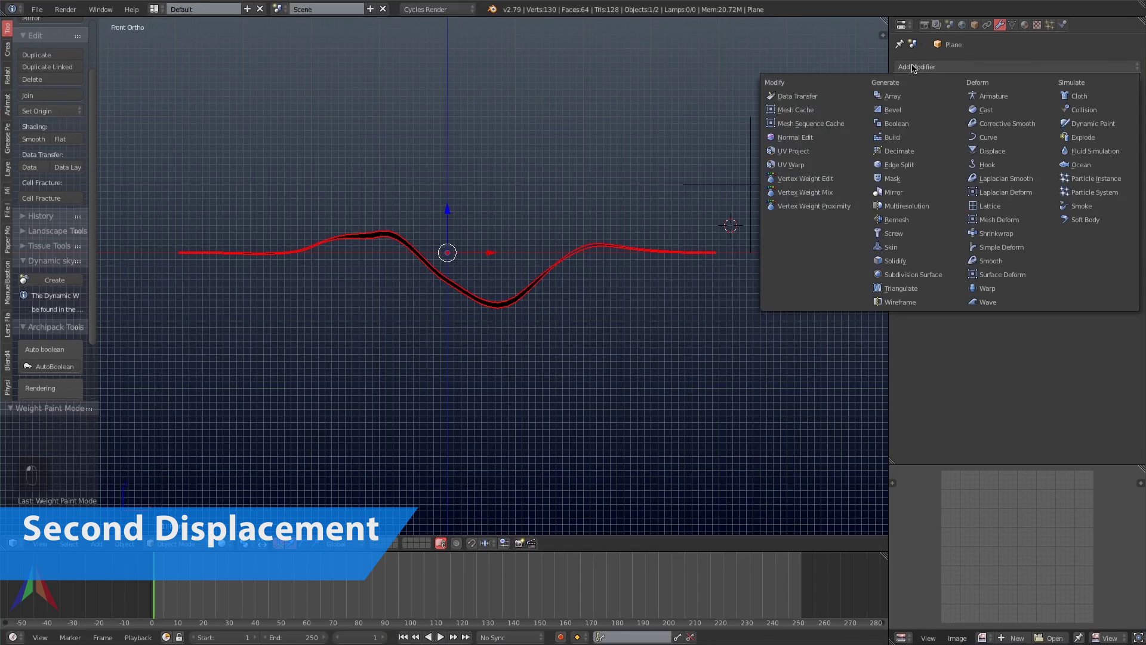
click(1007, 150)
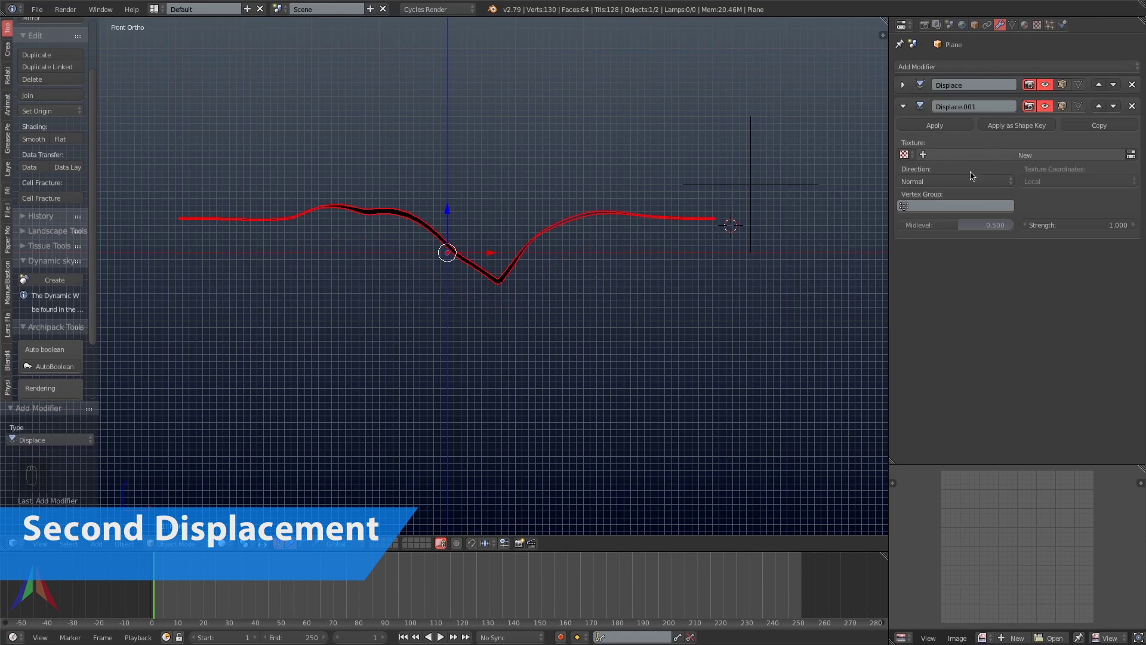
click(1015, 154)
- Set the second Displace modifier's texture coordinates to Object, using the Empty as the reference object
click(1054, 181)
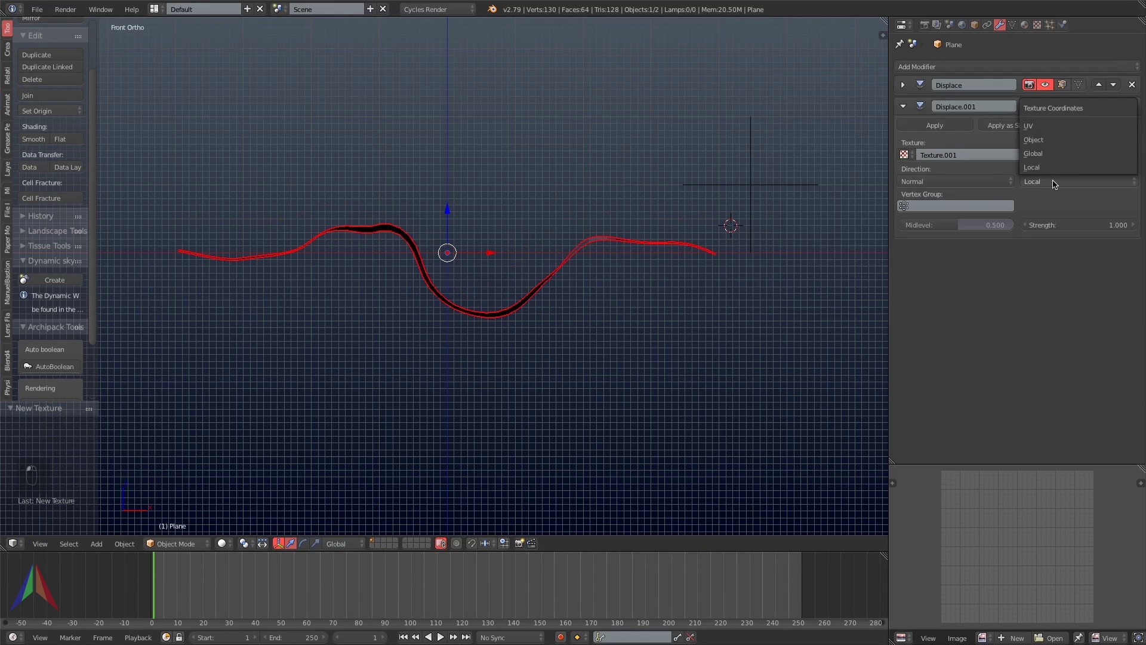
click(1042, 182)
click(1041, 140)
click(1130, 206)
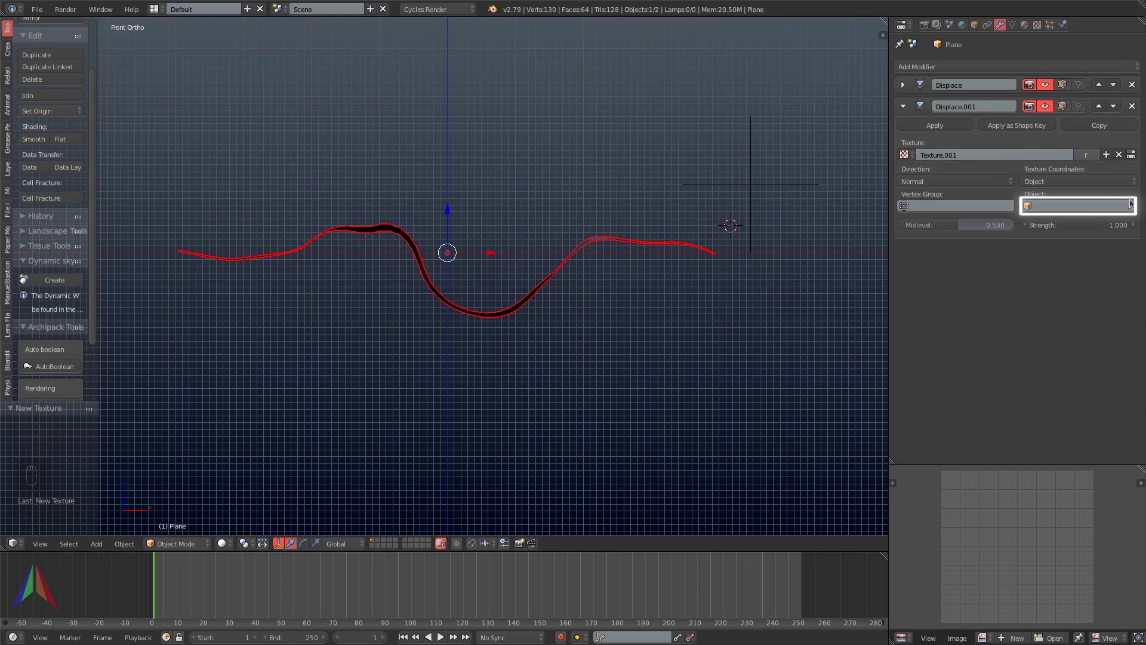
click(776, 177)
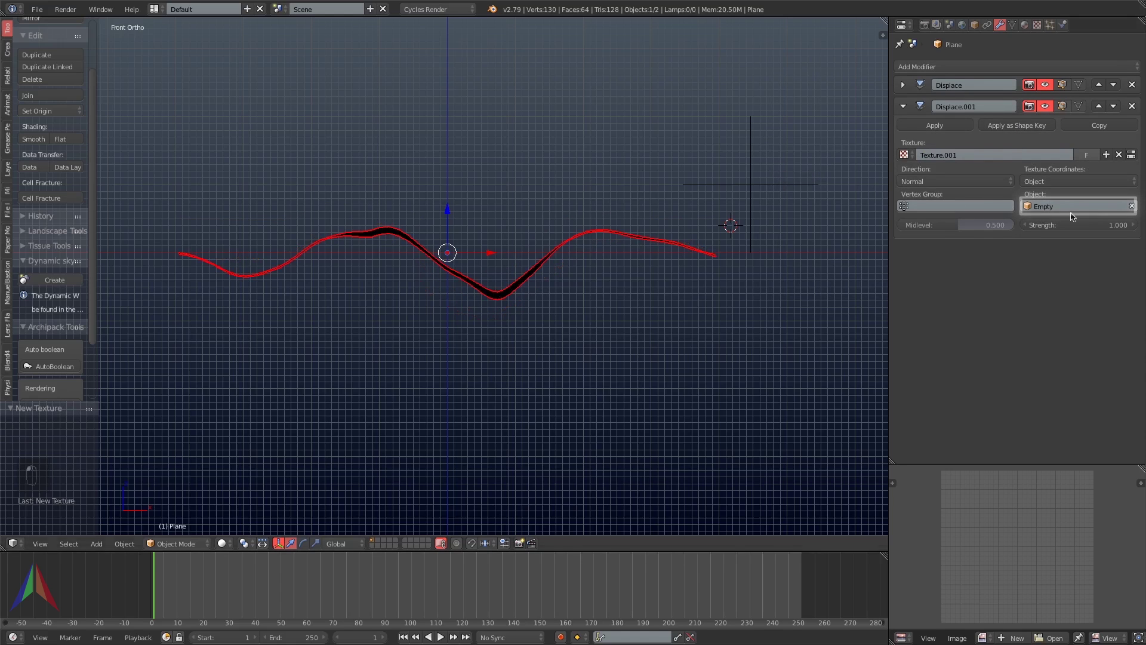
- Reduce the second Clouds texture's size and limit the second Displace modifier to the vertex group Group
click(1131, 155)
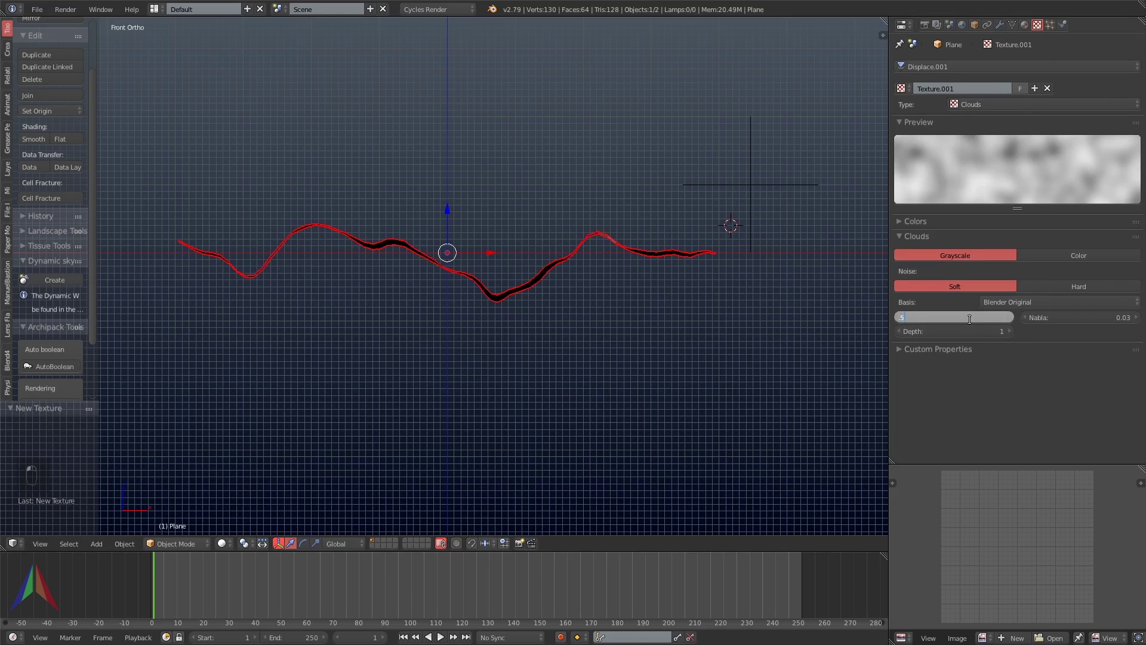
drag(940, 317, 917, 317)
click(1000, 25)
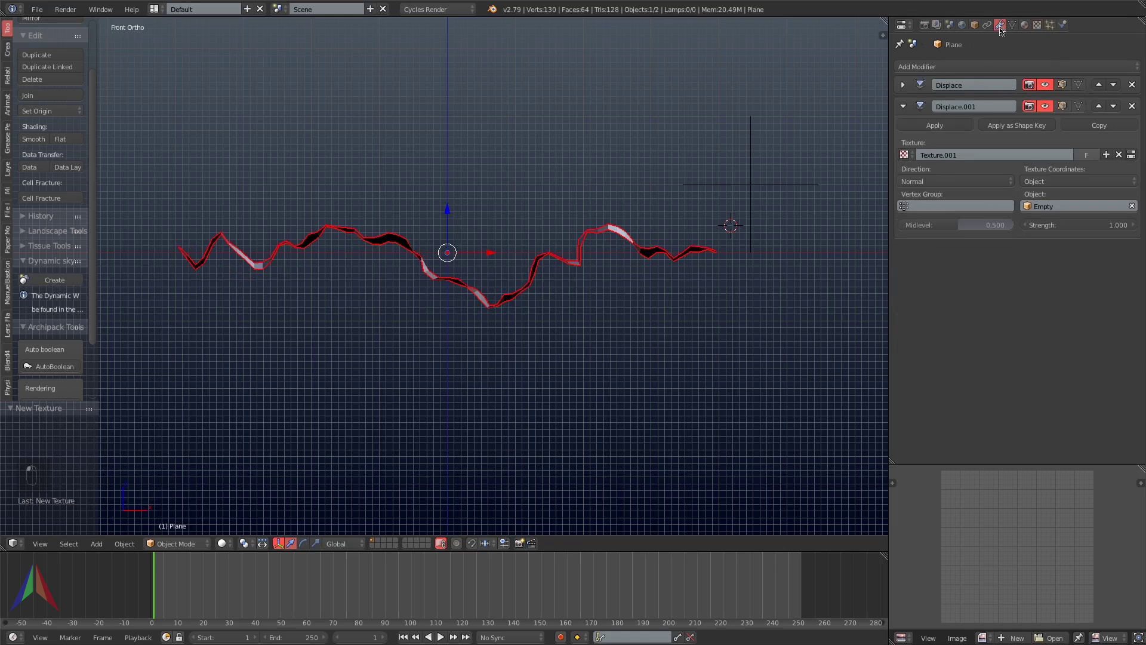
click(956, 206)
click(943, 226)
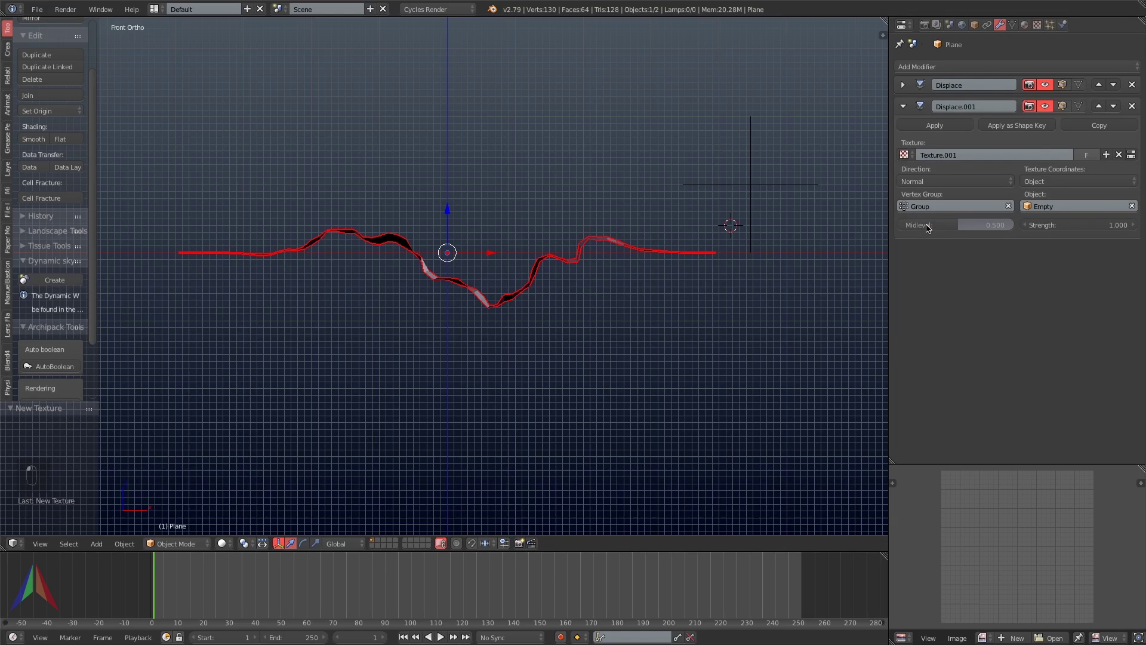
- Scale the whole strip mesh by 0.5 along Y in Edit Mode, and return to Object Mode in front view
key(KP_7)
key(Tab)
key(a)
key(a)
key(a)
key(a)
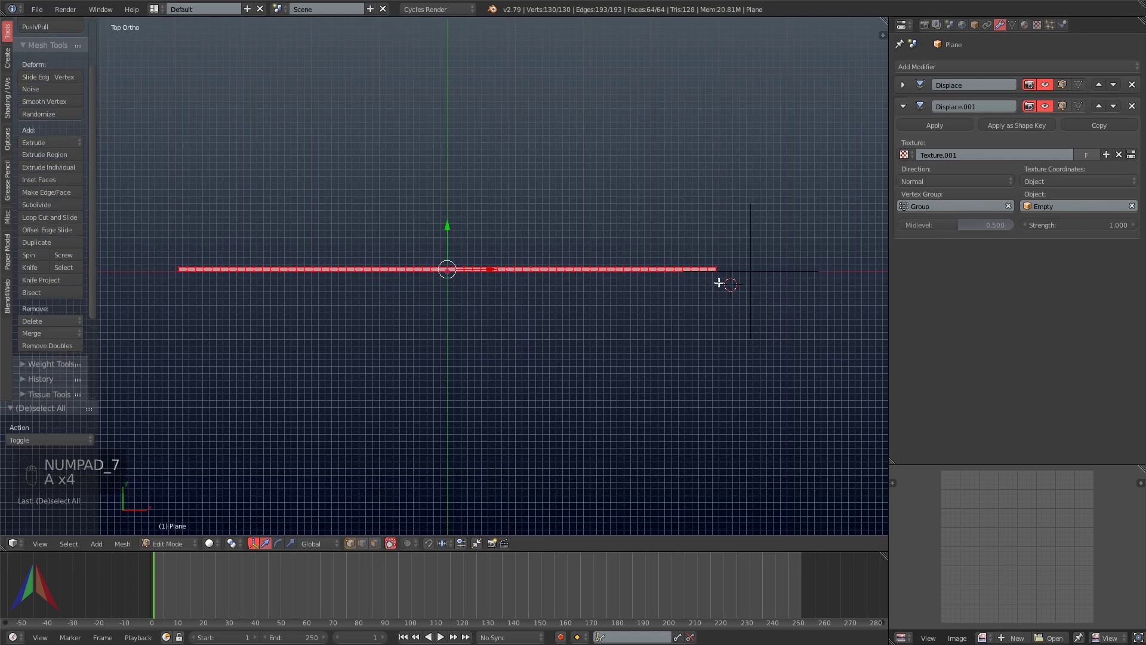
key(s)
right_click(719, 282)
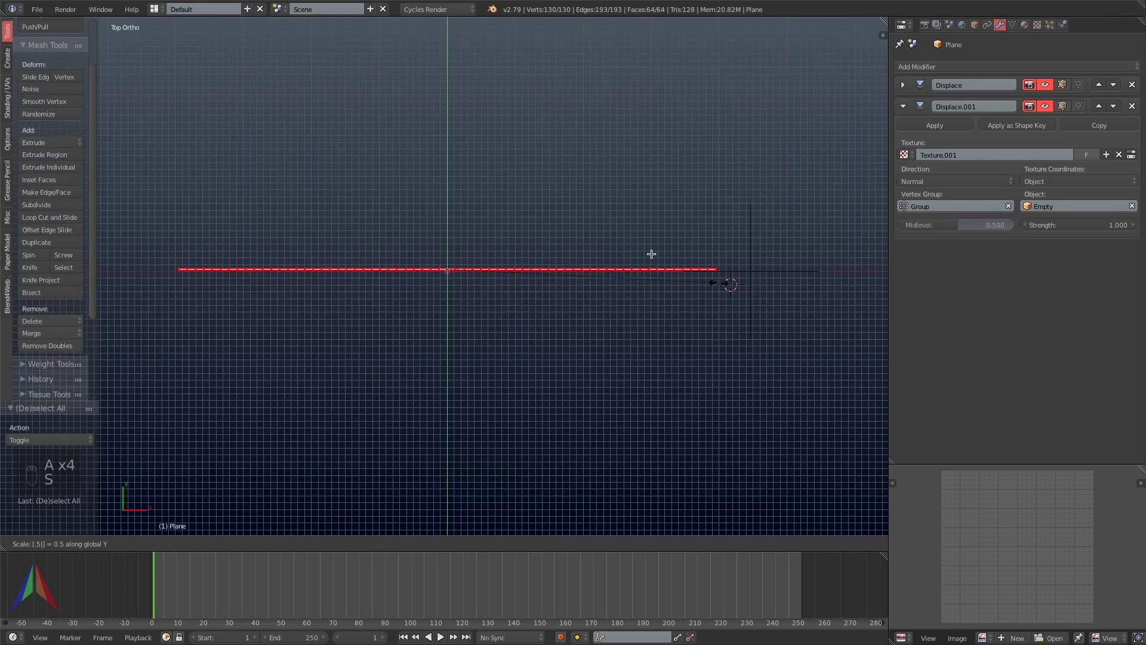
key(Tab)
key(KP_1)
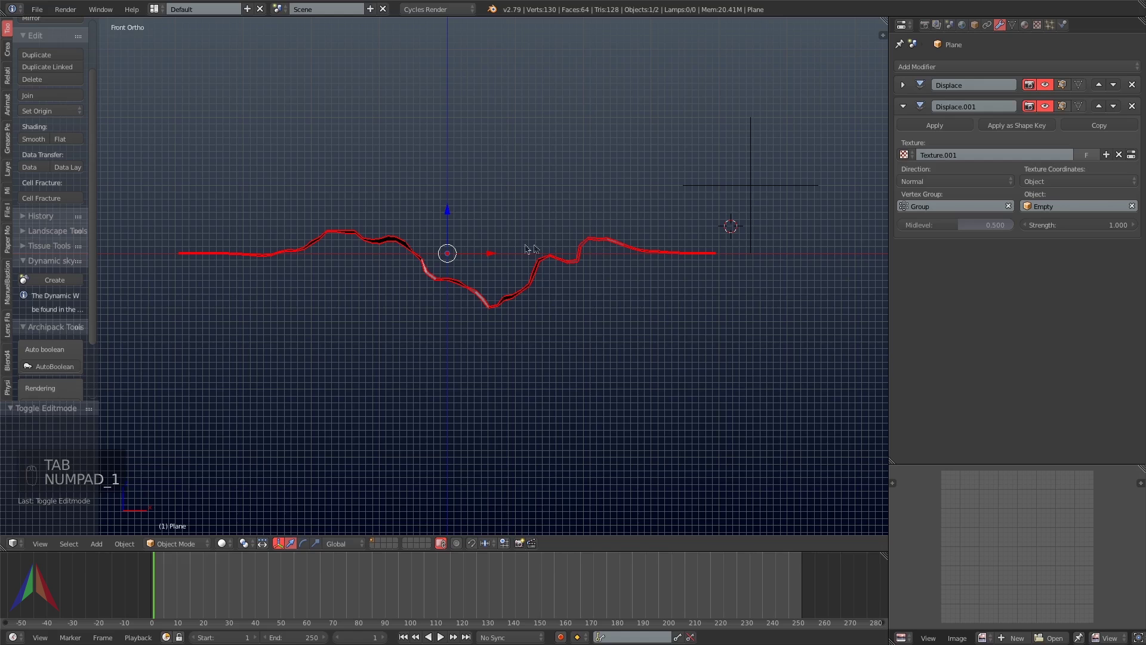
- Collapse the second Displace modifier and add a Subdivision Surface modifier set to Simple
click(904, 108)
click(924, 66)
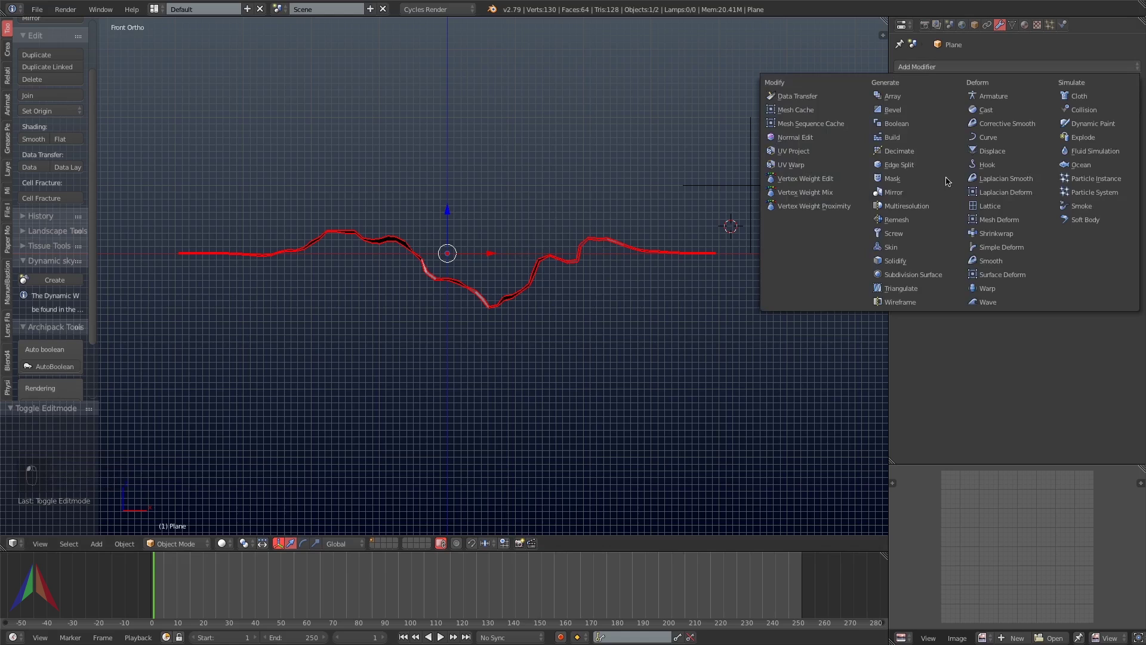
click(911, 275)
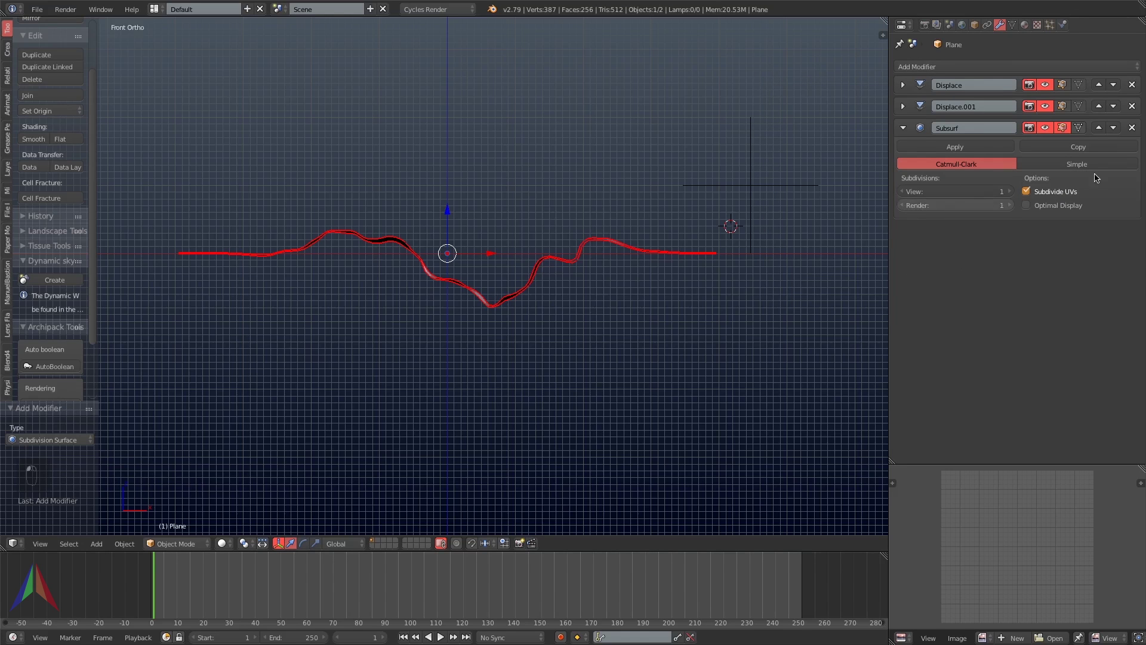
click(1078, 165)
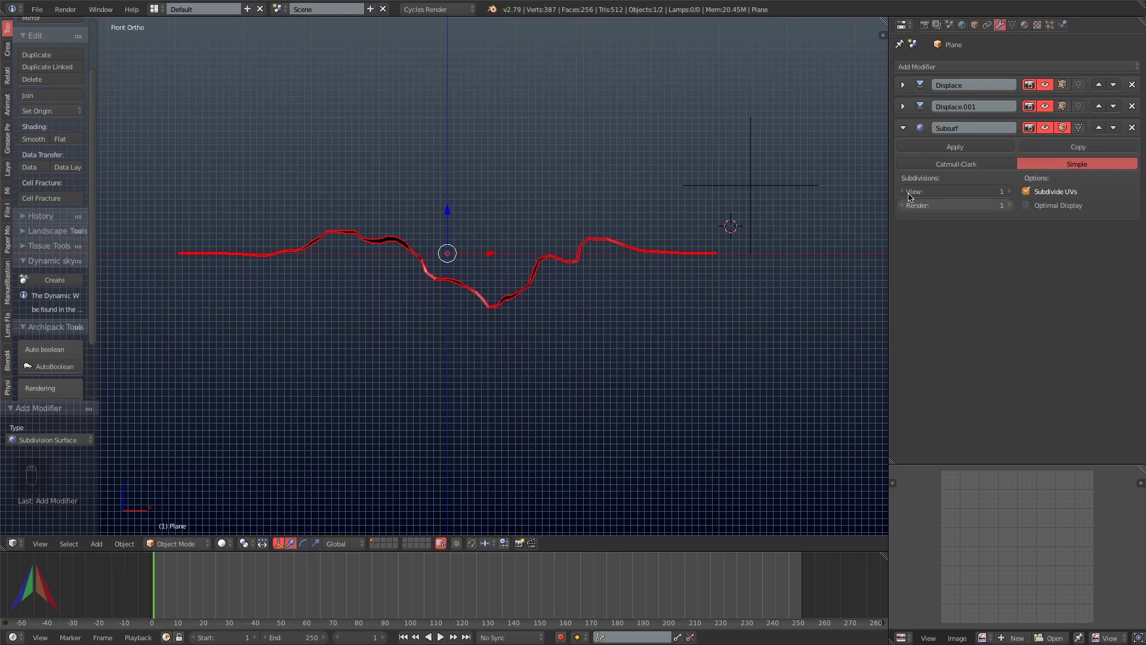
- Add a third Displace modifier after the Subsurf with a new Clouds texture, and reduce the texture's size
click(923, 68)
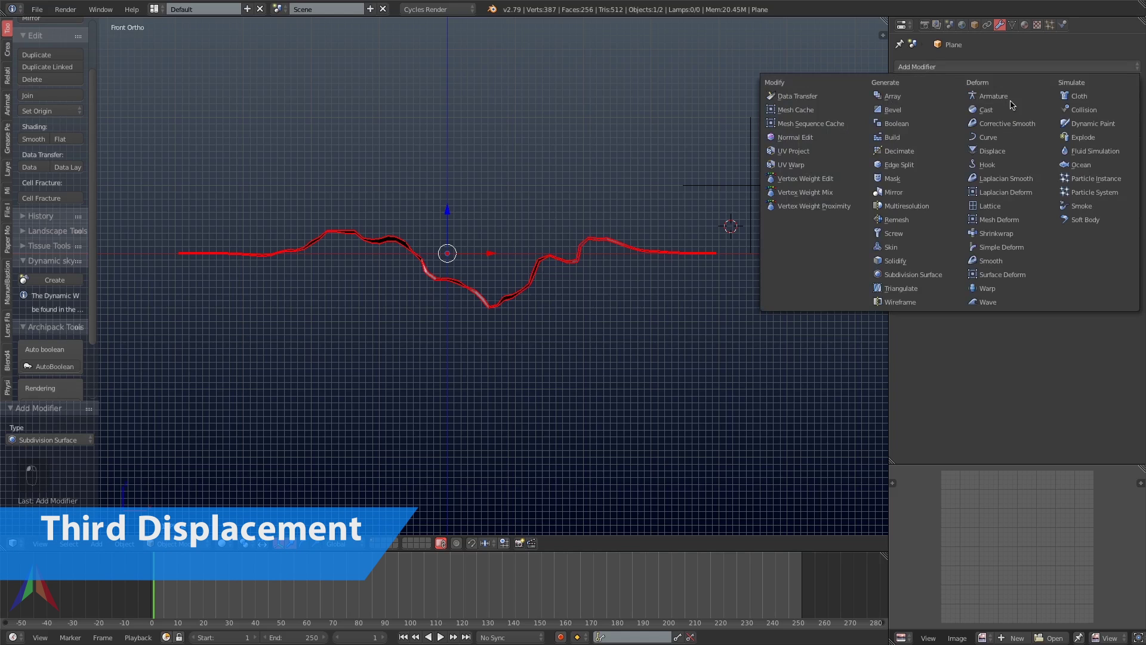
click(1016, 152)
click(1015, 280)
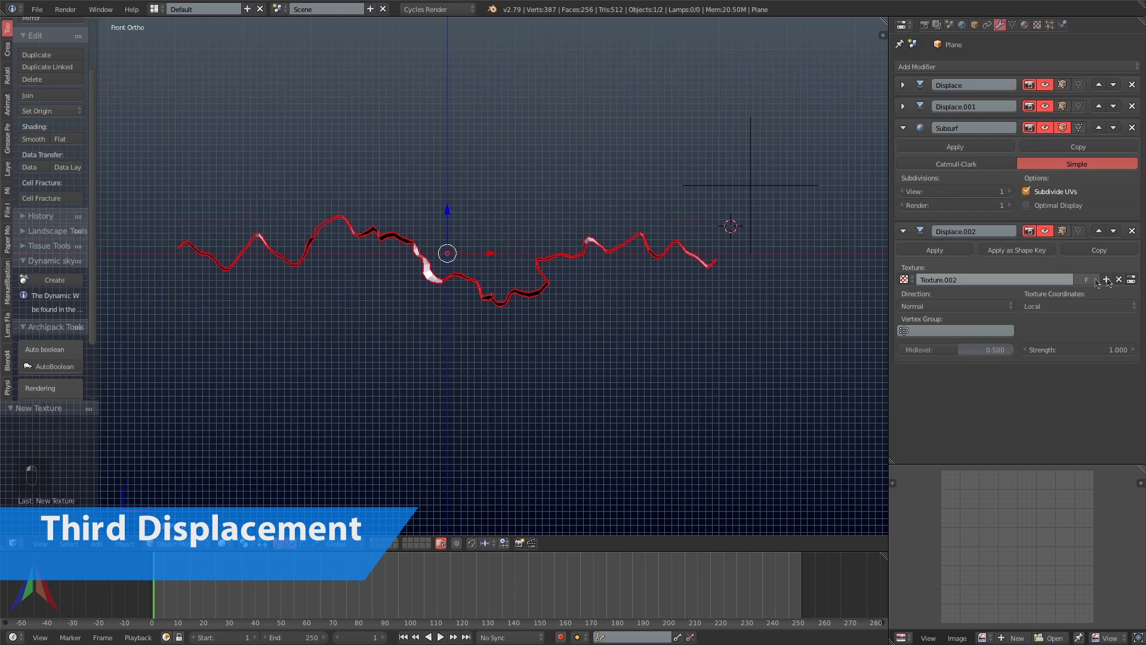
click(1131, 280)
click(960, 317)
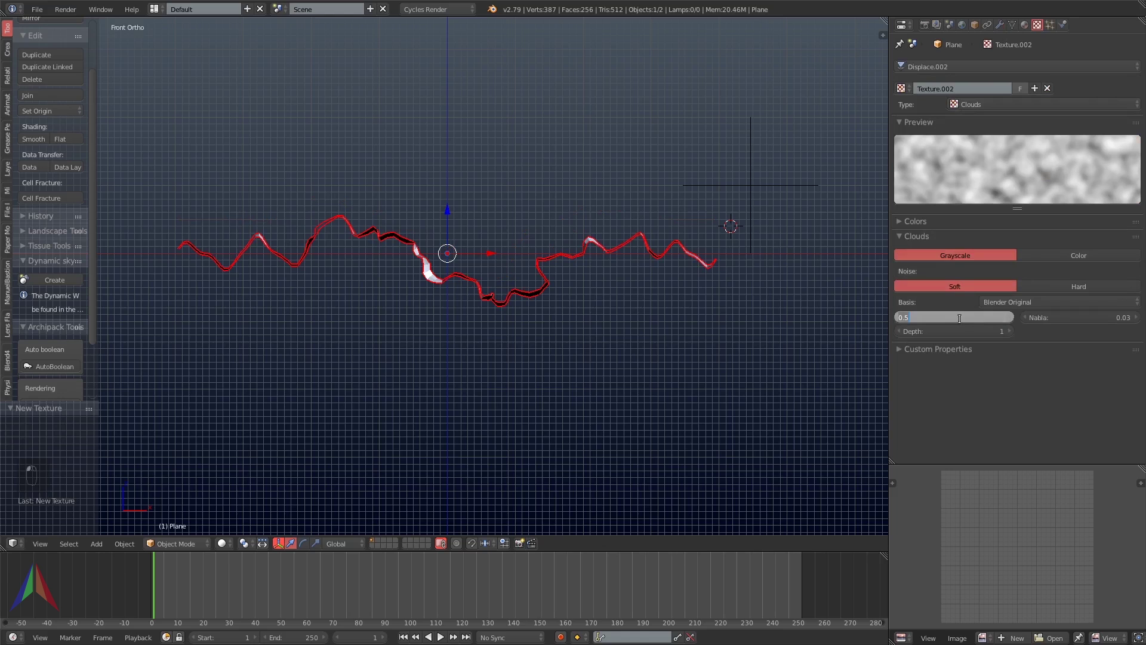
text(2)
key(Return)
- Set the third Displace modifier's strength to 0.2
click(1000, 24)
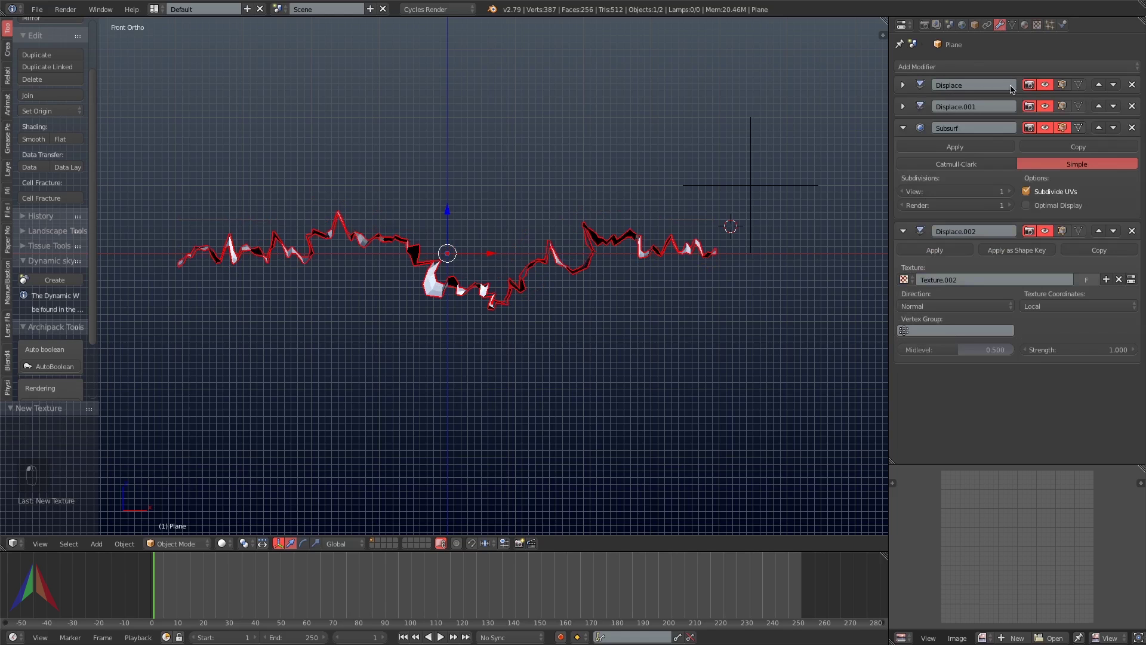
click(1050, 350)
key(BackSpace)
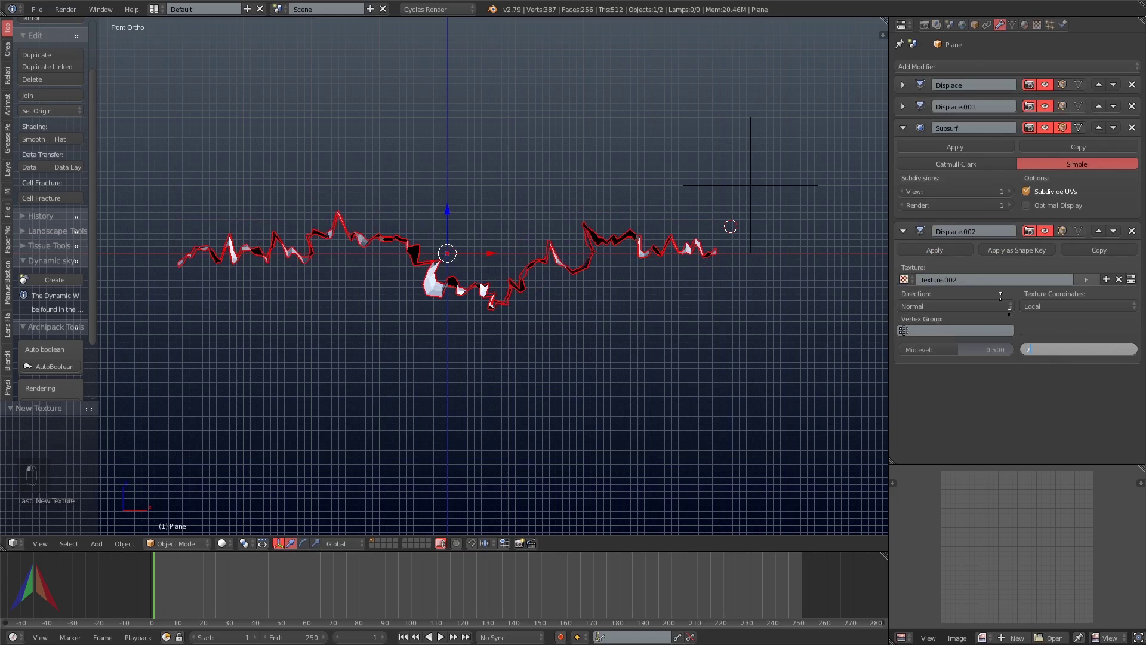
text(.2)
key(Return)
- Set the third Displace modifier's texture coordinates to Object, using the Empty as the reference object
click(1049, 306)
click(1052, 267)
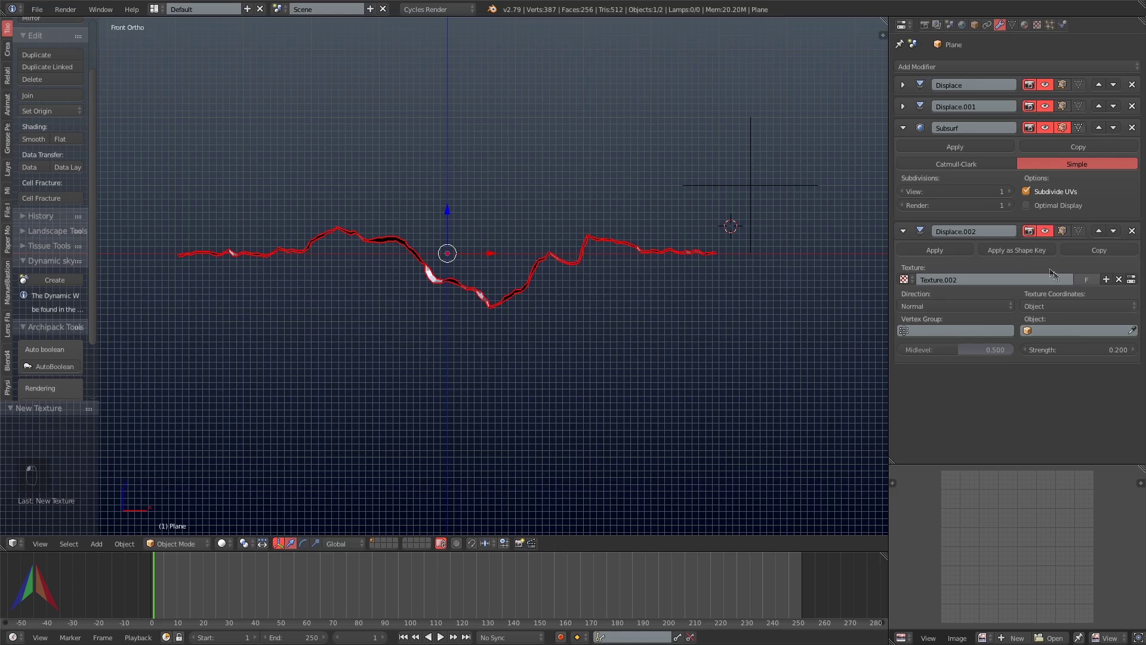
click(1131, 330)
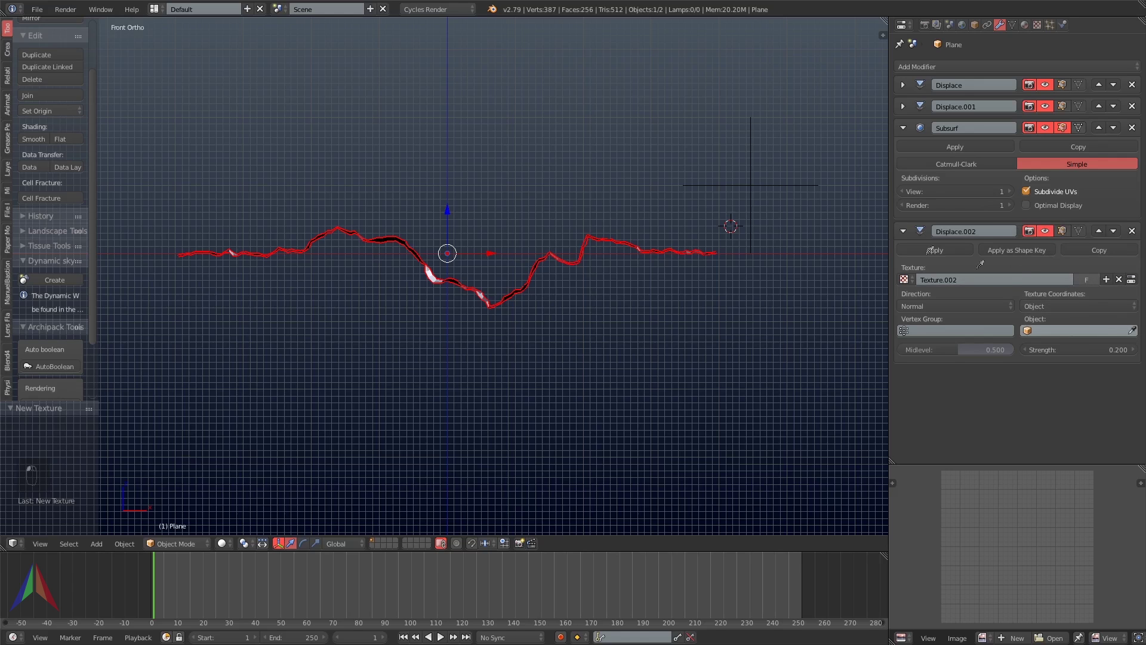
click(775, 190)
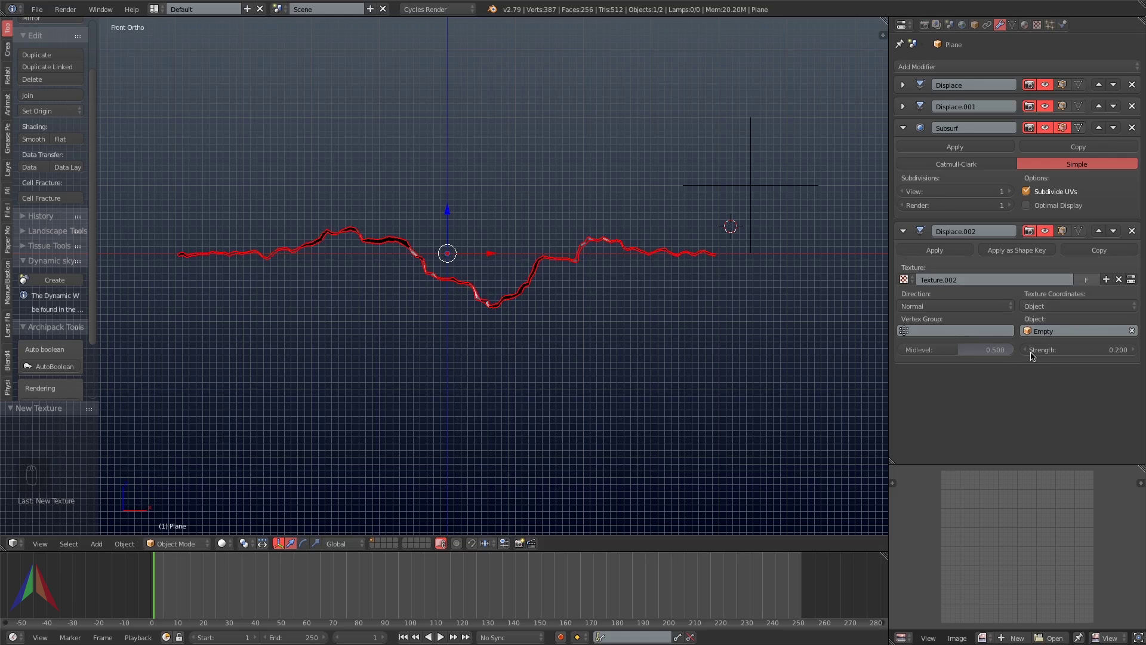
- Set the third Clouds texture's size to 0.30 and depth to 2, and preview the animation briefly
click(1131, 280)
click(970, 319)
key(BackSpace)
text(.3)
key(Return)
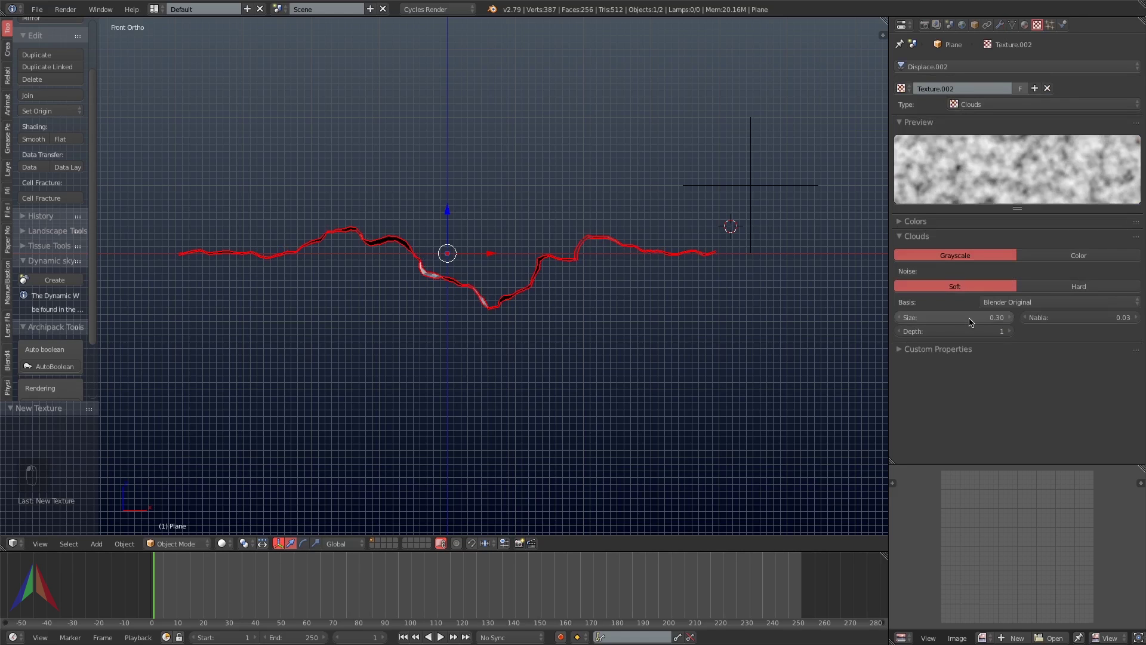
click(1007, 331)
key(alt+a)
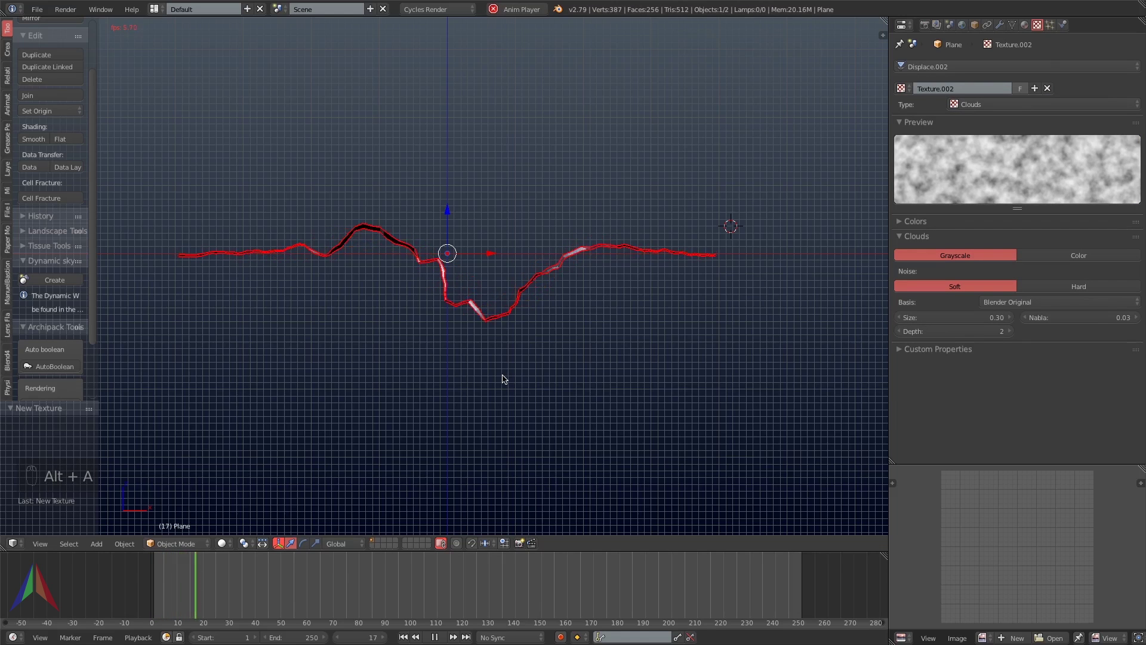
key(Escape)
- Set the first Displace modifier's texture coordinates to Object with the Empty as reference, and play back the animation
click(974, 24)
click(1000, 25)
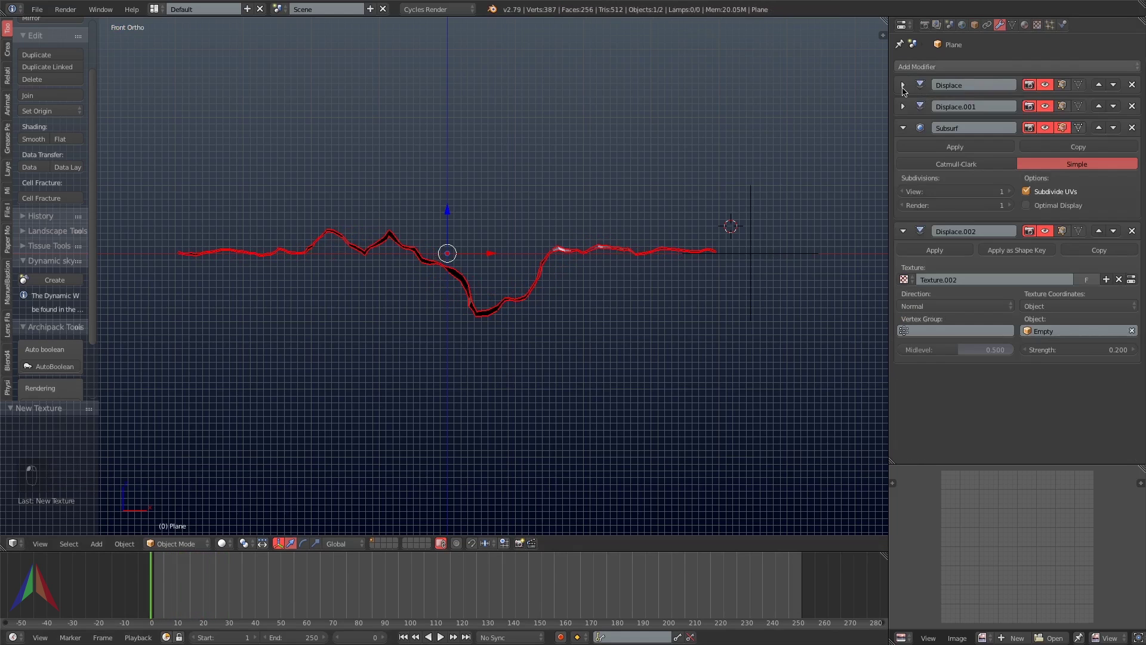
click(903, 85)
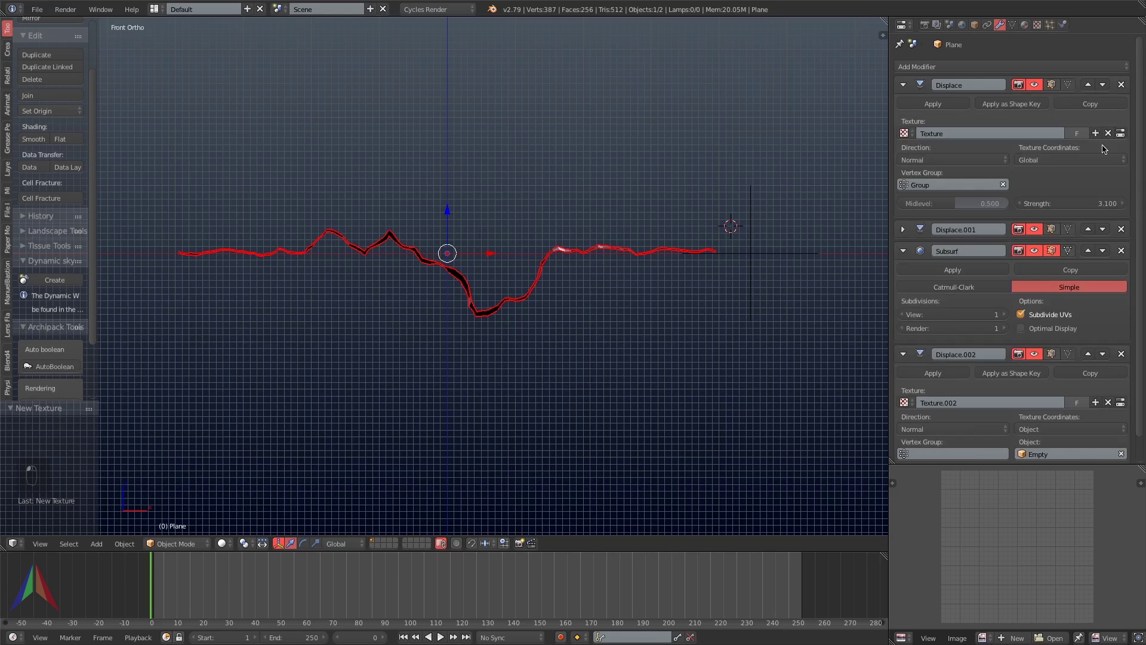
click(1121, 158)
click(1029, 118)
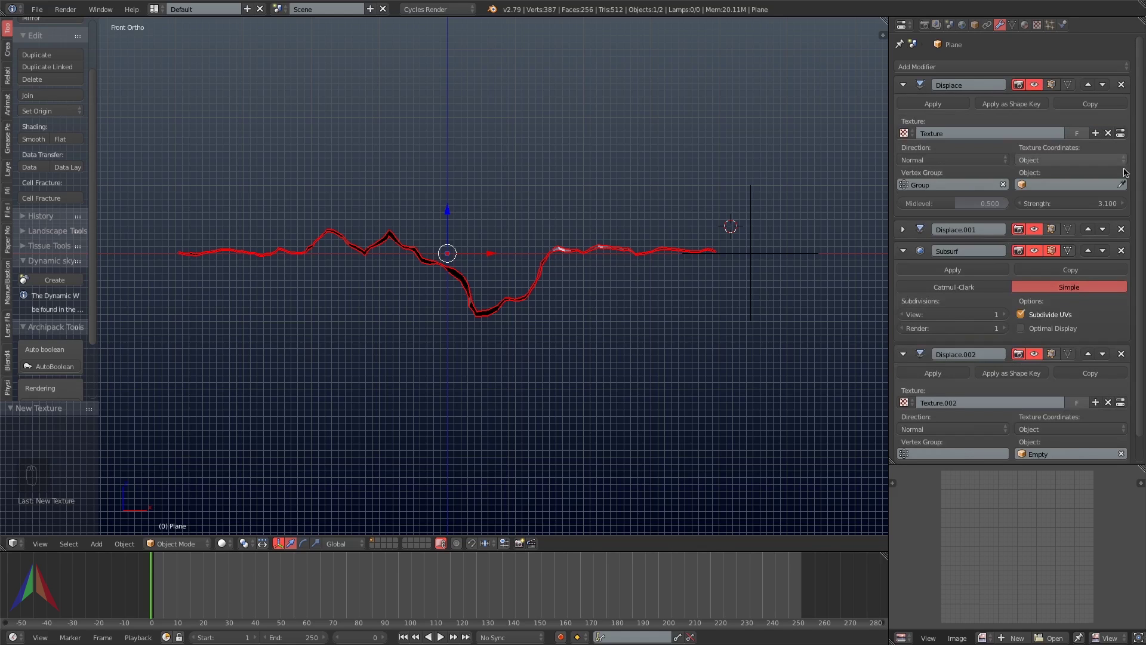
click(652, 297)
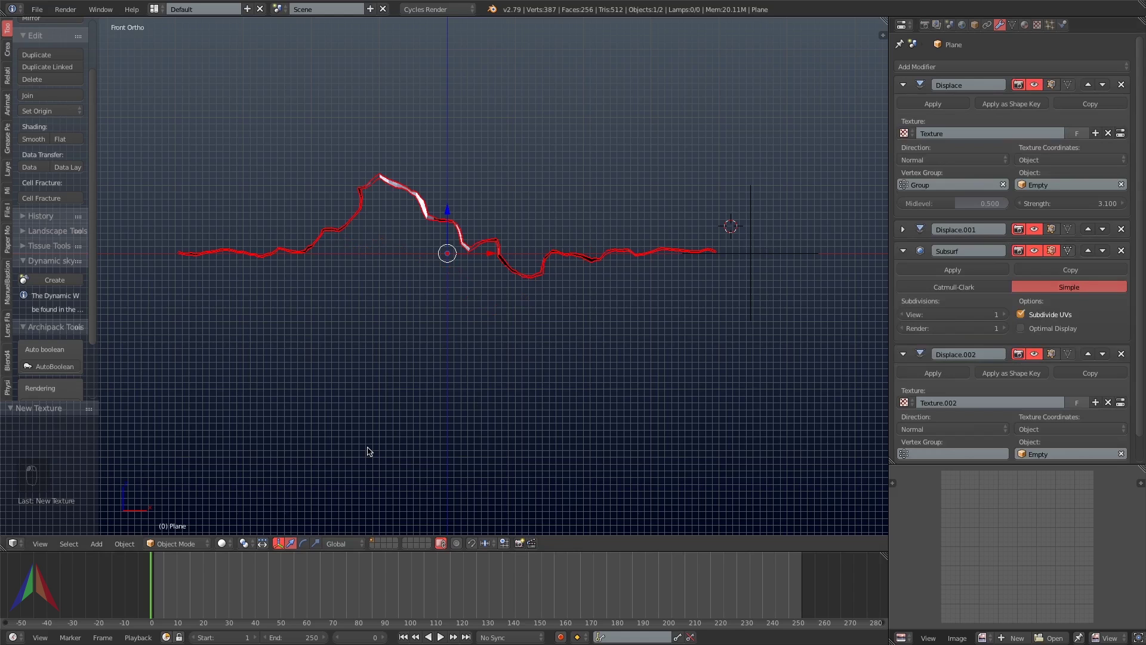
key(alt+a)
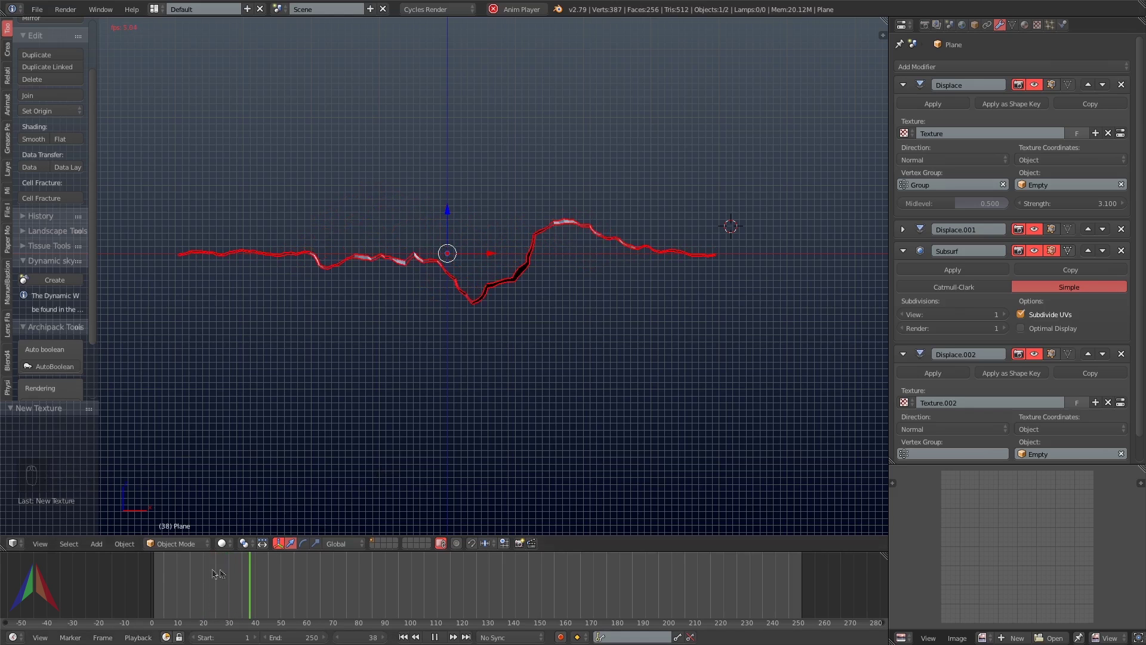
key(alt+a)
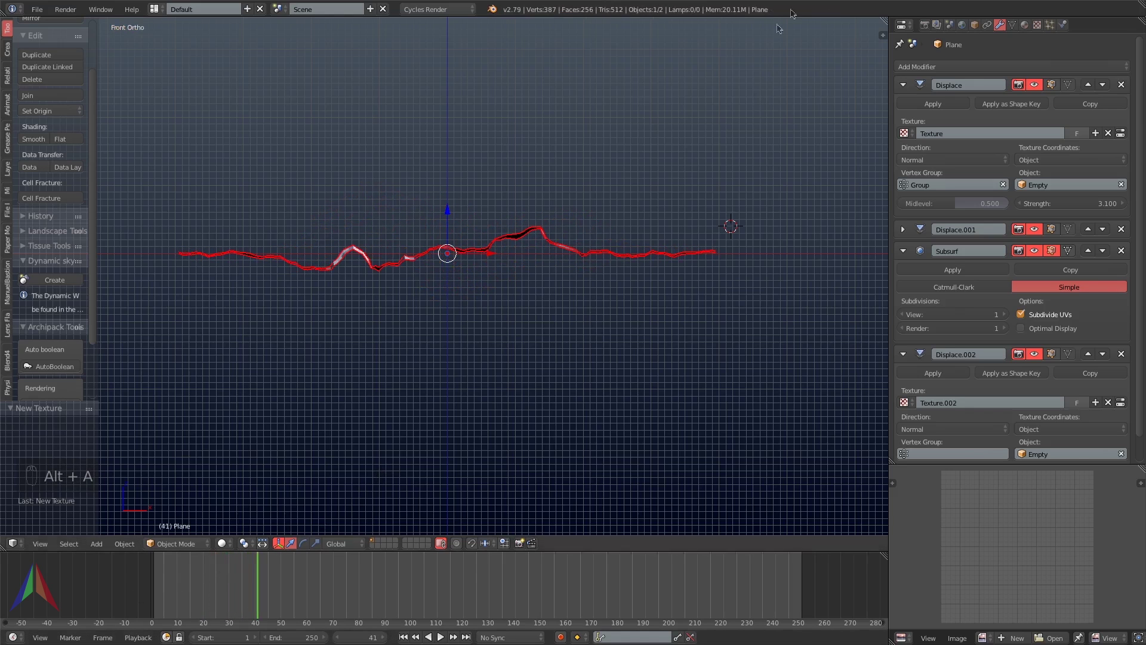
- Enable Only Render in the viewport's display settings and hide the properties region
click(883, 35)
click(720, 397)
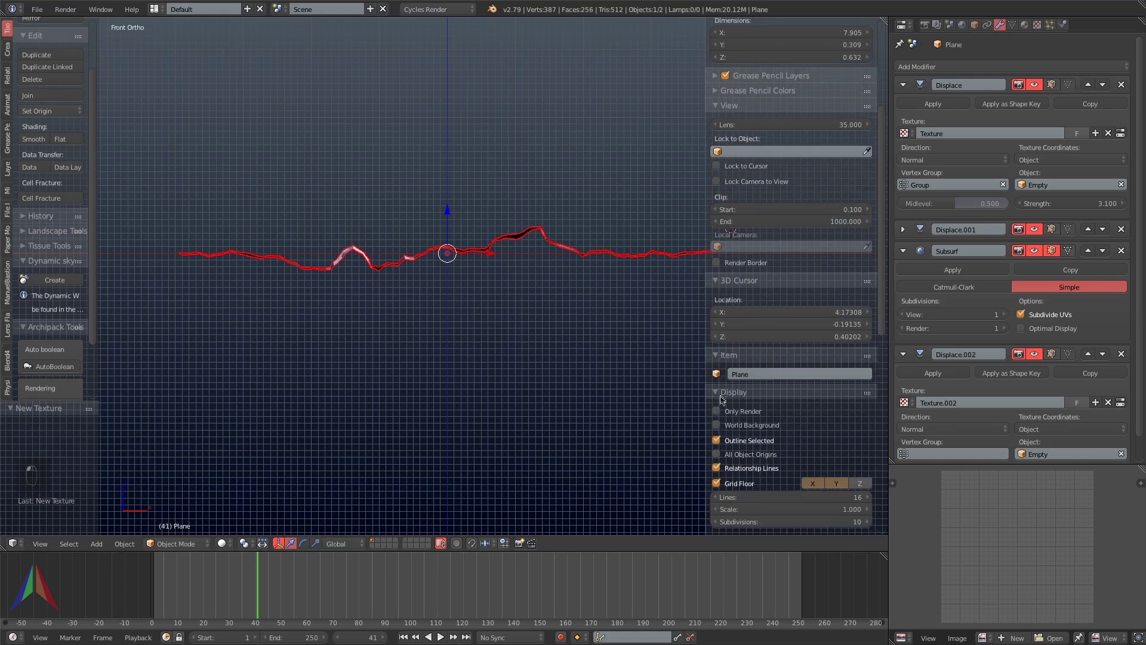
click(716, 411)
click(717, 412)
click(717, 411)
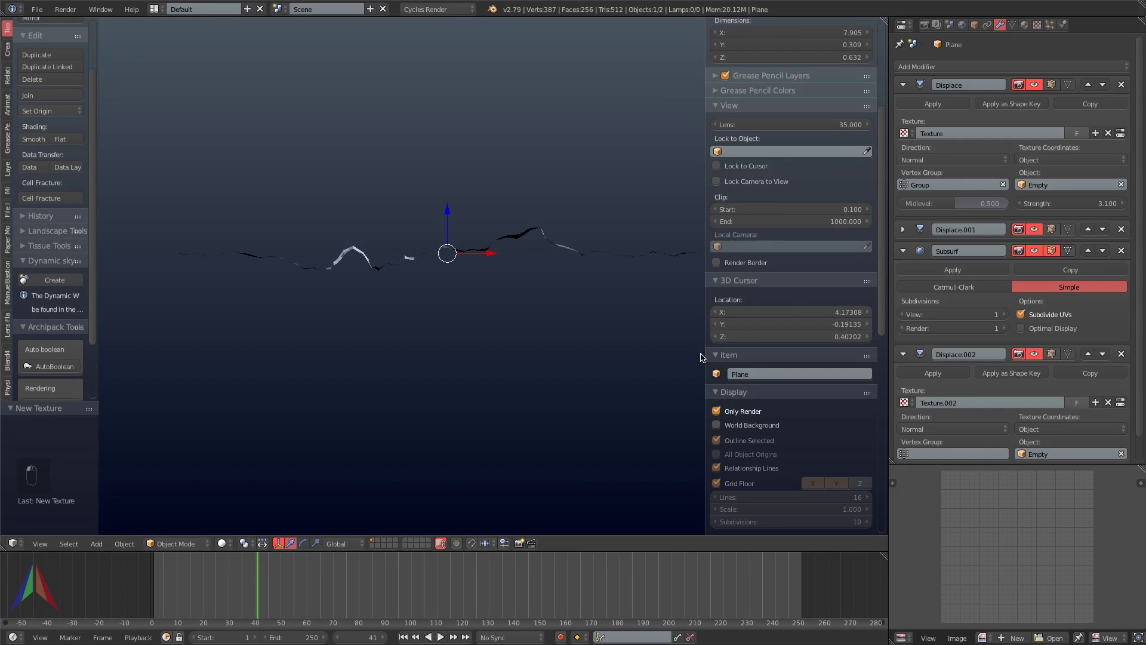
drag(705, 354, 794, 354)
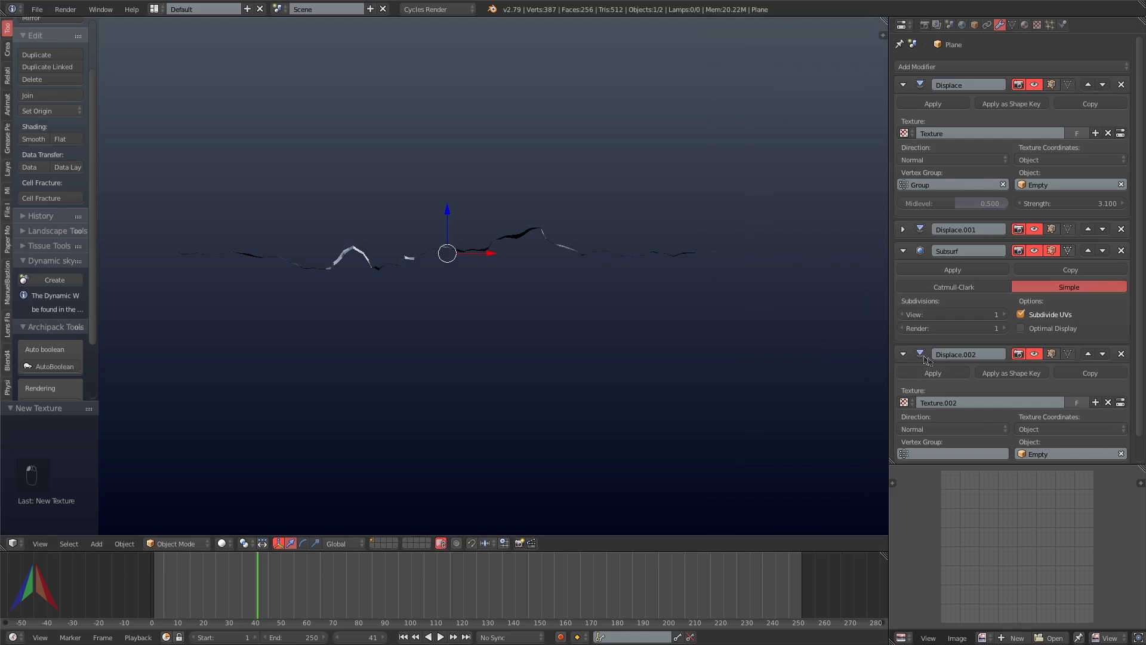
- Switch the render engine to Blender Render and add a camera to the scene
click(418, 10)
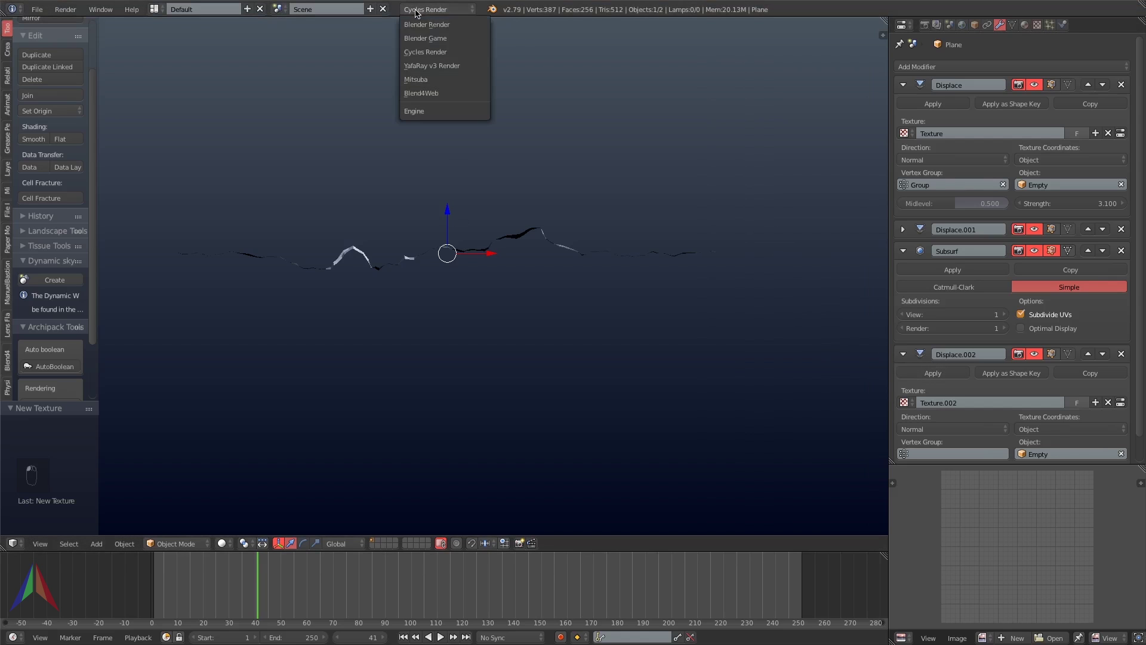
click(427, 26)
key(shift+a)
mouse_move(427, 213)
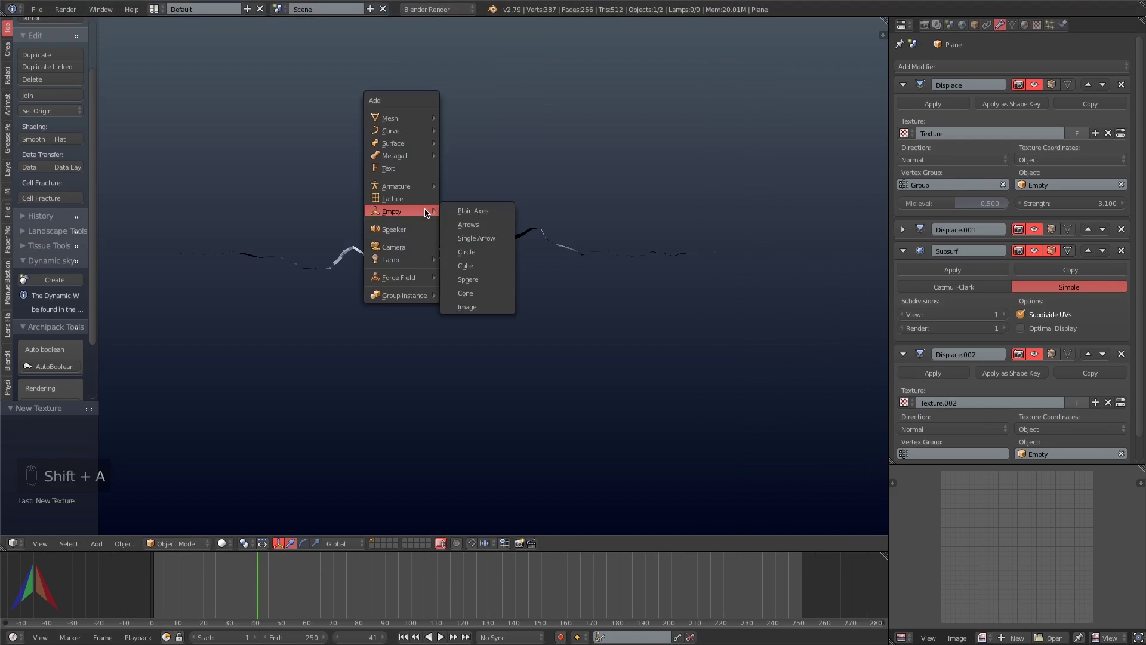
click(400, 246)
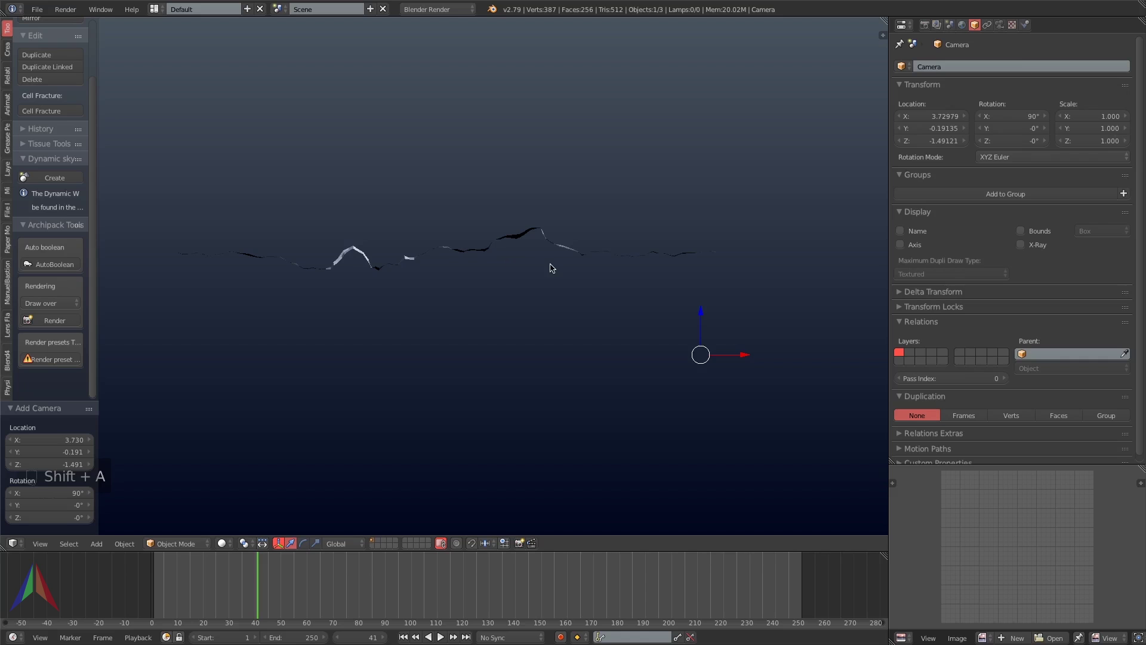
- Clear the camera's location, look through it, and move it back to about Y -9.78 so the whole strip is framed
key(alt+g)
key(KP_0)
key(g)
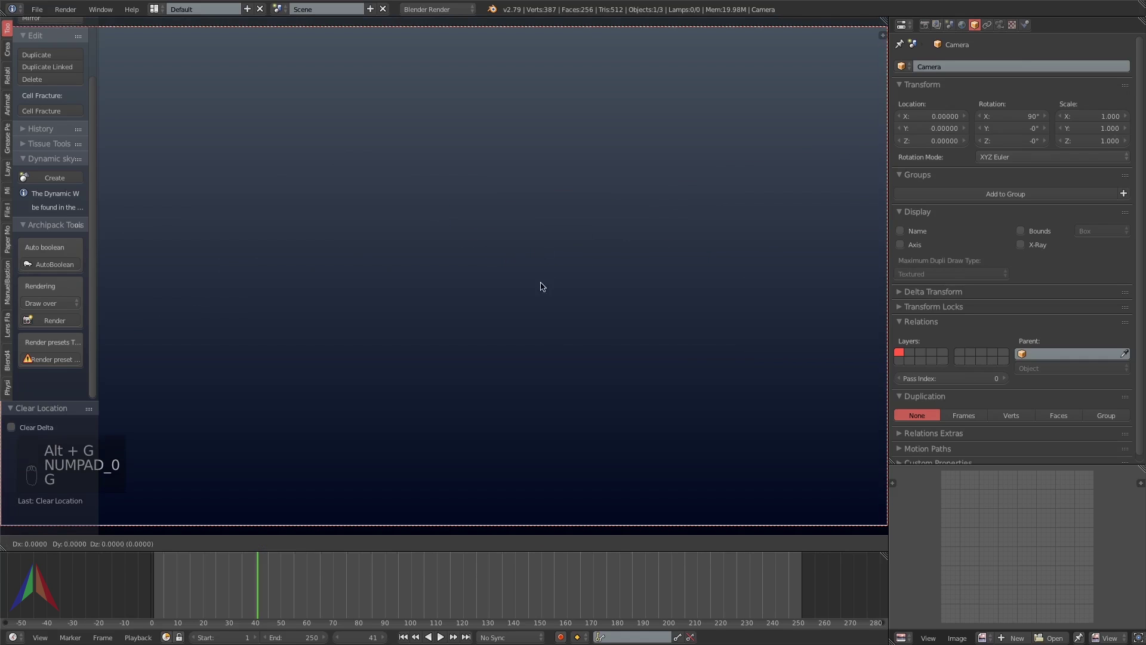
click(583, 483)
key(g)
click(532, 424)
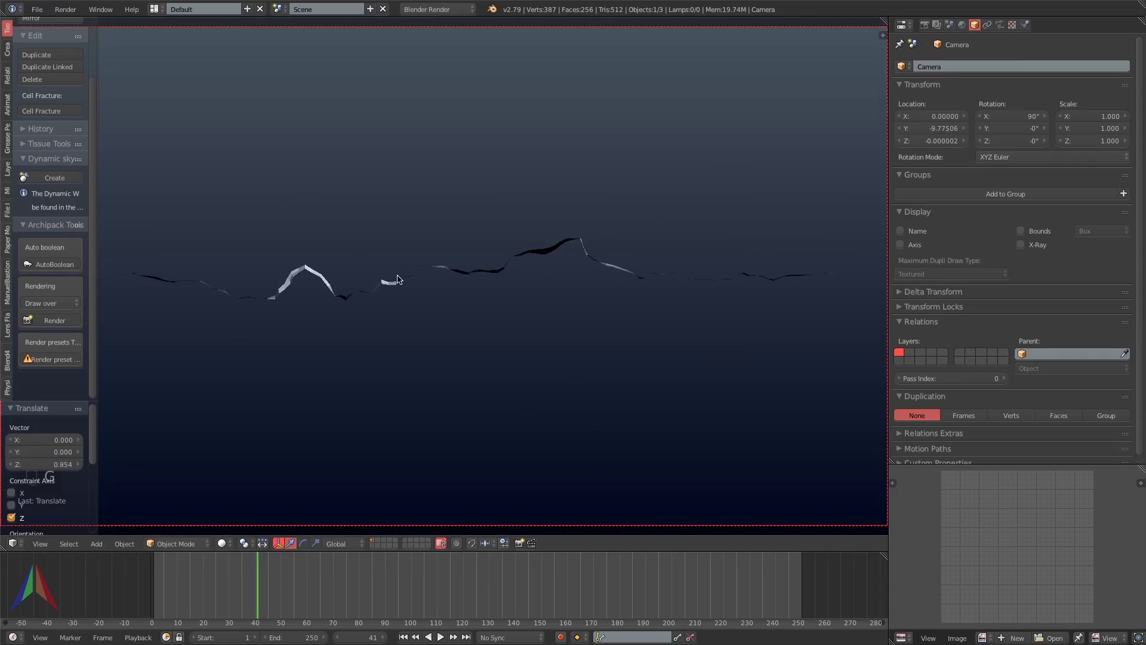
- Select the strip, hide the tool shelf, and give the strip a new material set to Shadeless
right_click(398, 279)
key(n)
key(n)
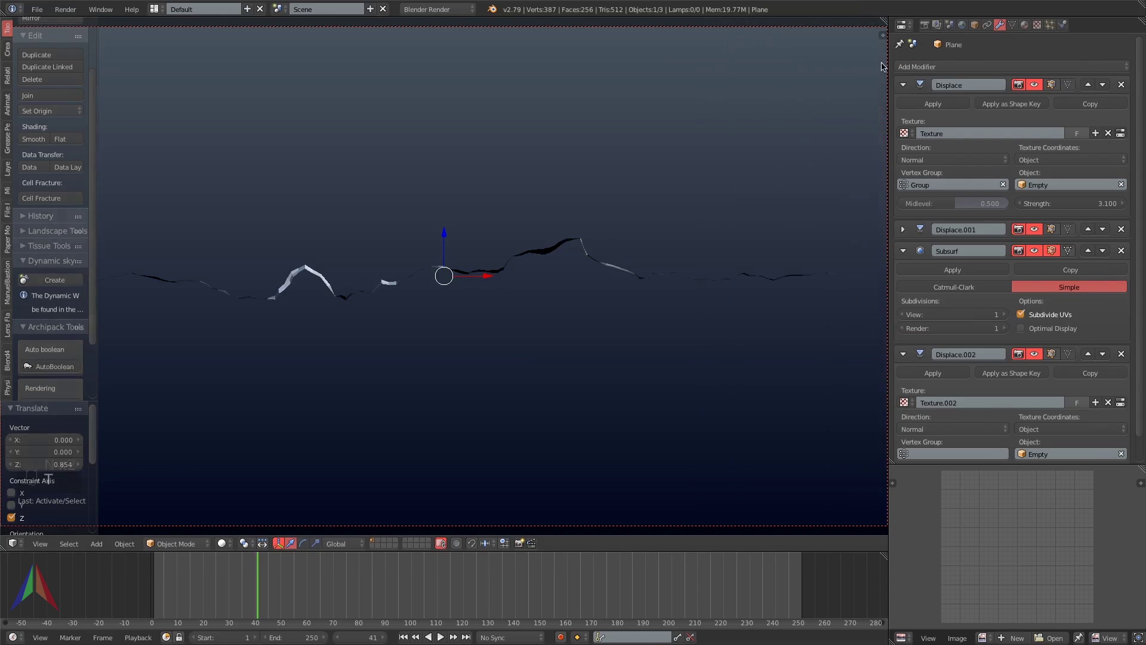
key(t)
click(1025, 25)
click(982, 106)
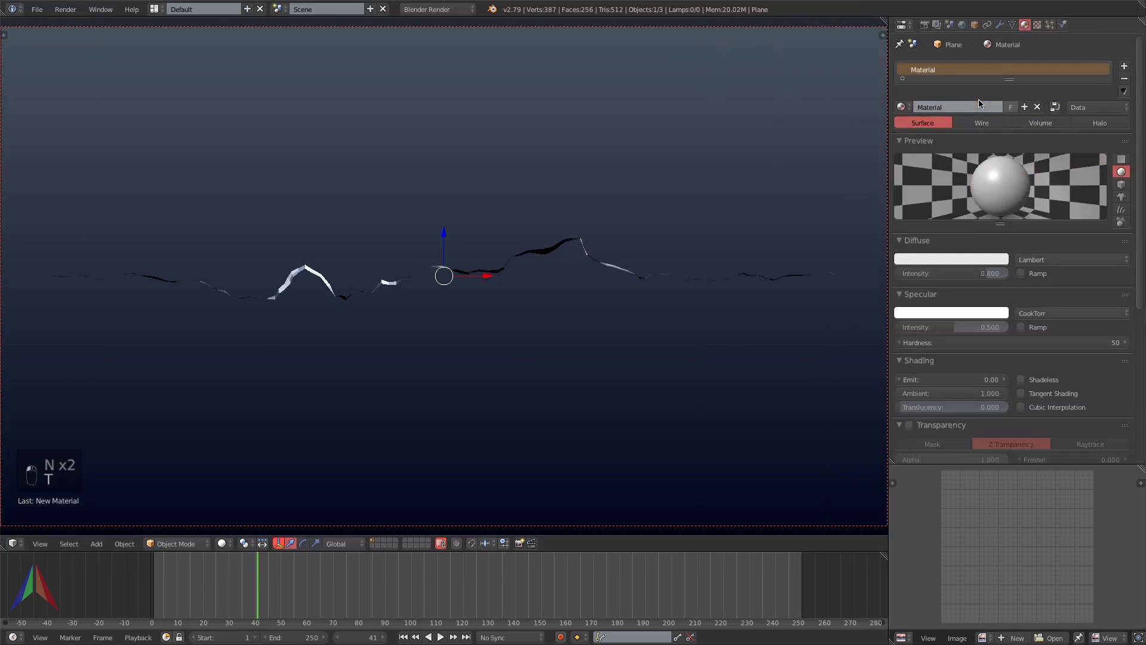
click(1020, 379)
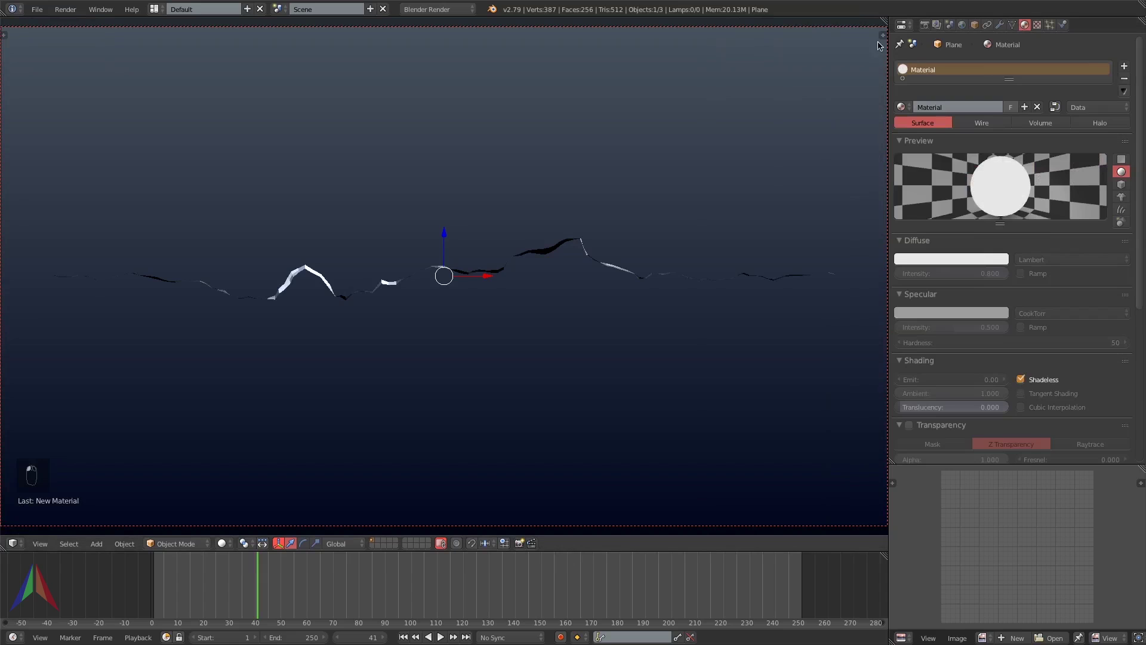
- Set the viewport's material mode to GLSL, hide the properties region, and switch to textured display
key(n)
click(720, 393)
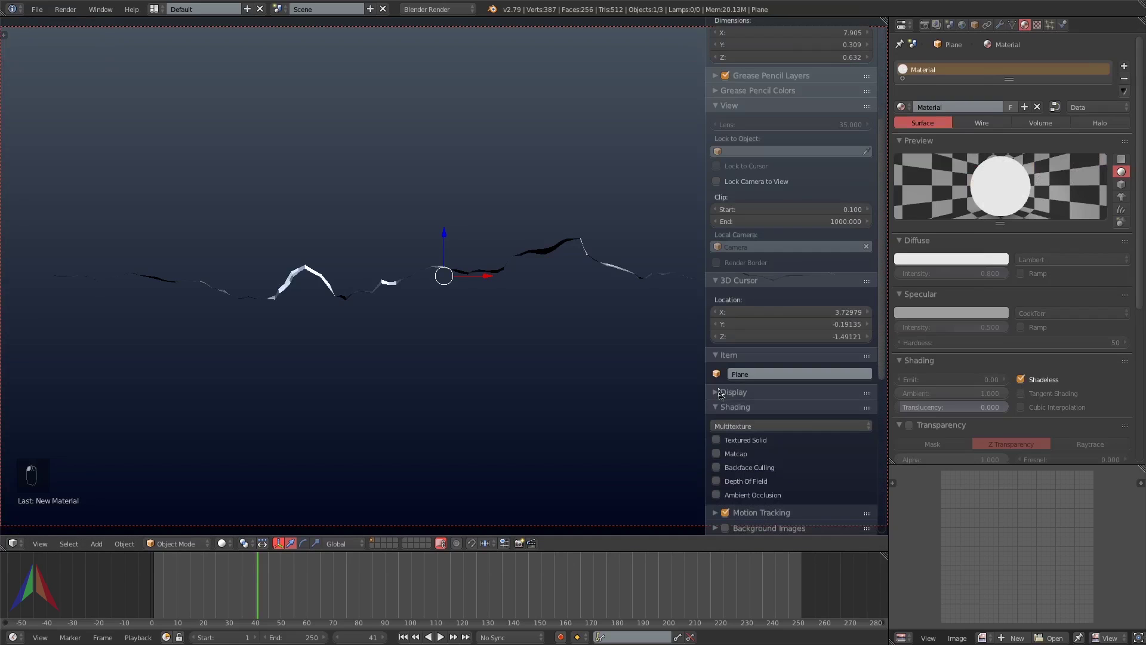
click(728, 425)
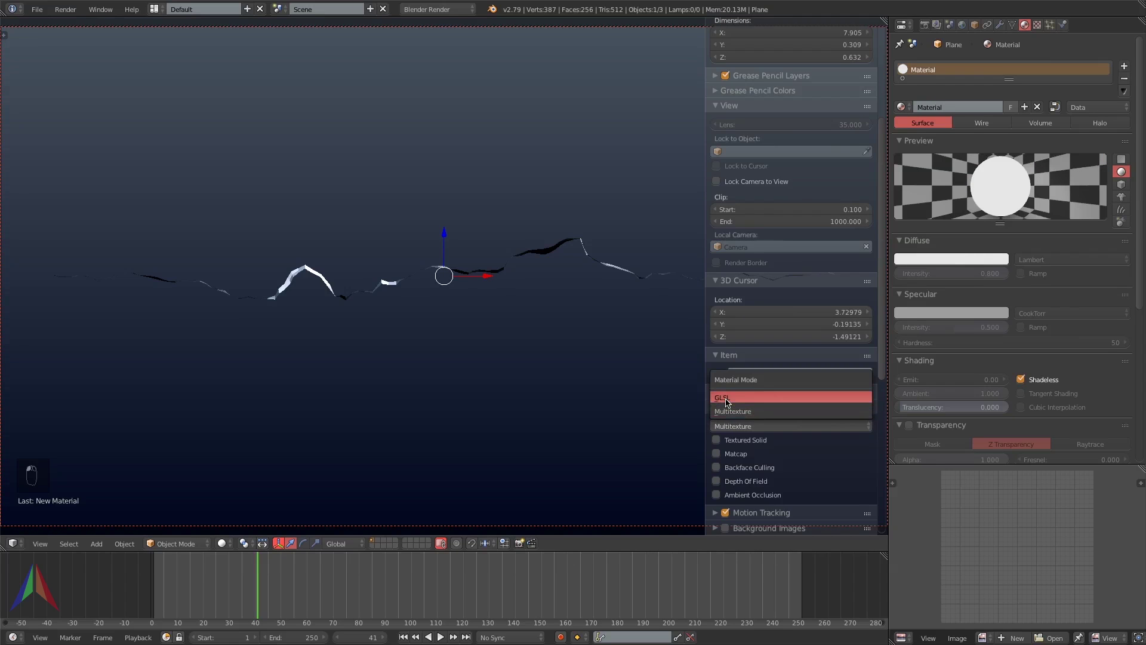
click(727, 397)
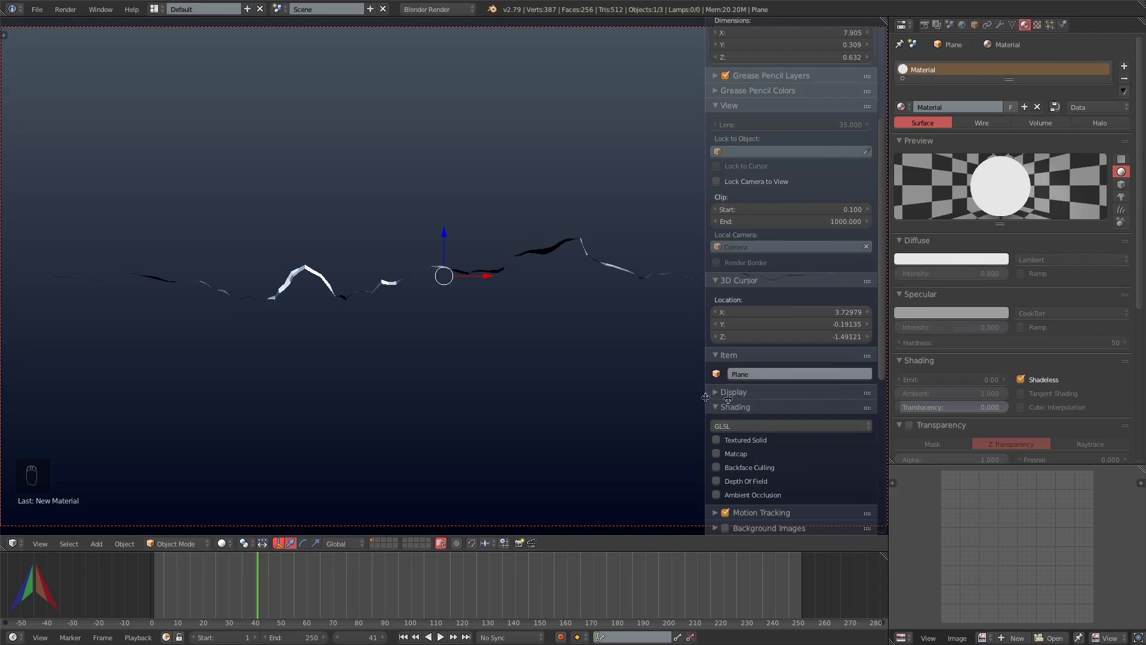
drag(706, 397, 934, 417)
key(alt+z)
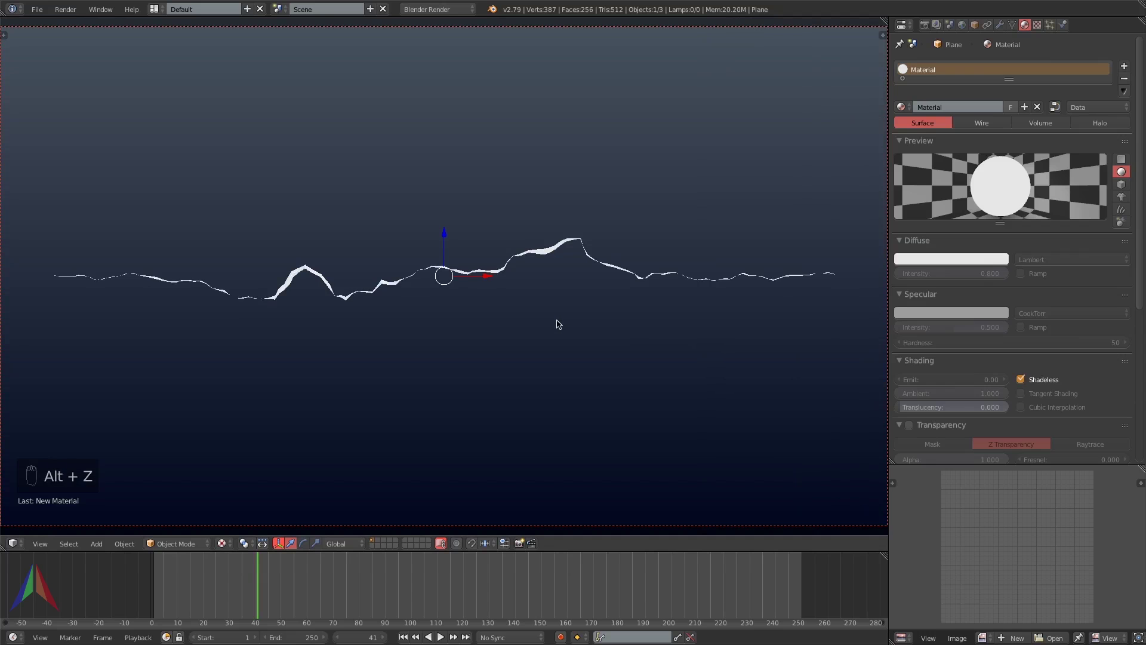
- Play back the animation through the camera to examine the motion of the shadeless strip
key(alt+a)
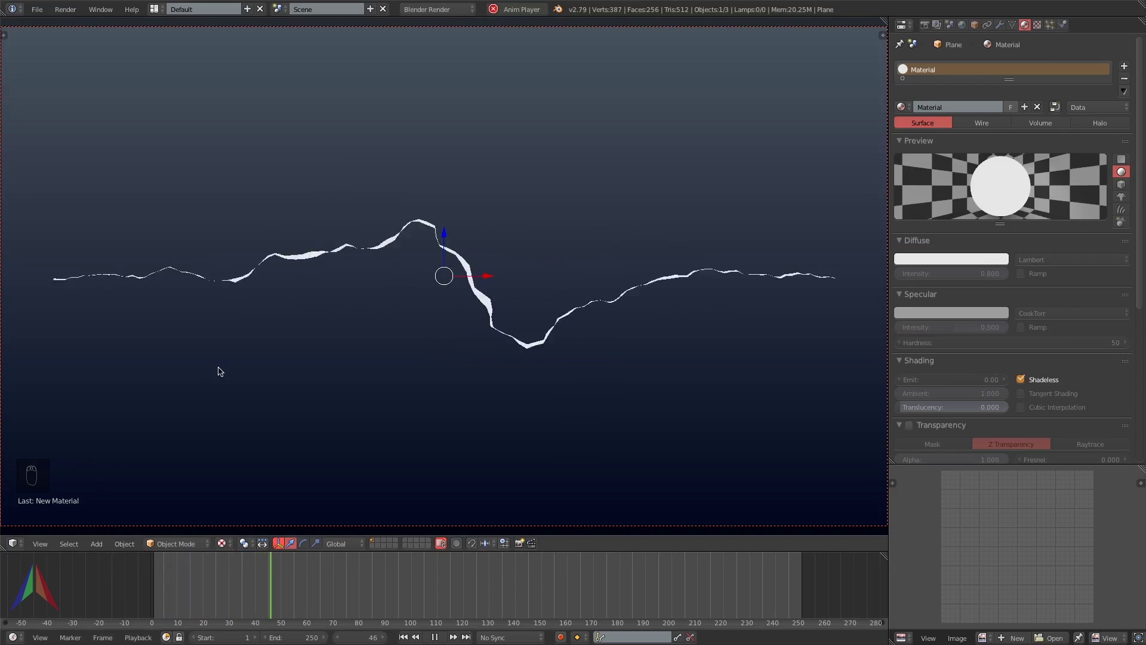
key(alt+a)
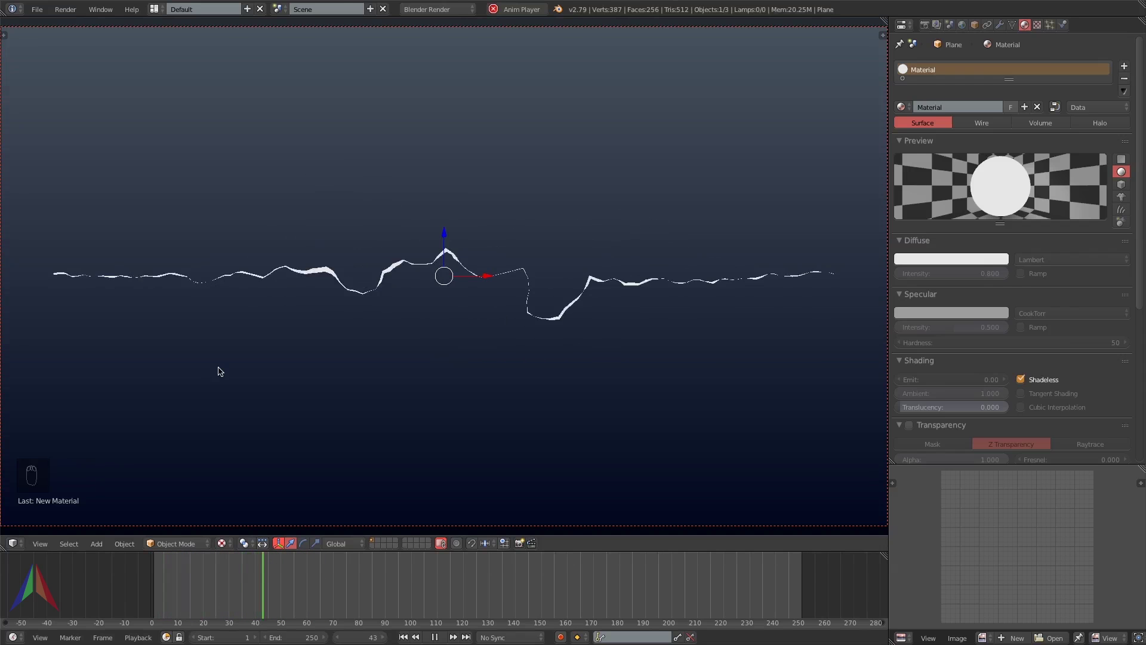
key(alt+a)
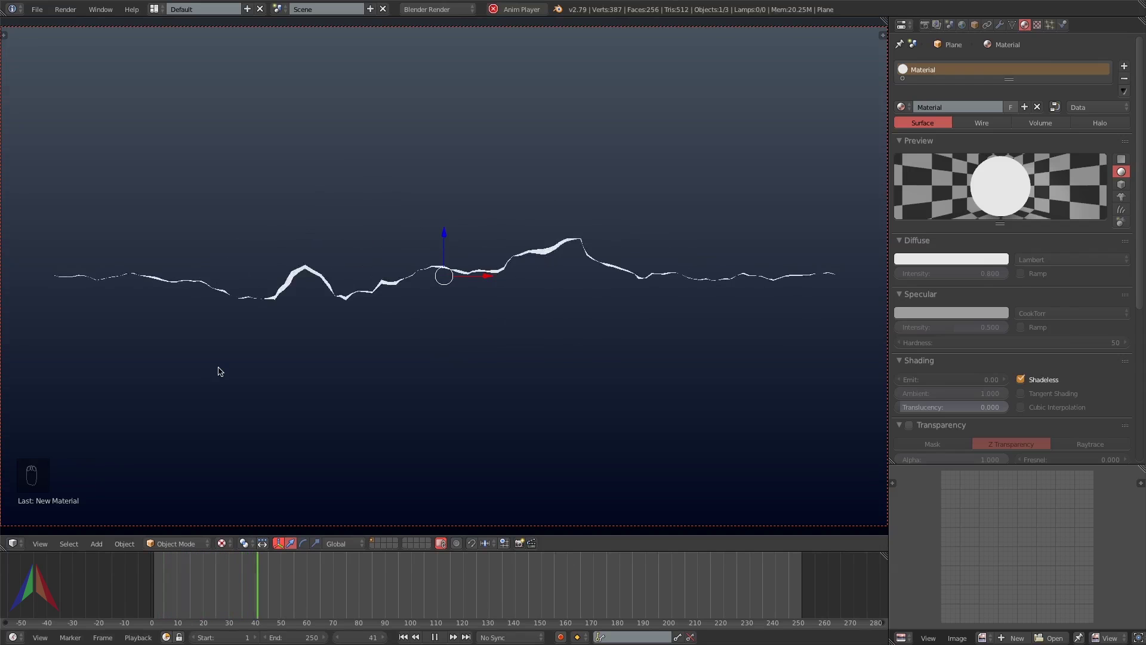
key(alt+a)
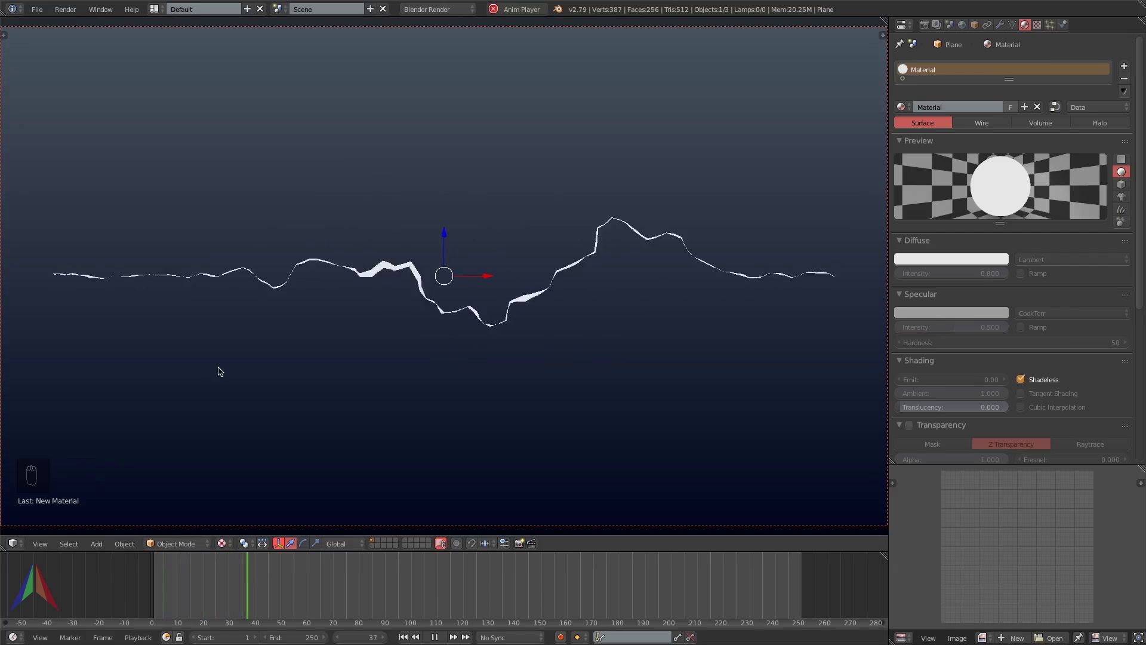
- Stop the animation, turn off Only Render in the viewport display settings, and leave the camera view for a perspective view
key(alt+a)
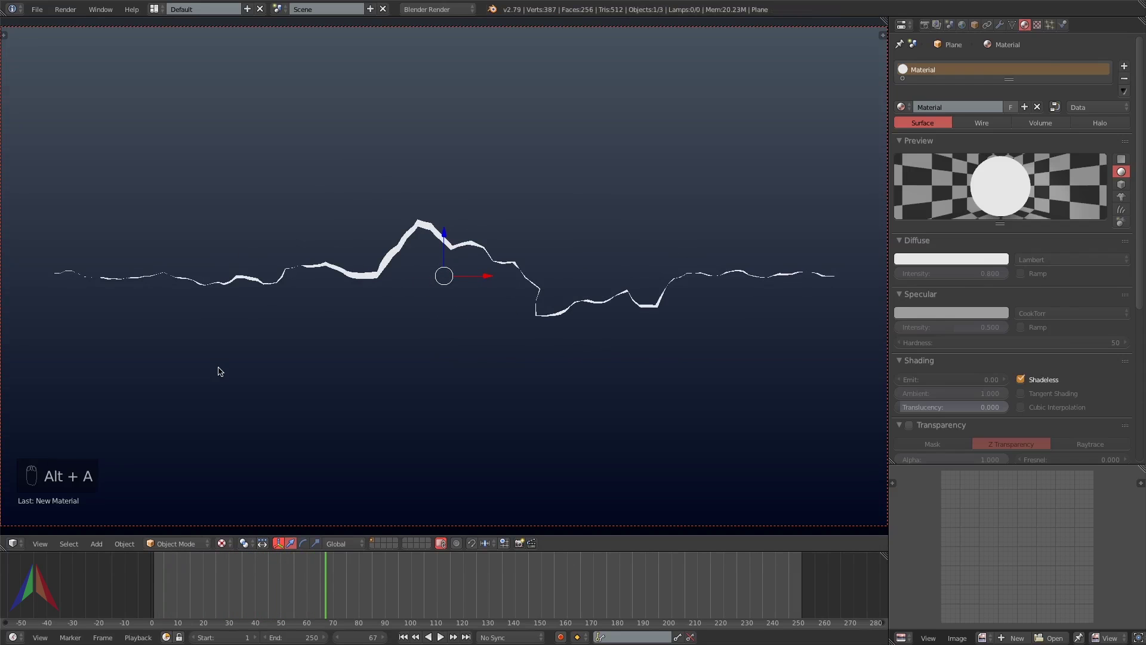
click(882, 38)
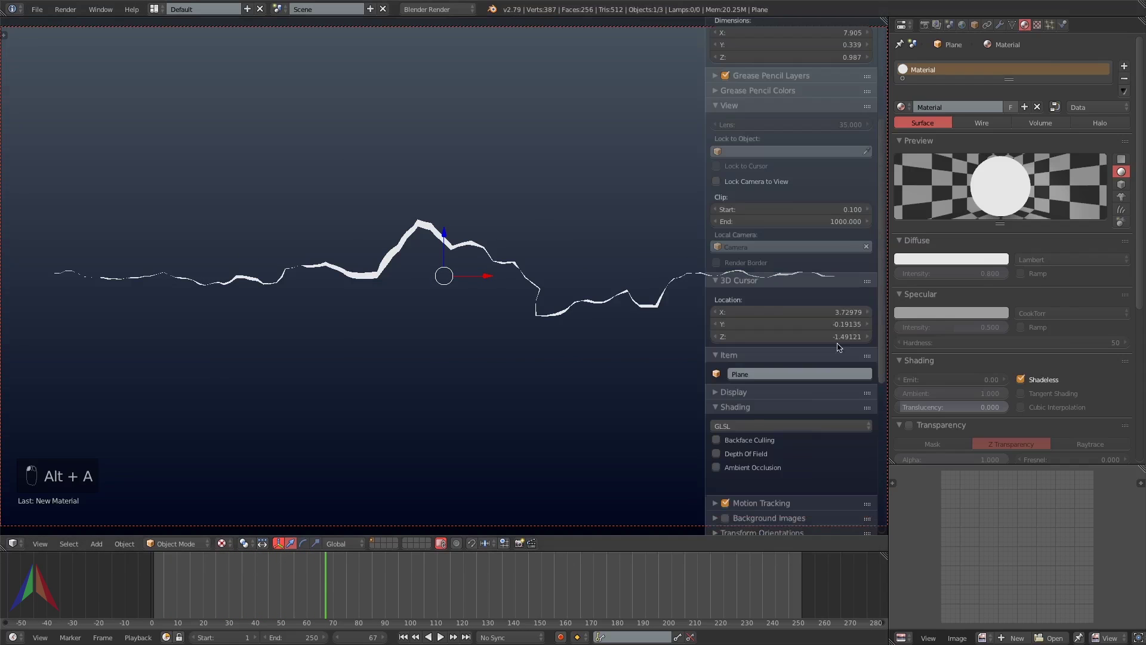
click(716, 411)
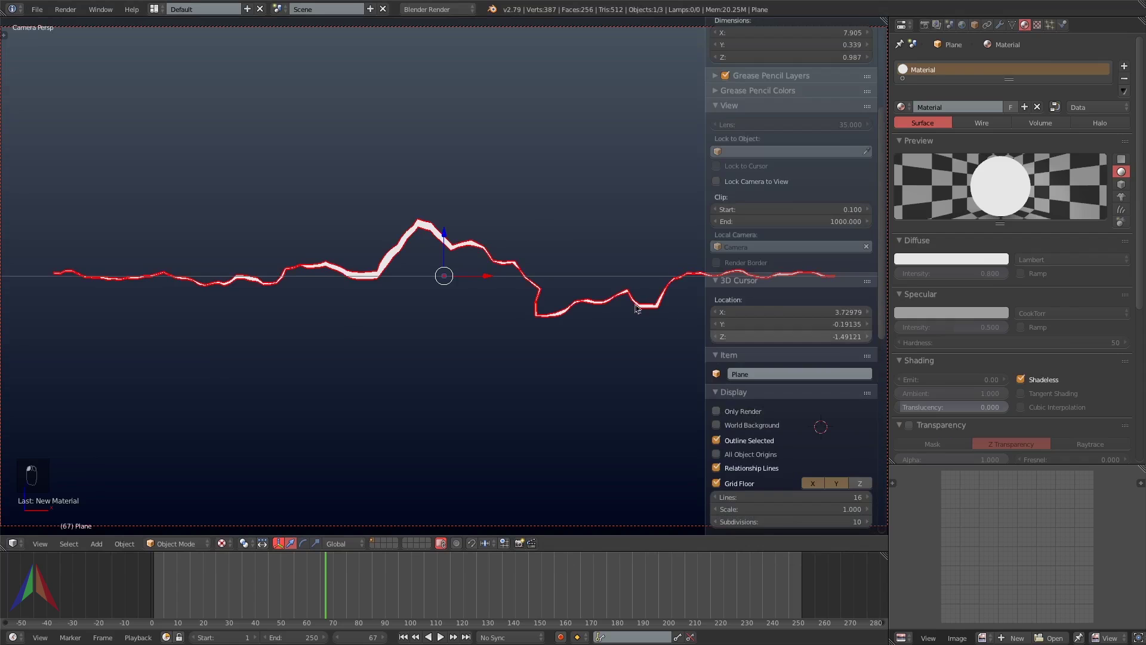
key(n)
key(KP_Divide)
key(a)
key(a)
key(a)
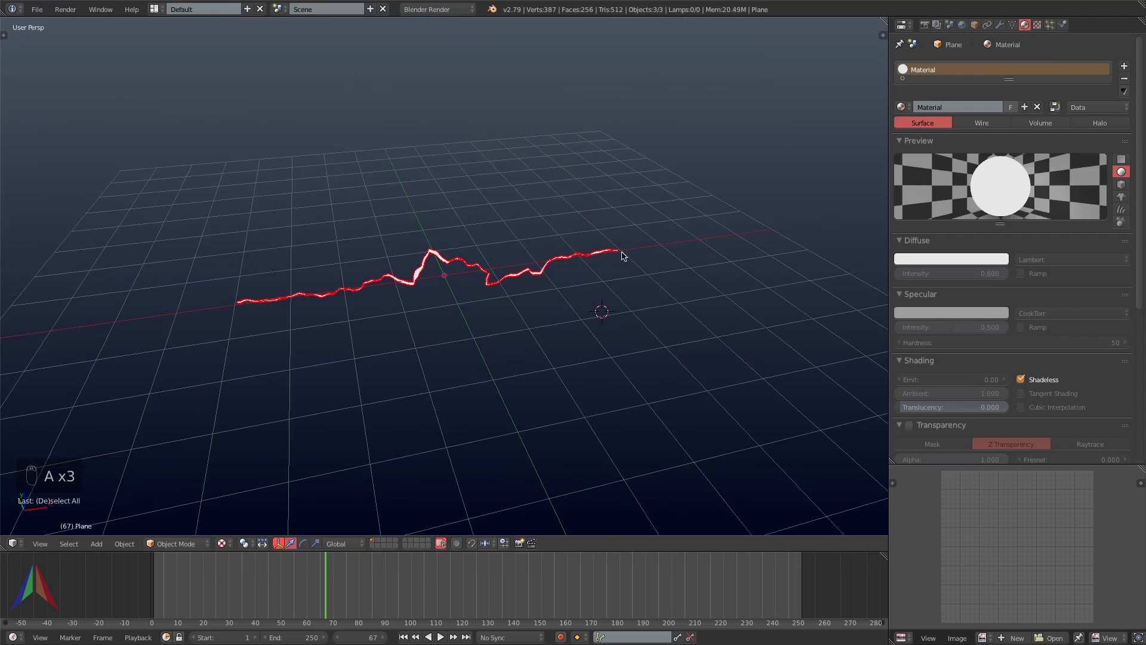
- Return to the first frame and set the x coefficient of the Generator modifier on the empty's Z Location curve to 0.2
key(shift+Left)
right_click(639, 236)
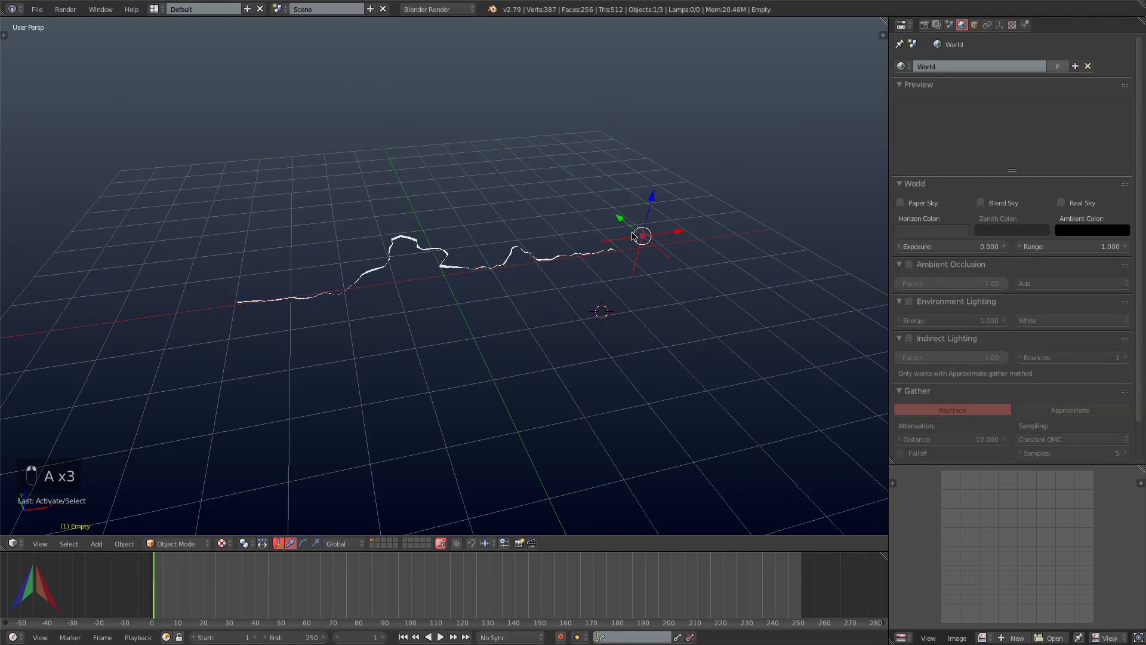
click(13, 637)
click(36, 587)
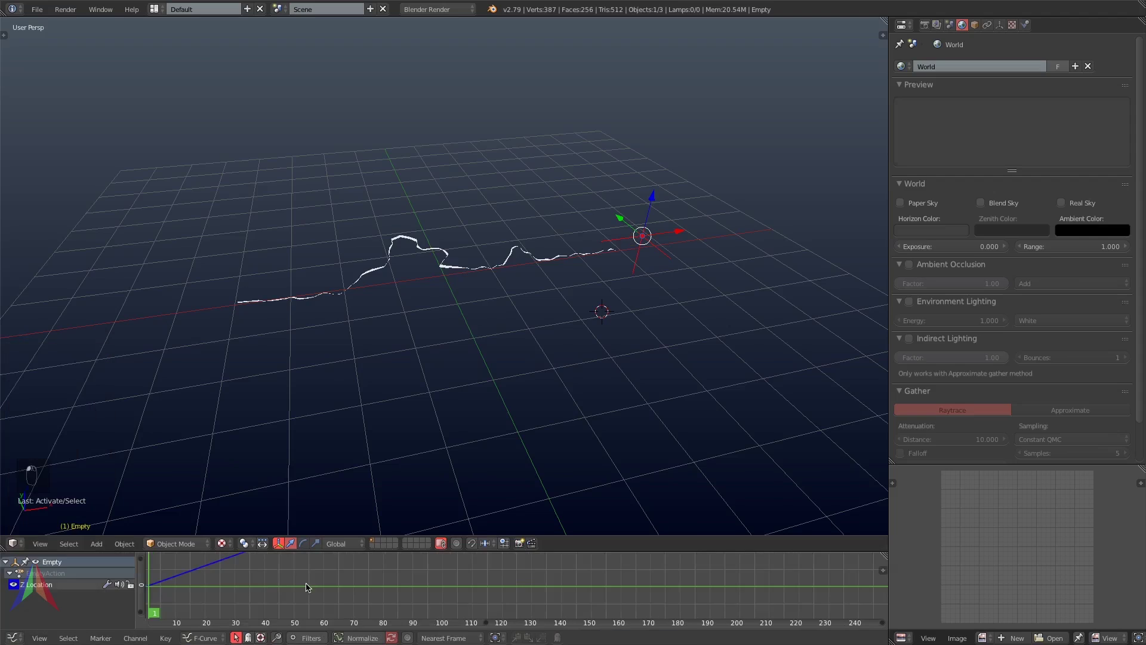
key(ctrl+Up)
click(1138, 34)
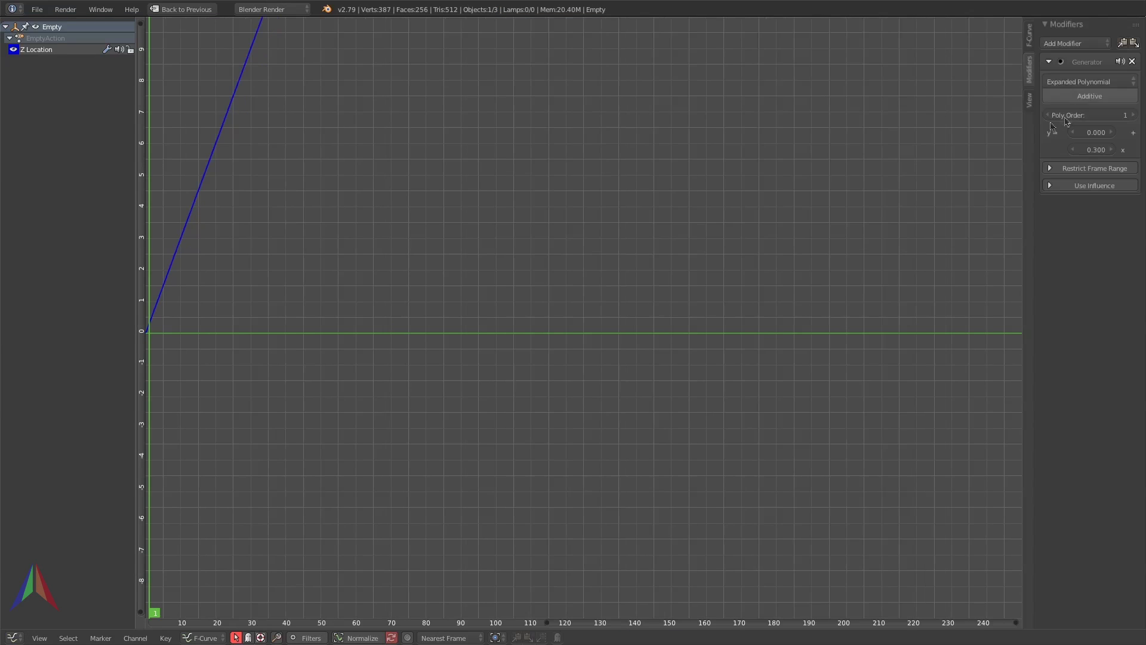
drag(1084, 153, 1077, 154)
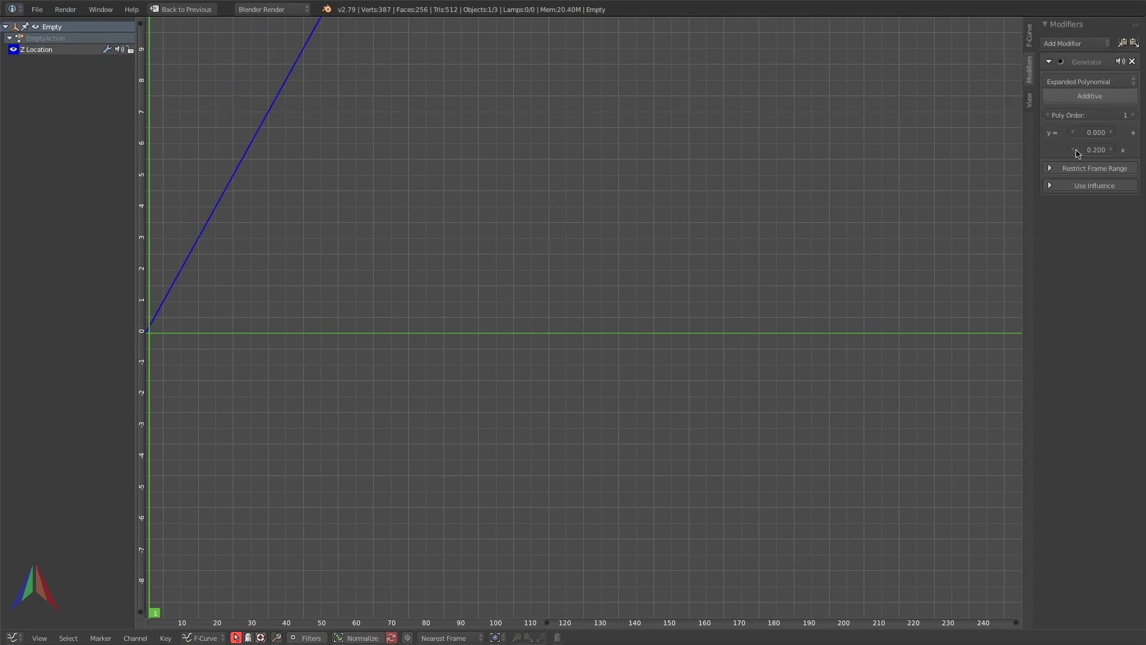
click(1090, 150)
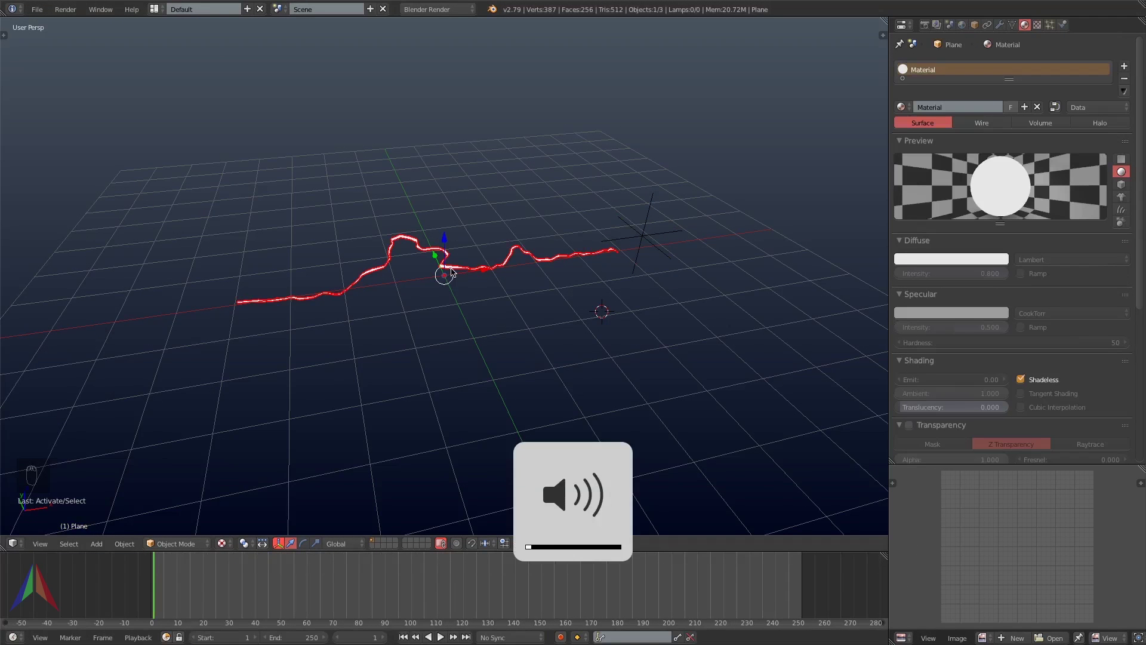
- Show the selected strip end-on in the right orthographic view at frame 1
key(Right)
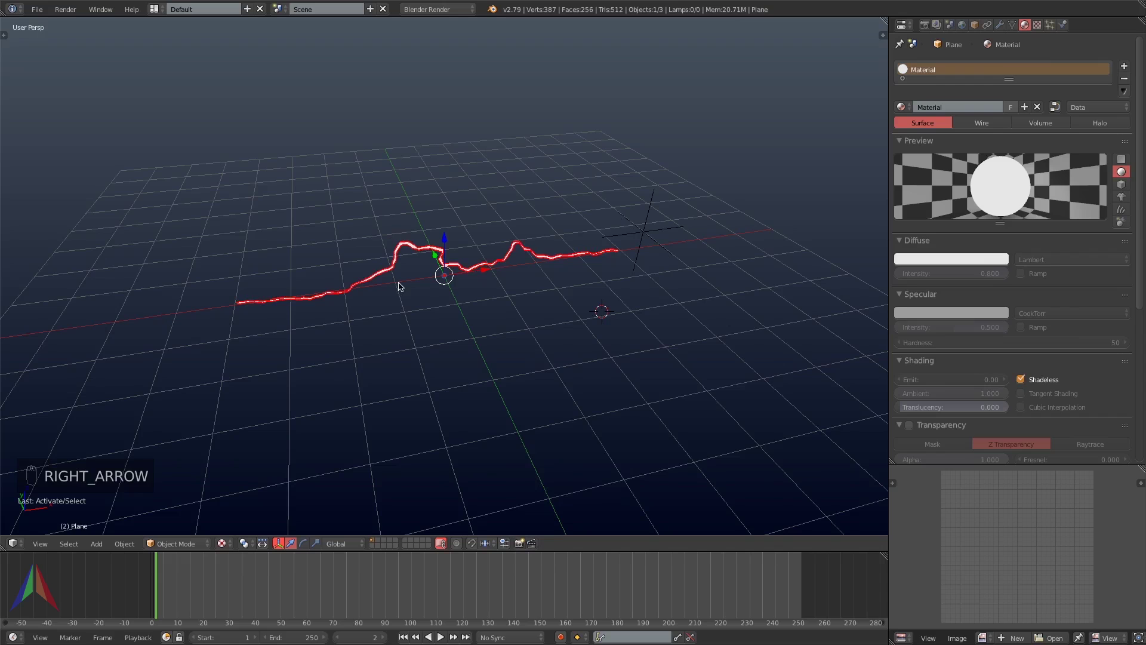
key(Left)
key(KP_1)
key(KP_5)
key(KP_3)
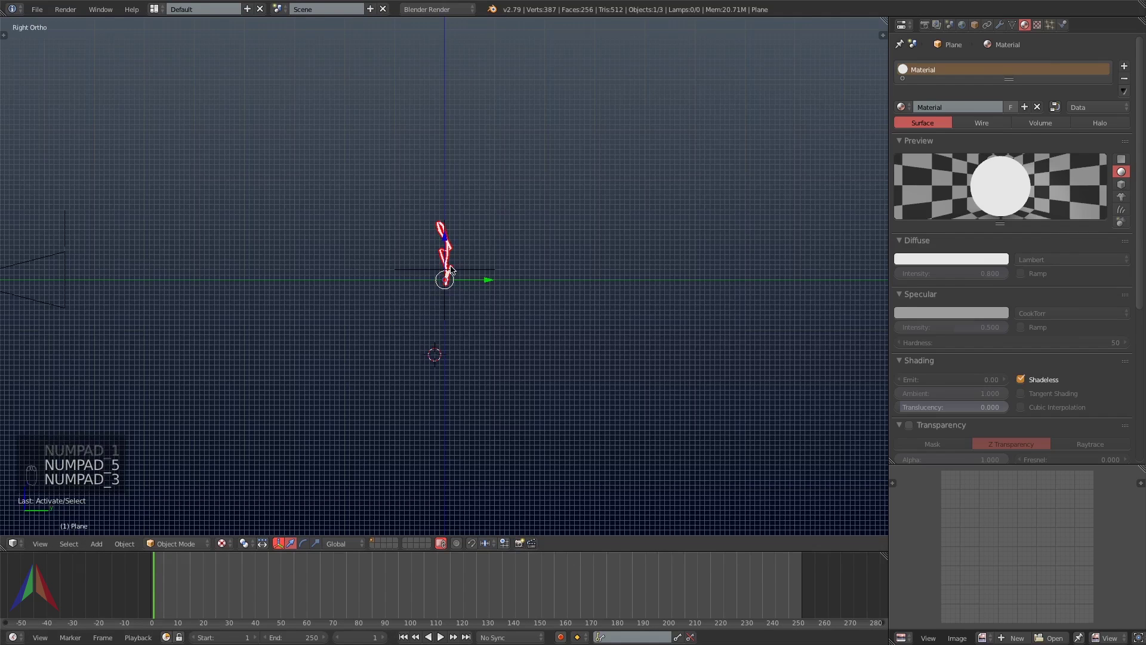
scroll(451, 268, up, 1)
key(alt+d)
right_click(459, 232)
key(x)
click(458, 232)
right_click(457, 235)
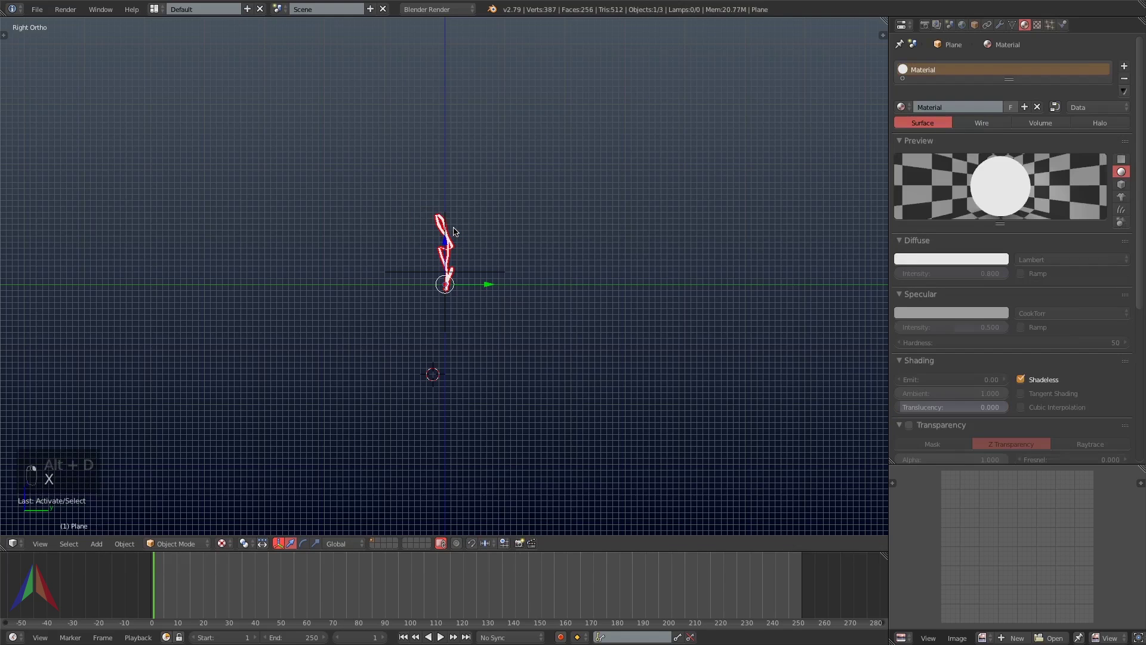
- Duplicate the strip in place and rotate the copy in the side view so it leans away from the original
key(shift+d)
right_click(454, 231)
scroll(462, 212, up, 2)
key(r)
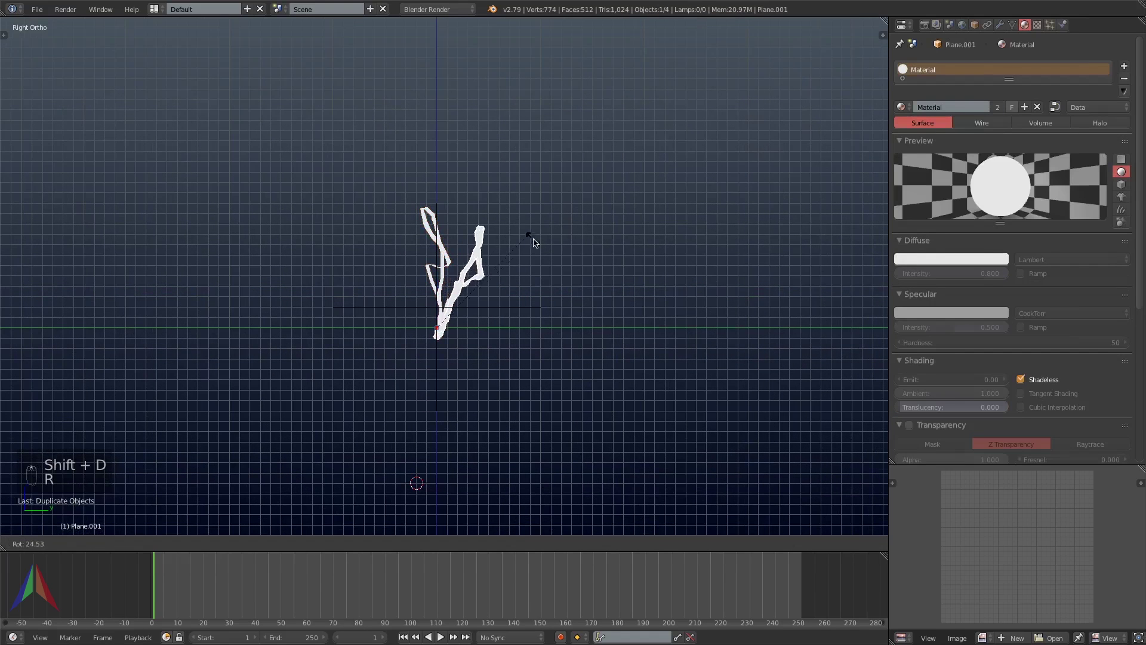
click(537, 275)
key(r)
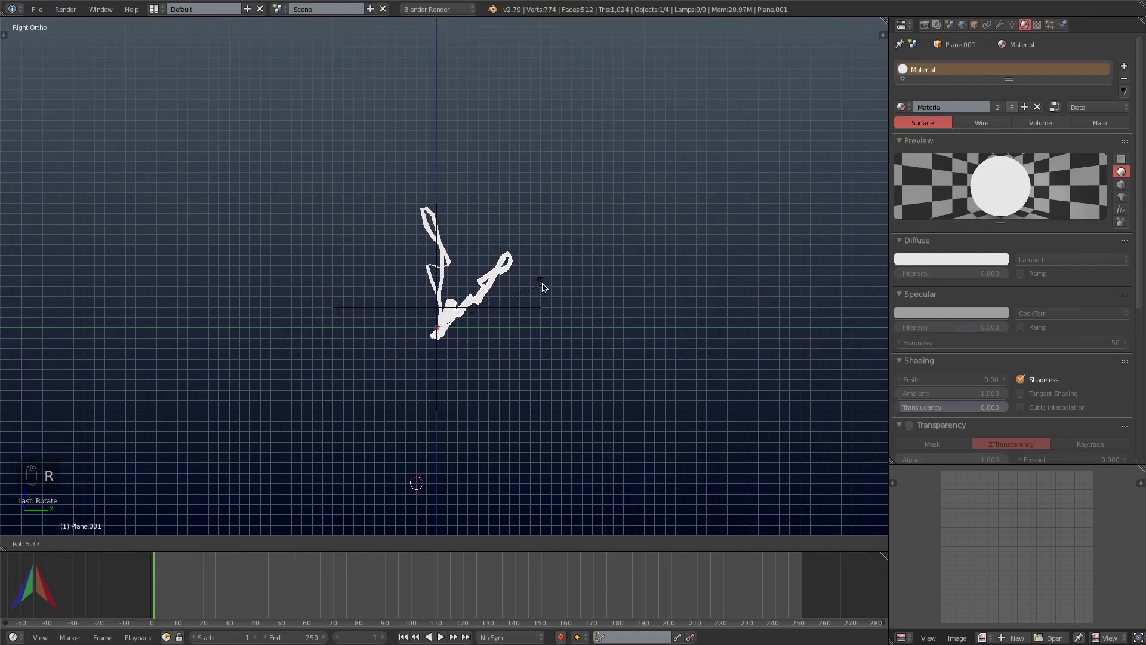
click(525, 311)
- Duplicate the empty and place the copy beside the strips at about Y 2.54
right_click(525, 308)
key(shift+d)
click(754, 336)
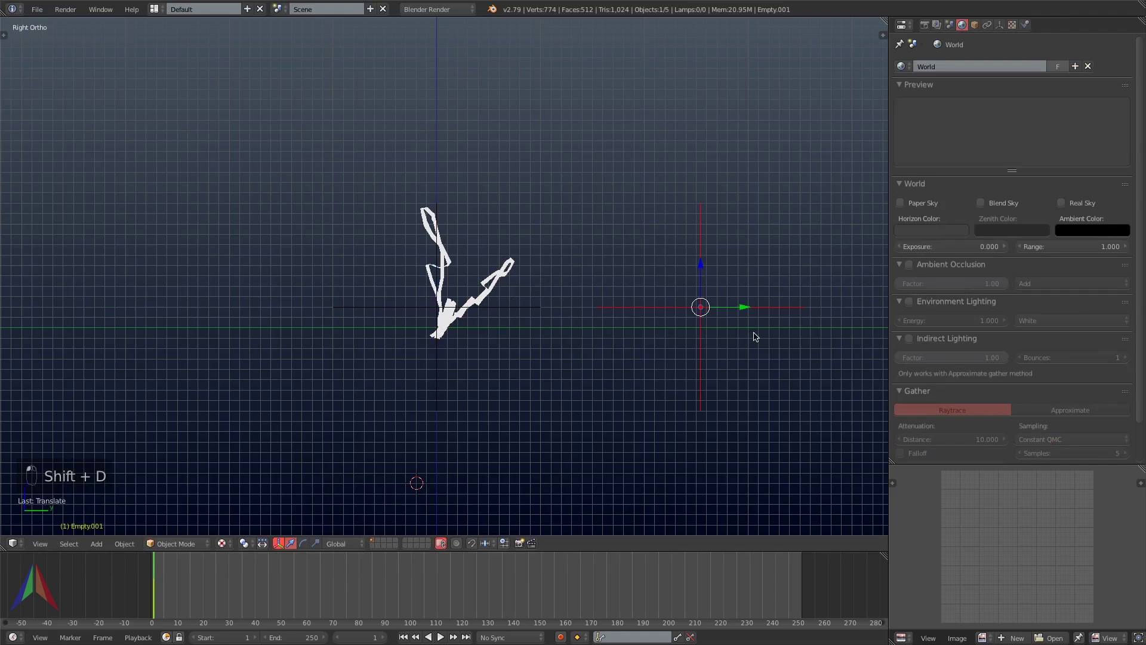
- Set the texture coordinate object of the rotated strip's Displace and Displace.001 modifiers to Empty.001
right_click(512, 287)
key(g)
key(Escape)
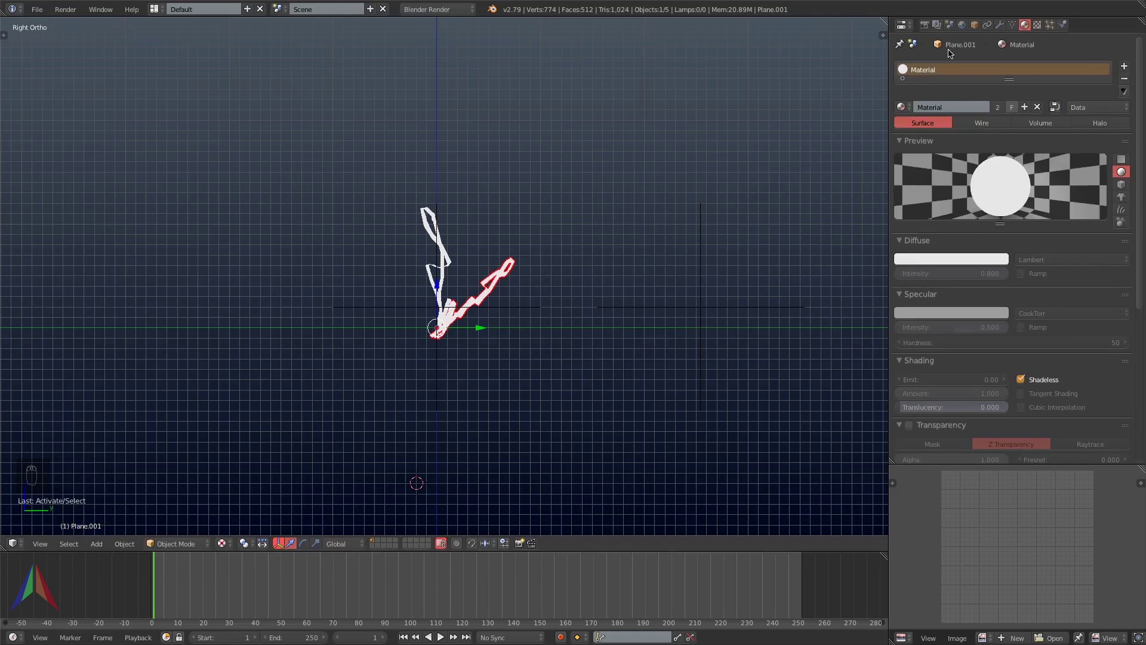
click(974, 25)
click(1001, 25)
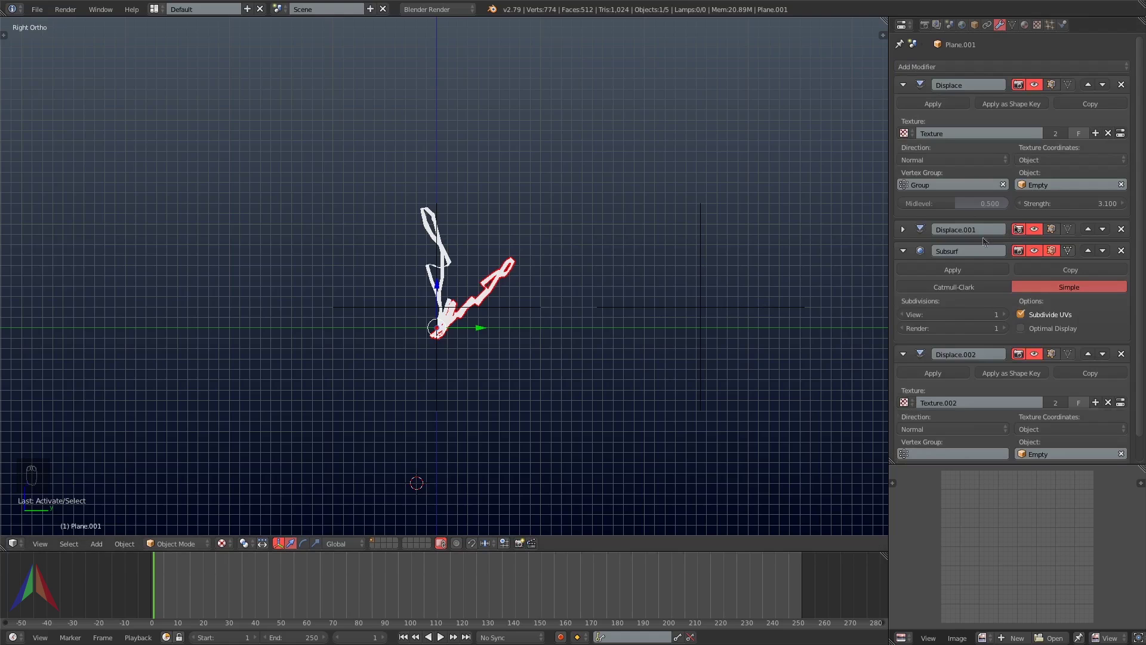
click(1033, 184)
click(1023, 228)
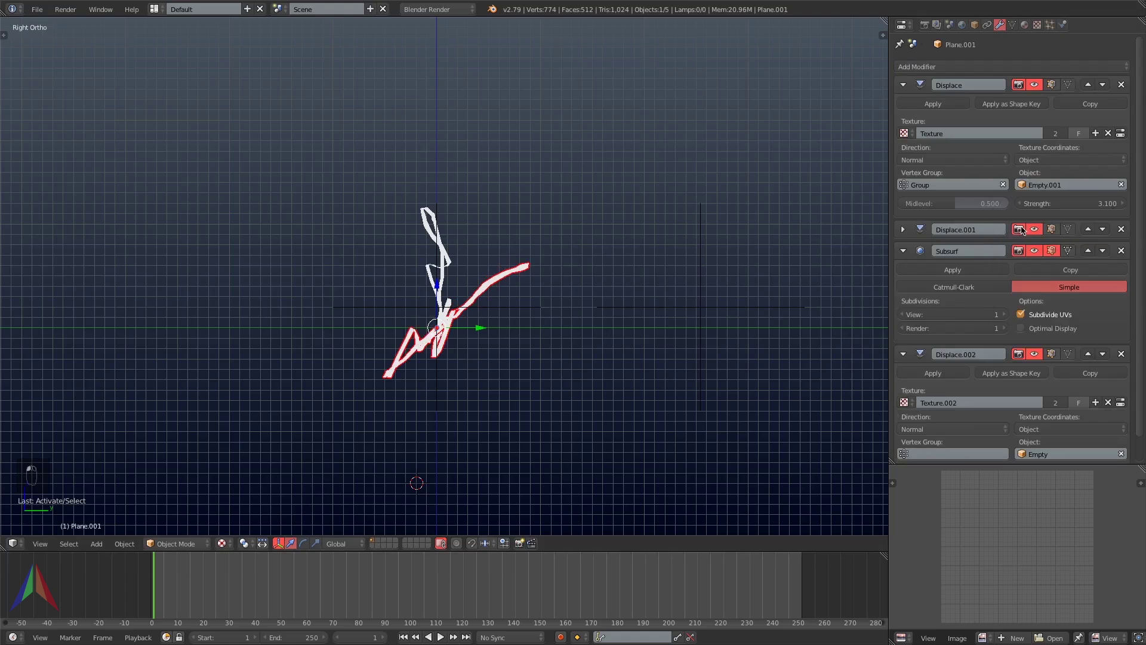
click(904, 231)
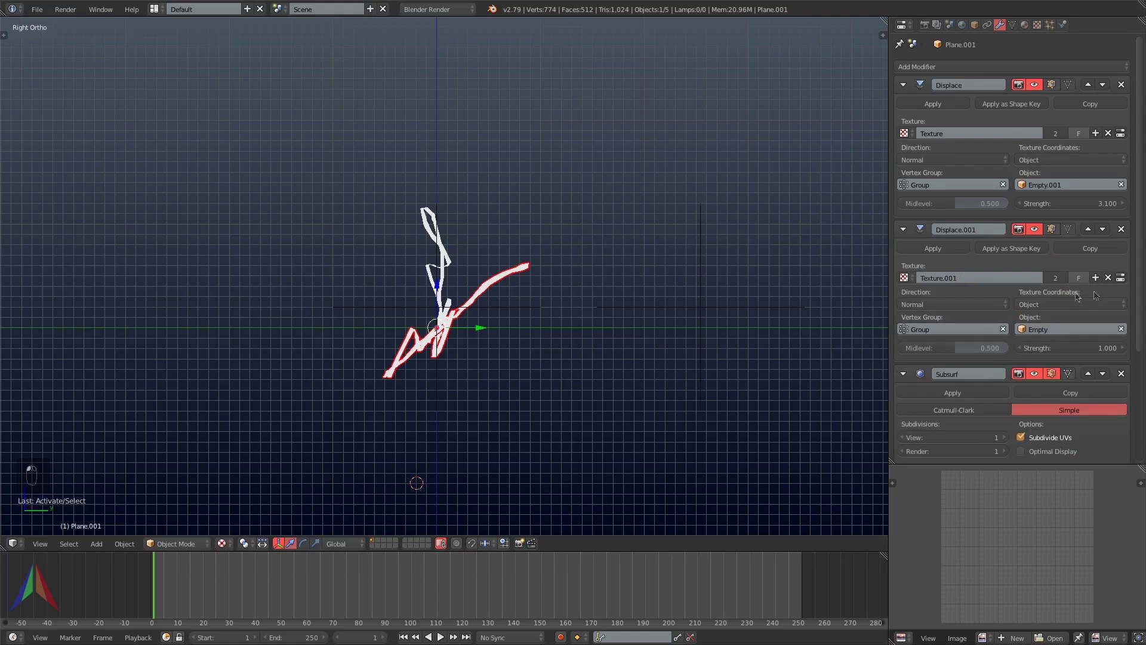
click(1033, 329)
click(1011, 371)
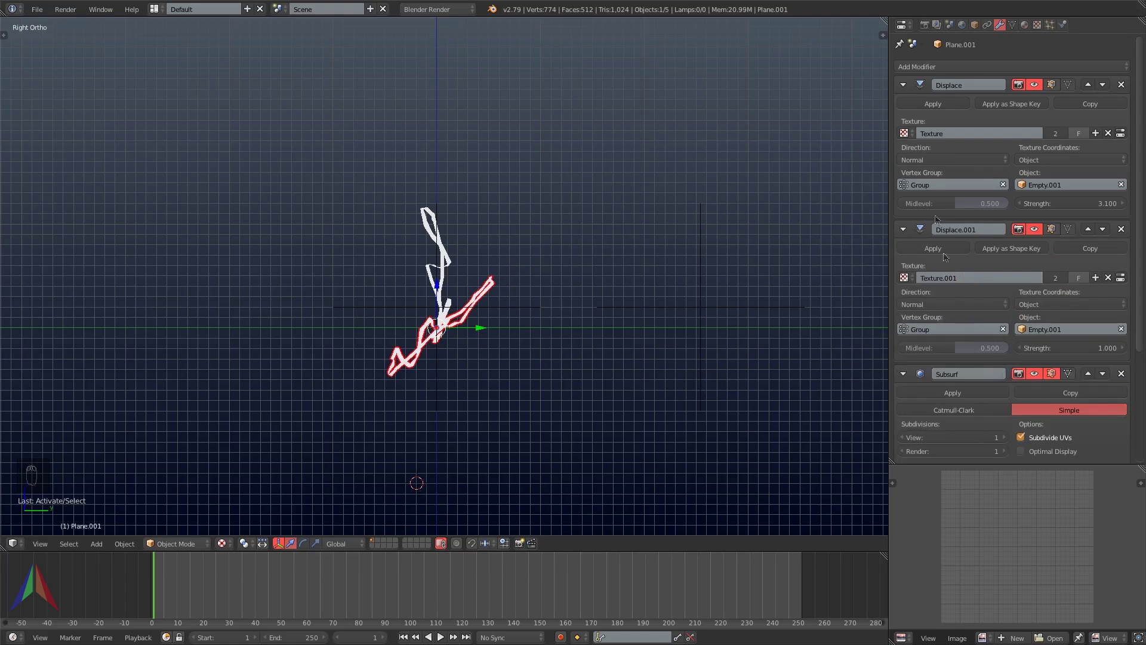
- Collapse the upper modifiers and set Displace.002's texture coordinate object to Empty.001
click(903, 83)
click(905, 107)
click(904, 127)
click(1039, 249)
click(1025, 292)
- Duplicate the rotated strip in place and rotate the new copy in the side view so it crosses the other two strips
middle_drag(464, 301, 525, 304)
key(KP_1)
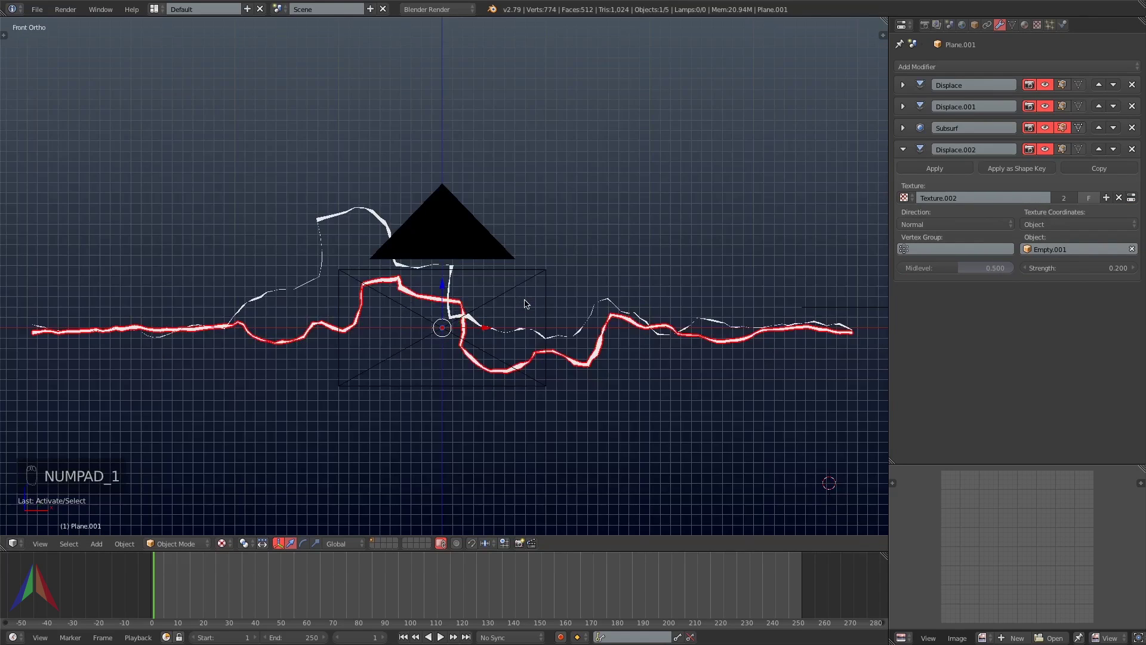
key(KP_3)
key(shift+d)
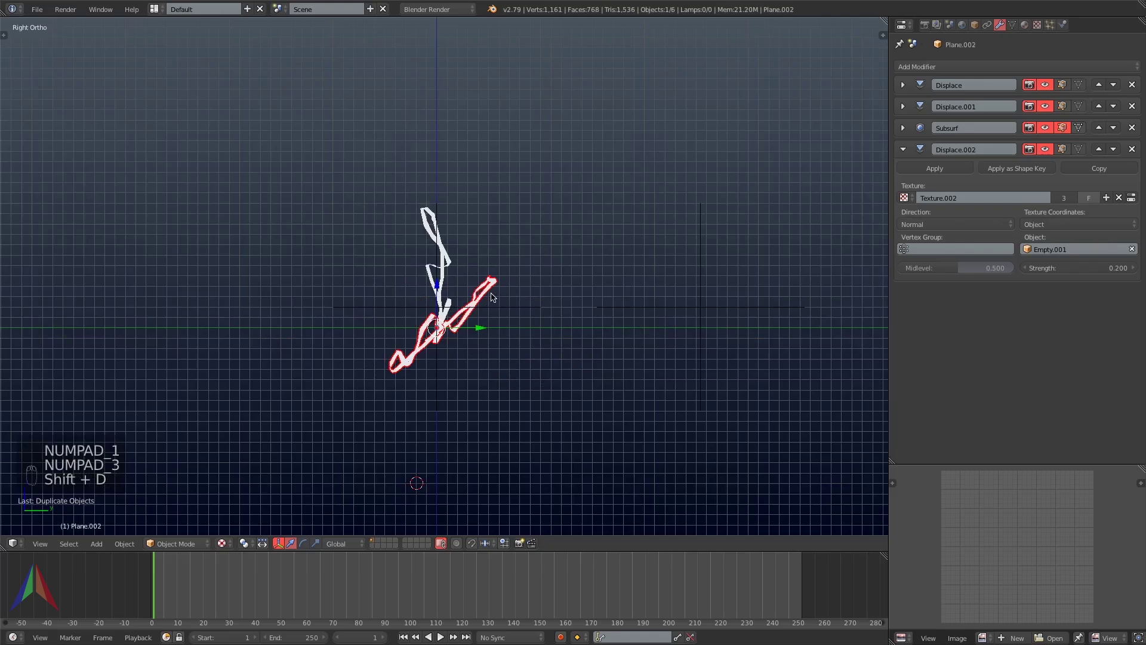
key(r)
click(733, 304)
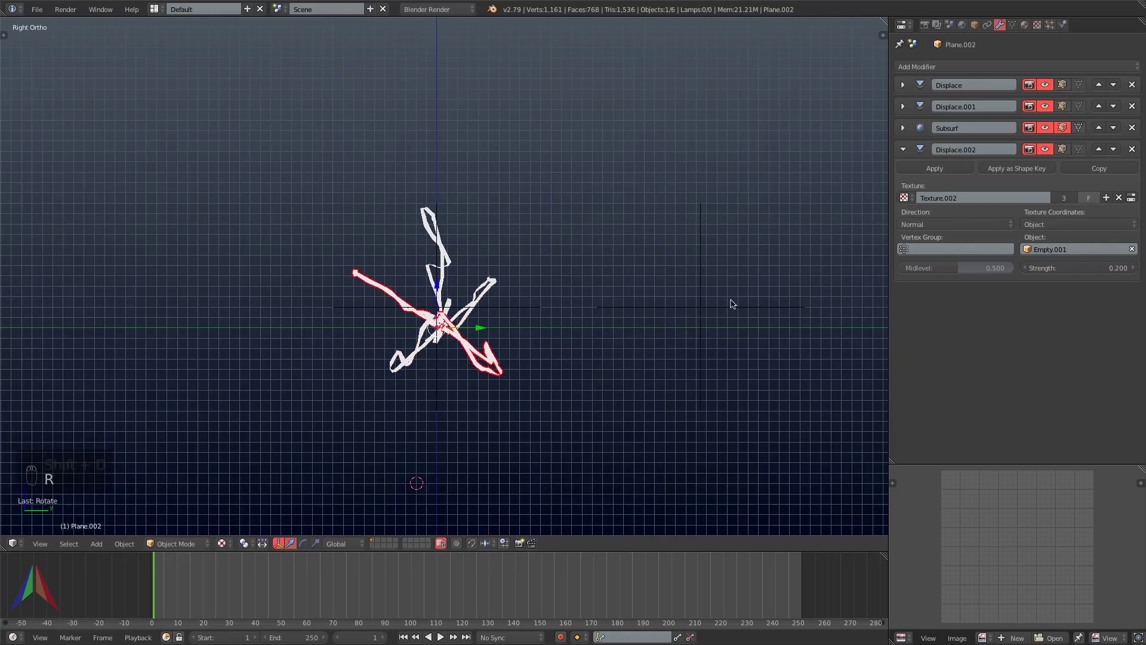
- Duplicate Empty.001 and move the copy farther out from the strips in the top view
right_click(714, 313)
key(KP_7)
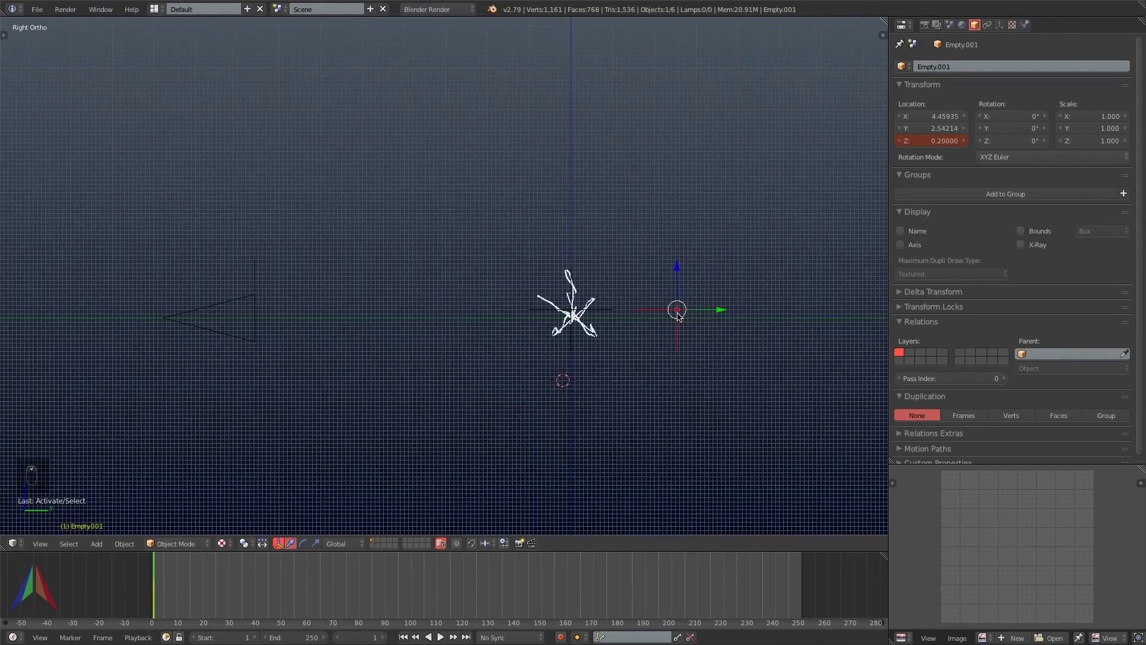
key(shift+d)
click(512, 322)
key(g)
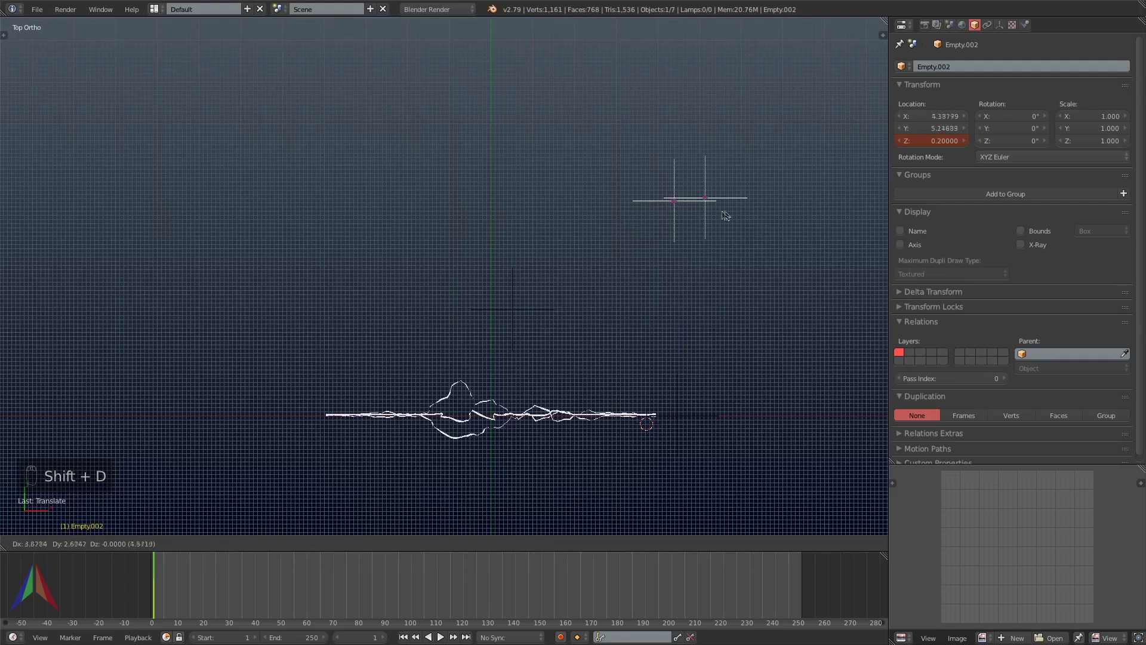
click(746, 197)
- Select the Plane.001 strip and set the texture coordinate object of its Displace.001 and Displace.002 modifiers to Empty.002
key(KP_3)
right_click(572, 195)
click(903, 84)
click(902, 106)
click(1079, 206)
click(1062, 251)
click(1079, 372)
click(1063, 418)
- Play and scrub the animation through the camera to examine the motion of the three strips together
key(KP_0)
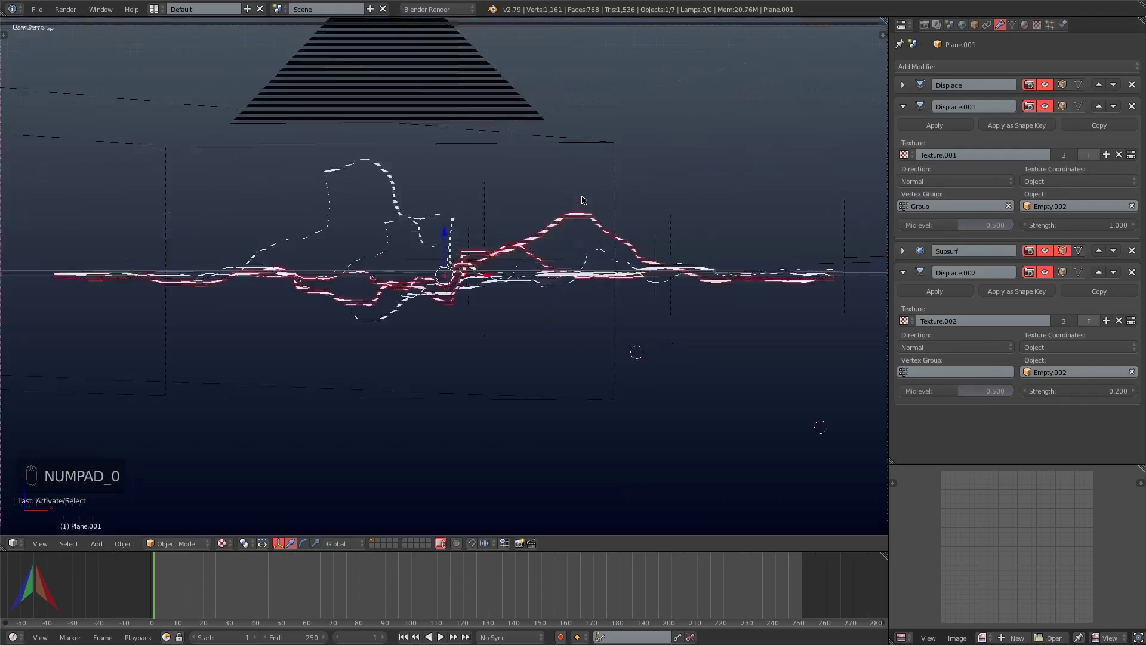
key(alt+a)
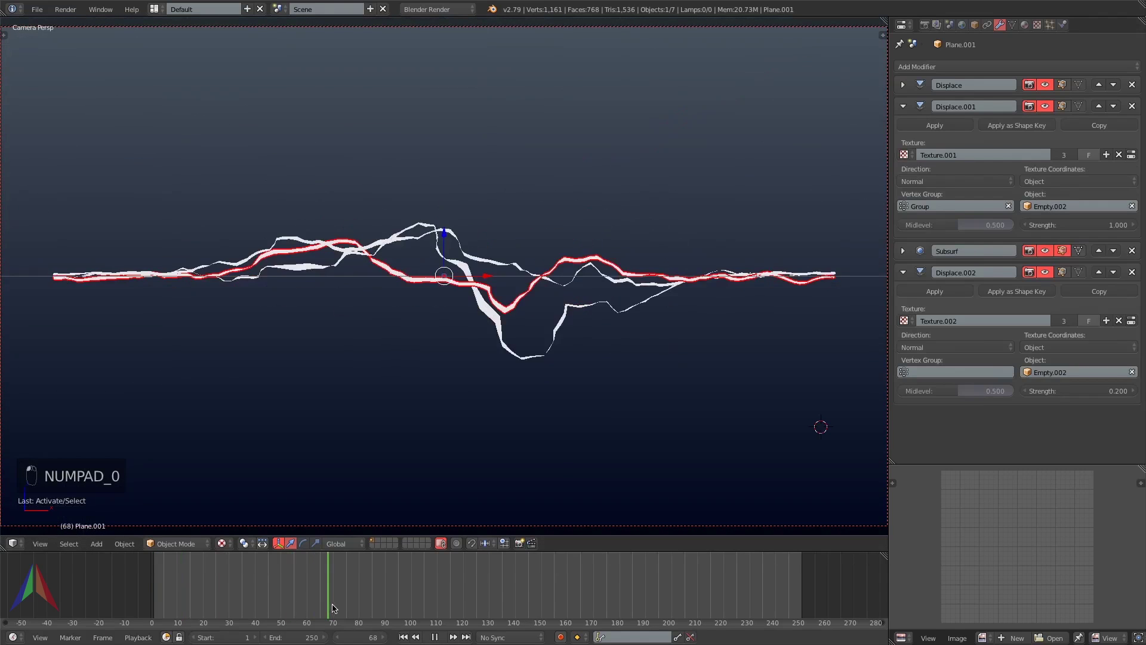
drag(438, 584, 512, 562)
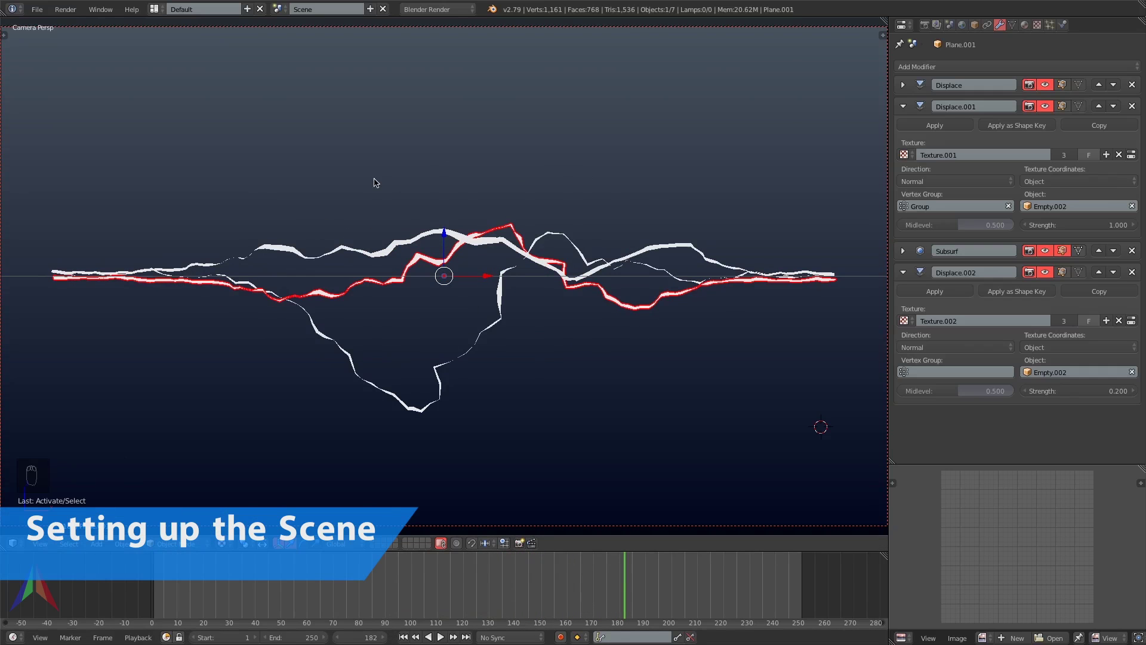
- Add a cylinder, clear its location, and rotate it about the Y axis so it lies along the strips
key(shift+a)
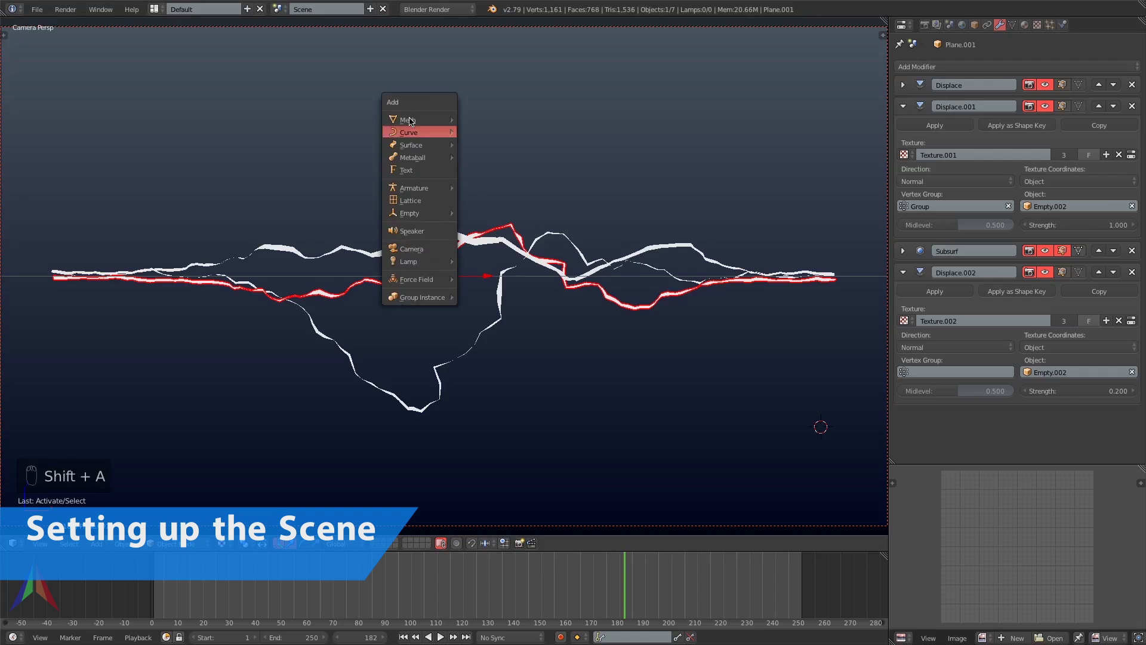
mouse_move(417, 119)
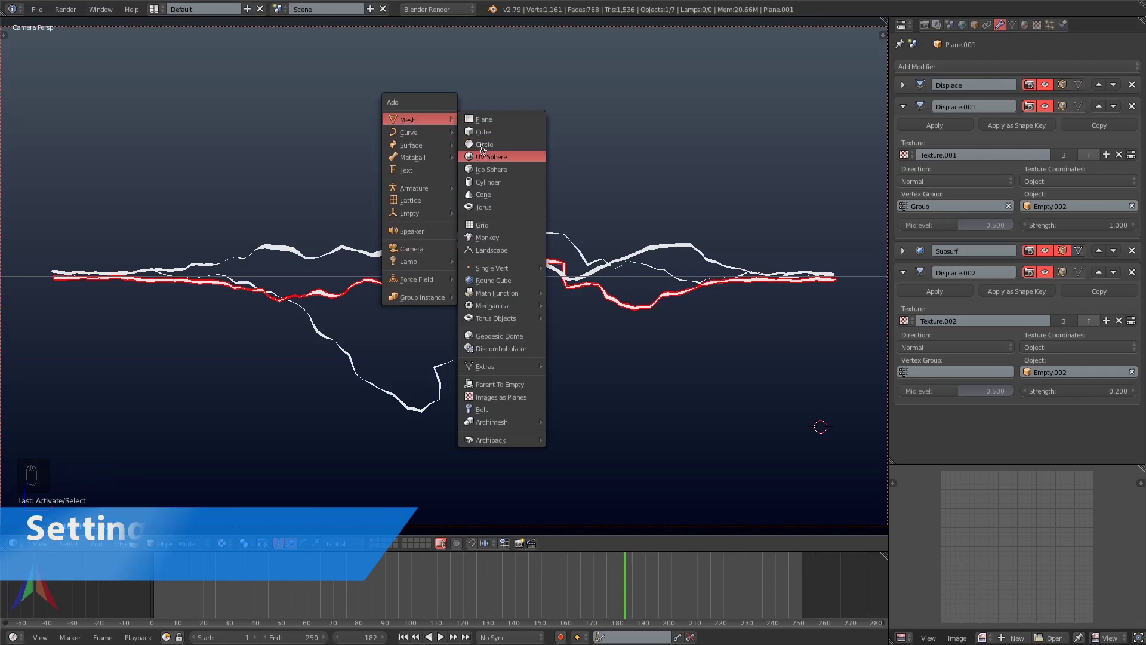
click(488, 182)
key(alt+g)
key(r)
key(y)
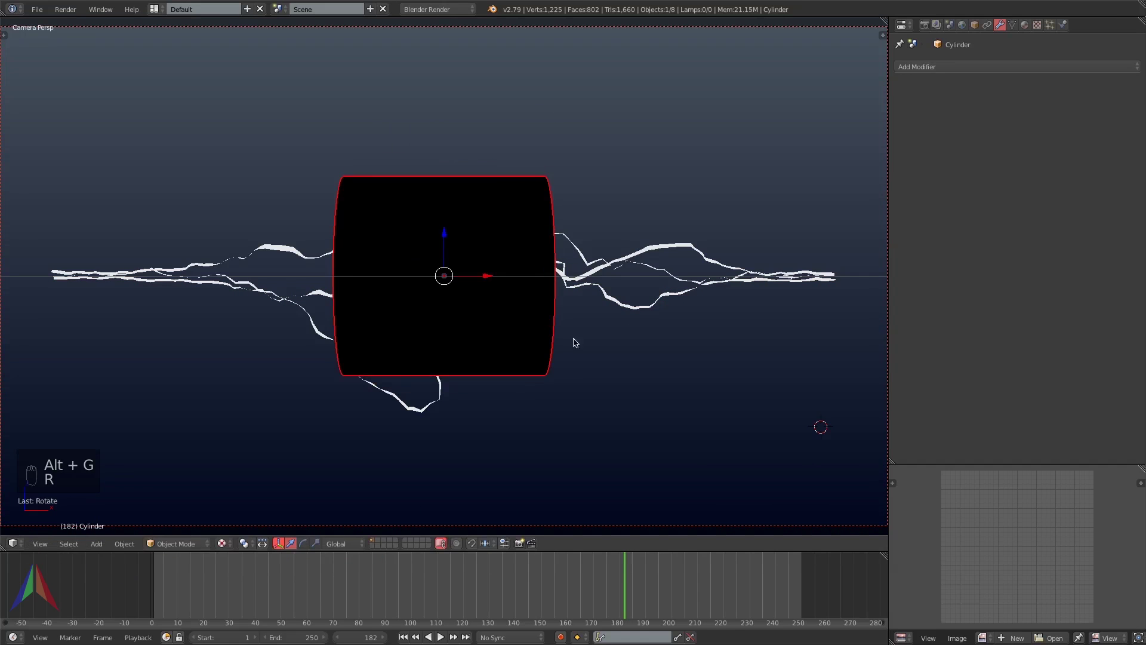
- Scale the cylinder down and move it along the X axis to the strips' positive X end
key(s)
key(s)
key(s)
click(481, 304)
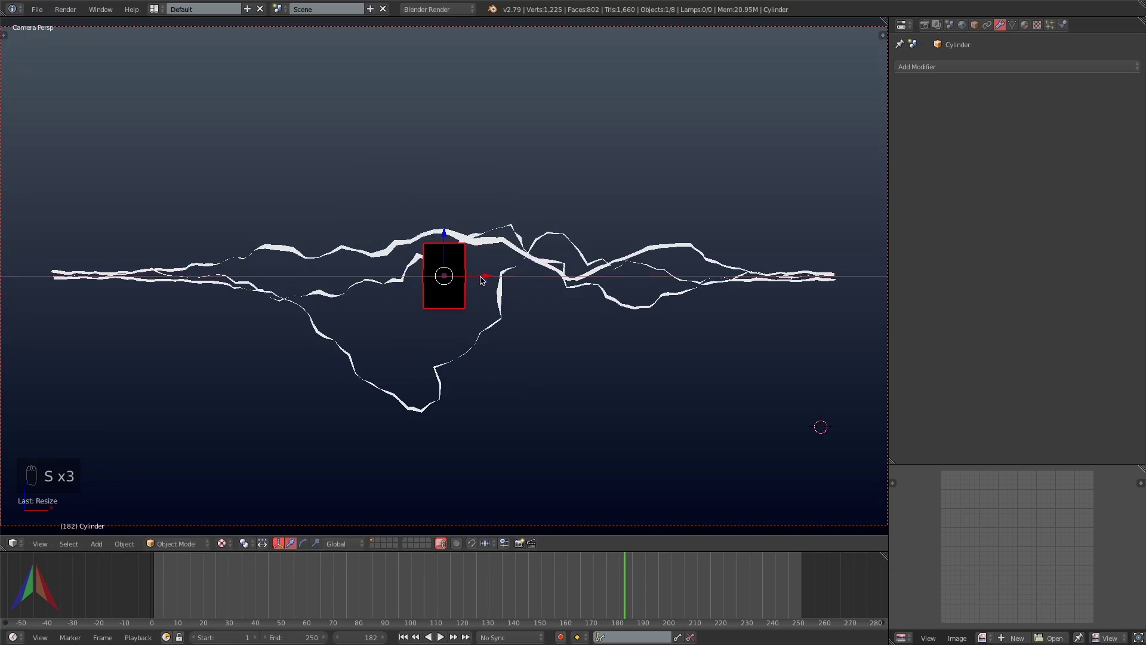
key(g)
key(x)
click(794, 252)
- Preview the cylinder in rendered shading, reset the 3D cursor to the centre, and add a point lamp there
key(shift+z)
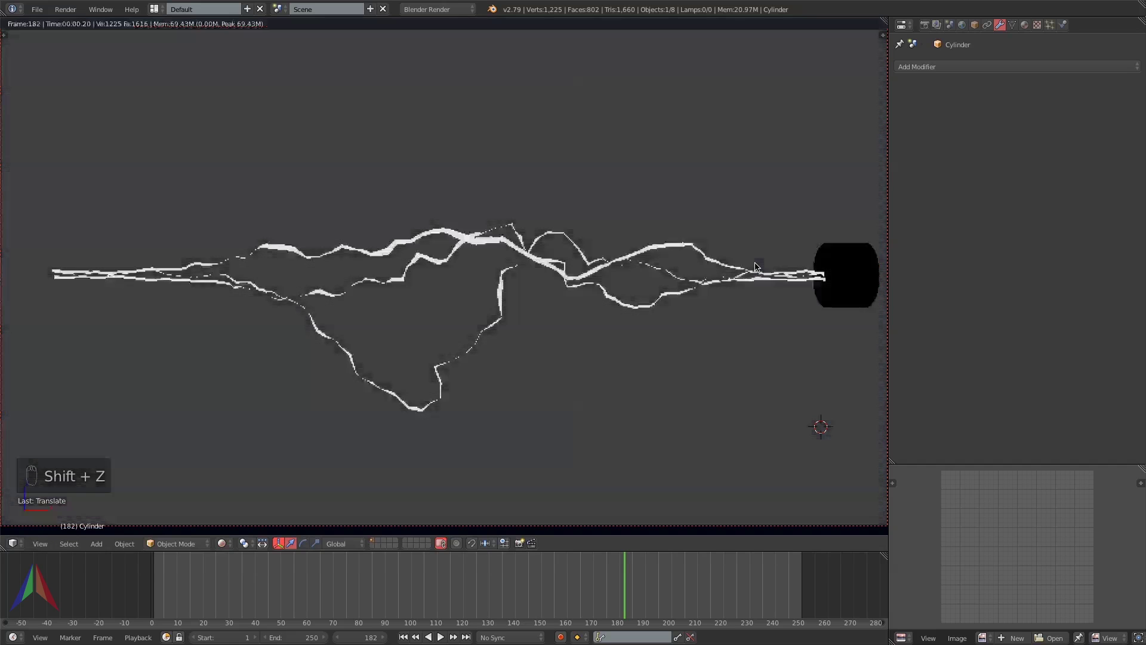
key(z)
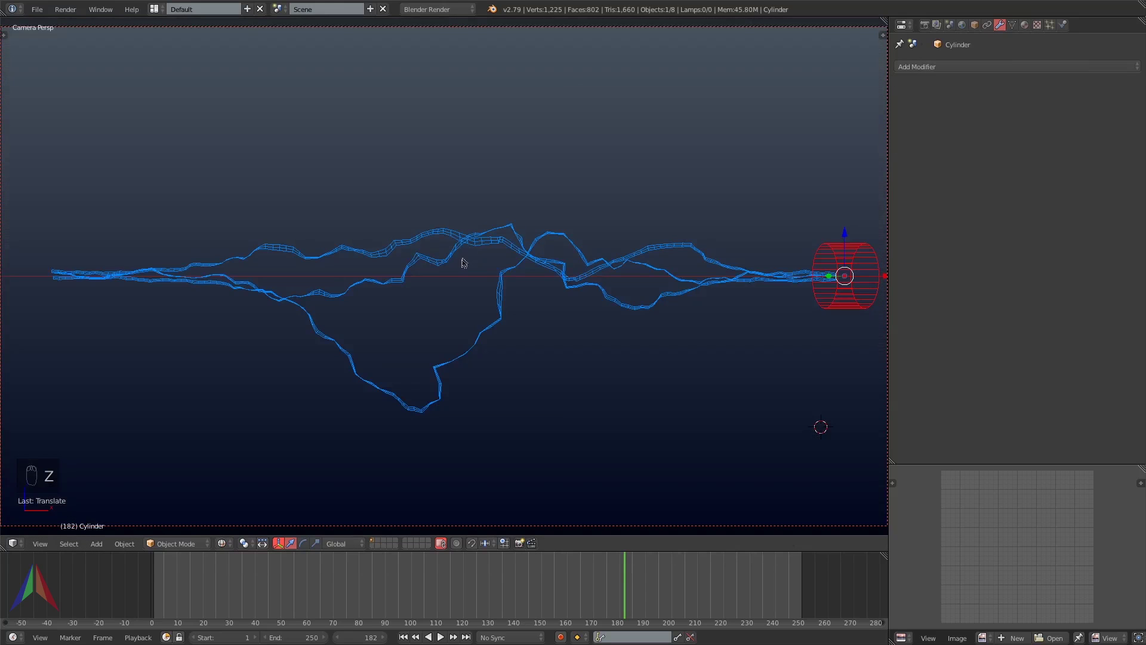
key(shift+c)
key(KP_0)
key(shift+a)
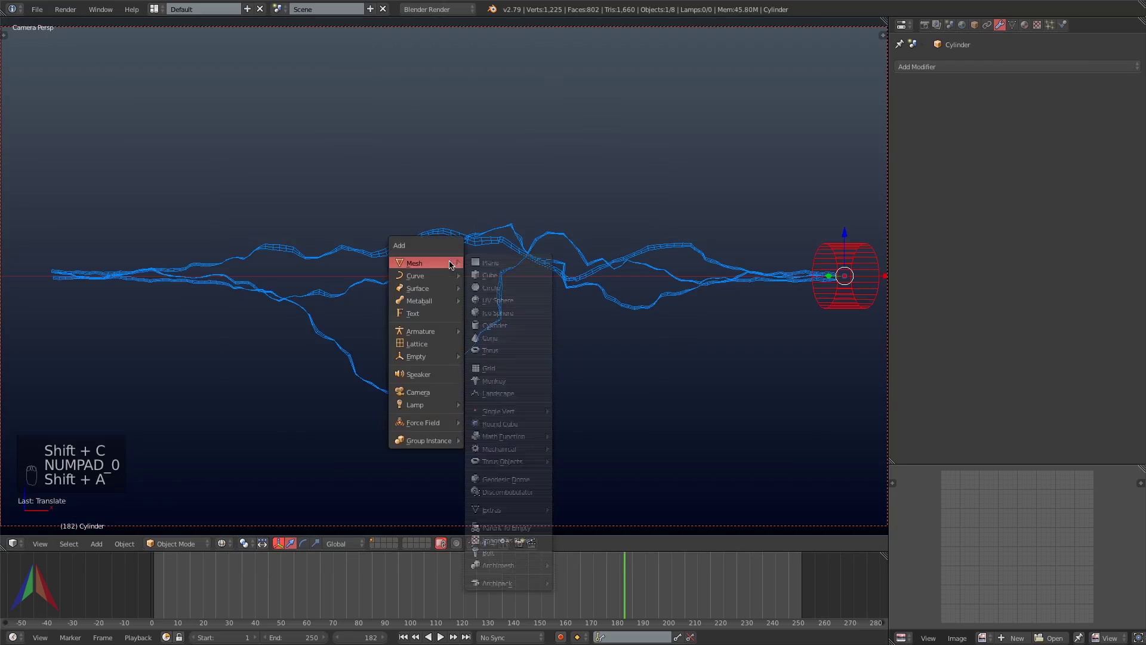
mouse_move(414, 406)
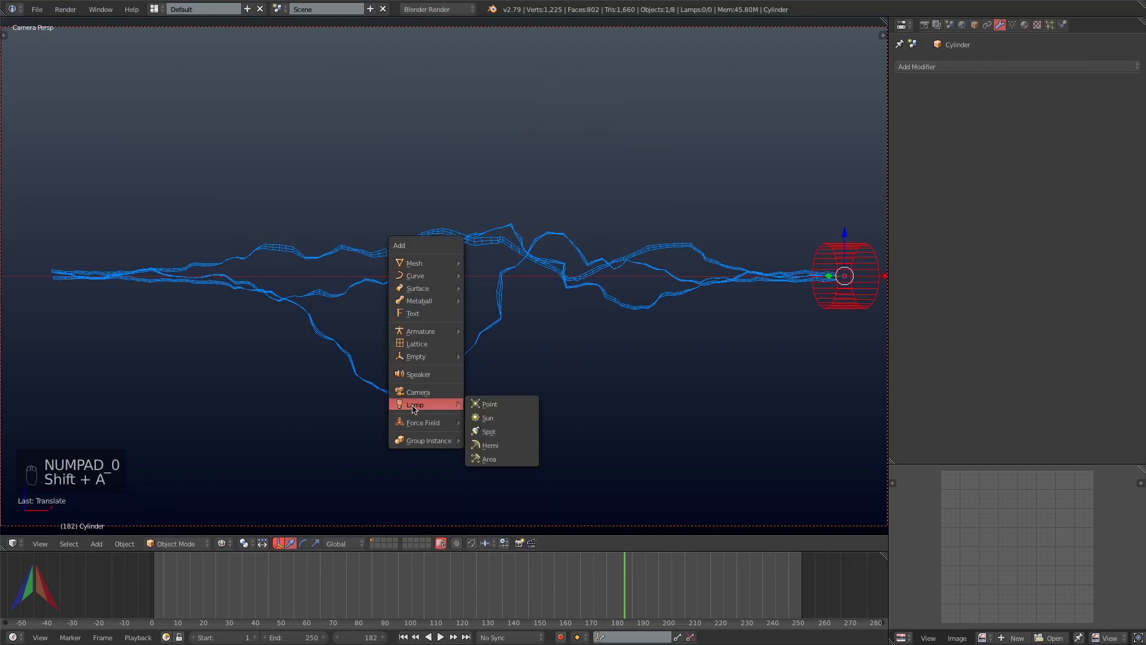
click(486, 405)
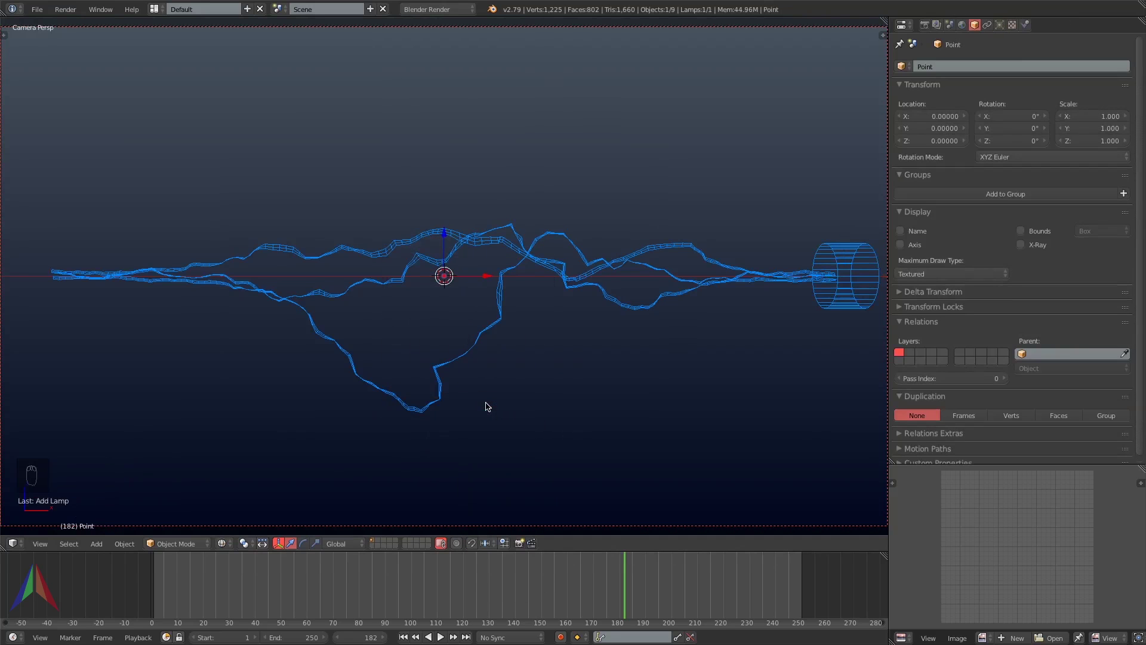
- Switch the render engine to Cycles, enable nodes on the point lamp, and keyframe its emission strength at 100
click(427, 9)
click(431, 52)
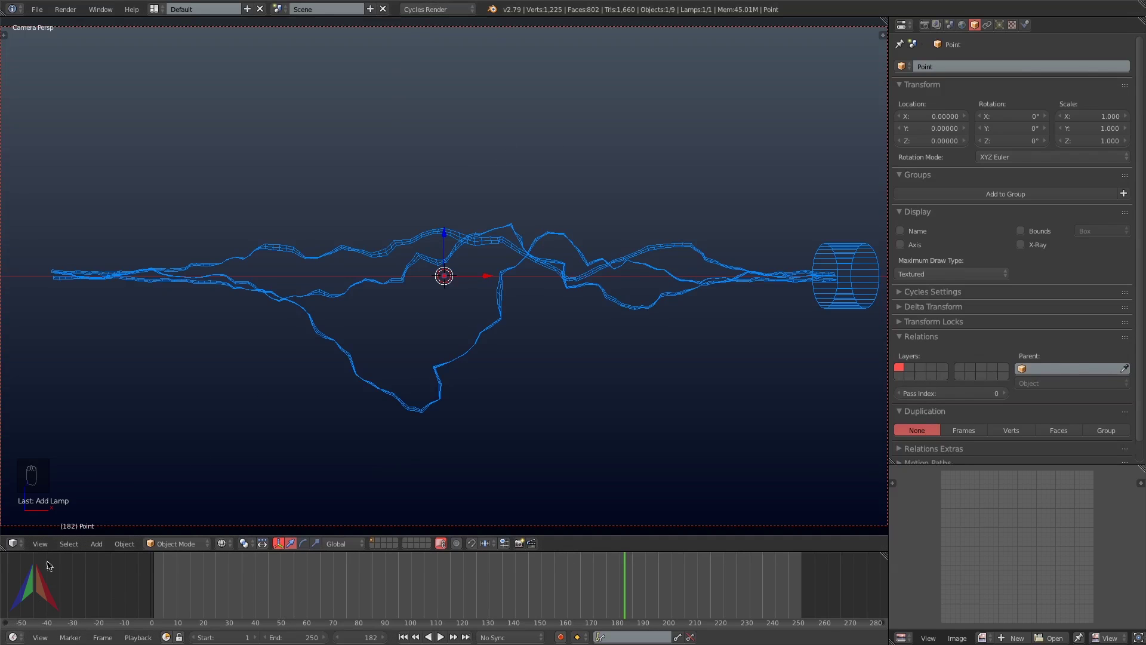
click(1000, 25)
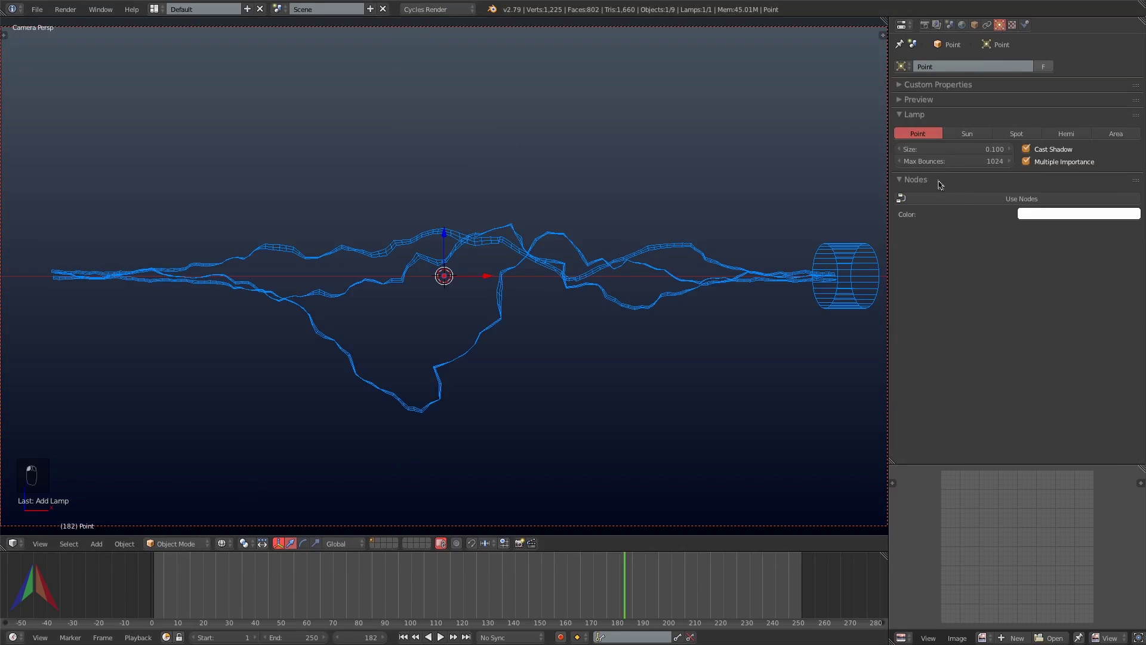
click(960, 197)
key(i)
key(shift+z)
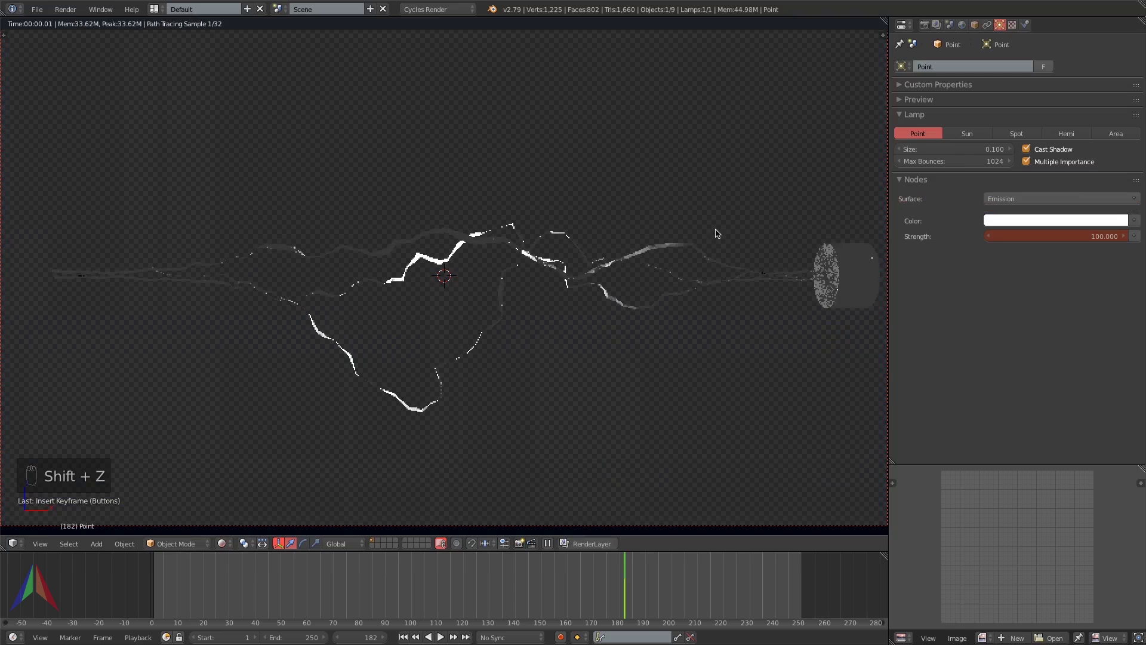
key(z)
key(z)
key(z)
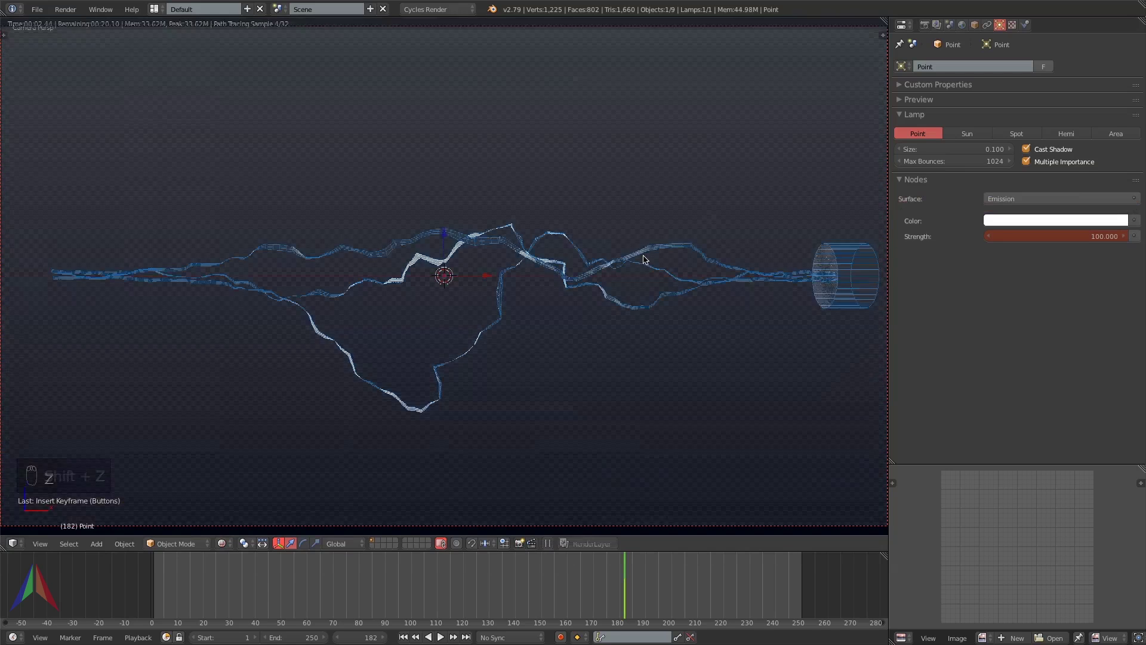
- Change the surface shader of the Plane.002 strip's material to Emission and preview the strips in rendered shading
right_click(682, 252)
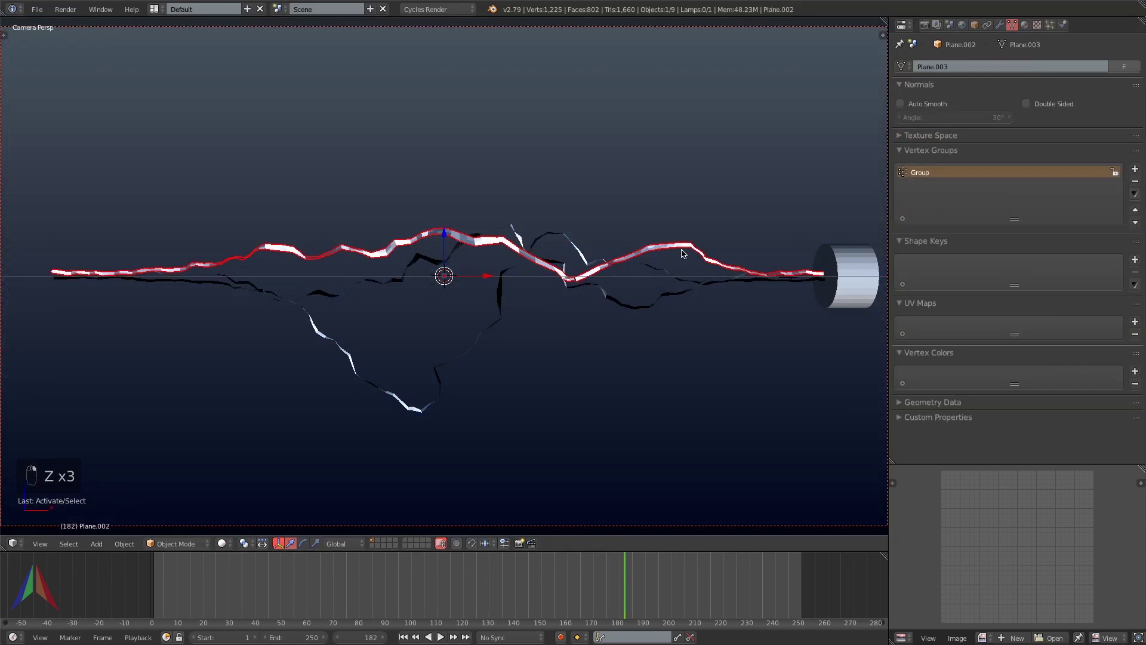
click(1025, 25)
click(1099, 259)
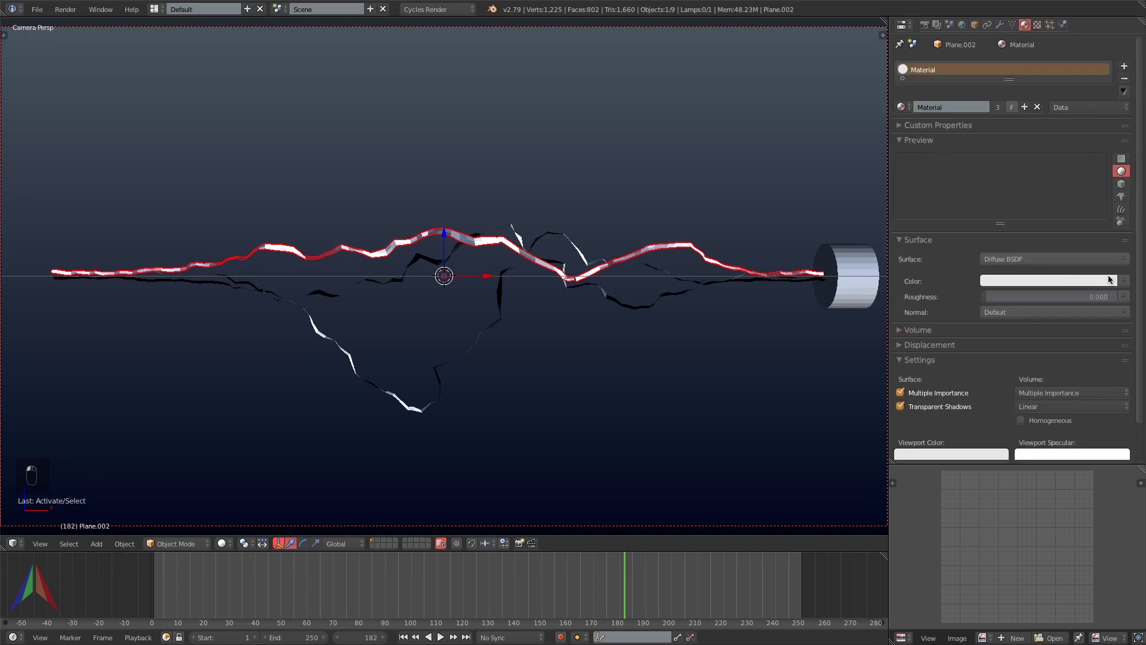
click(1114, 261)
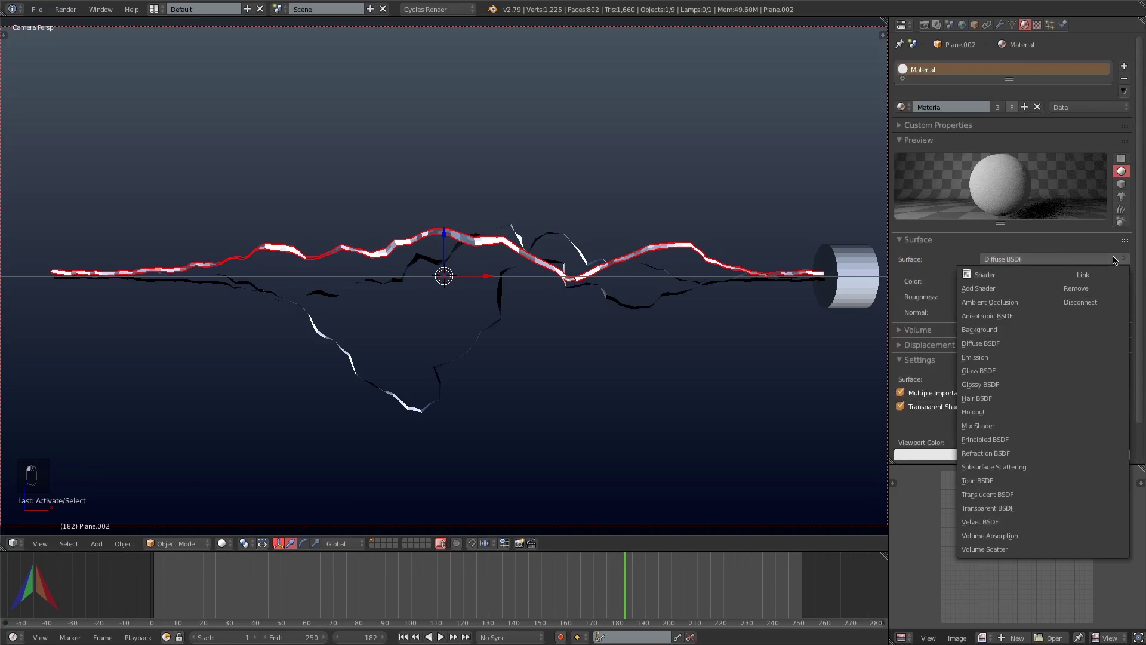
click(1000, 357)
key(shift+z)
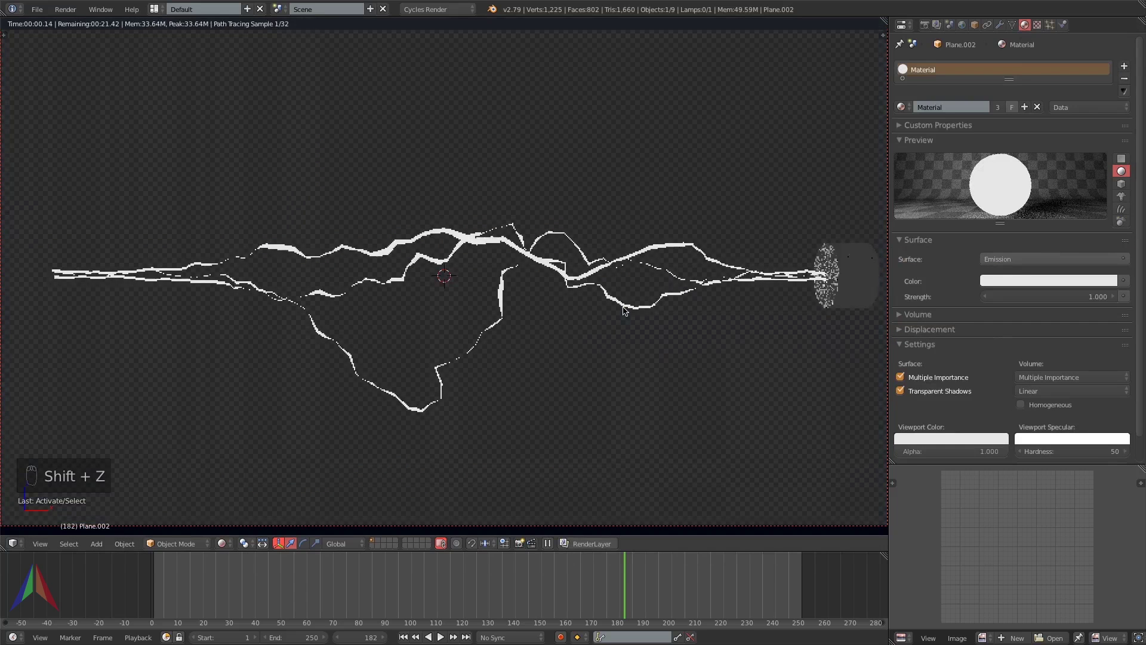
key(z)
key(z)
key(z)
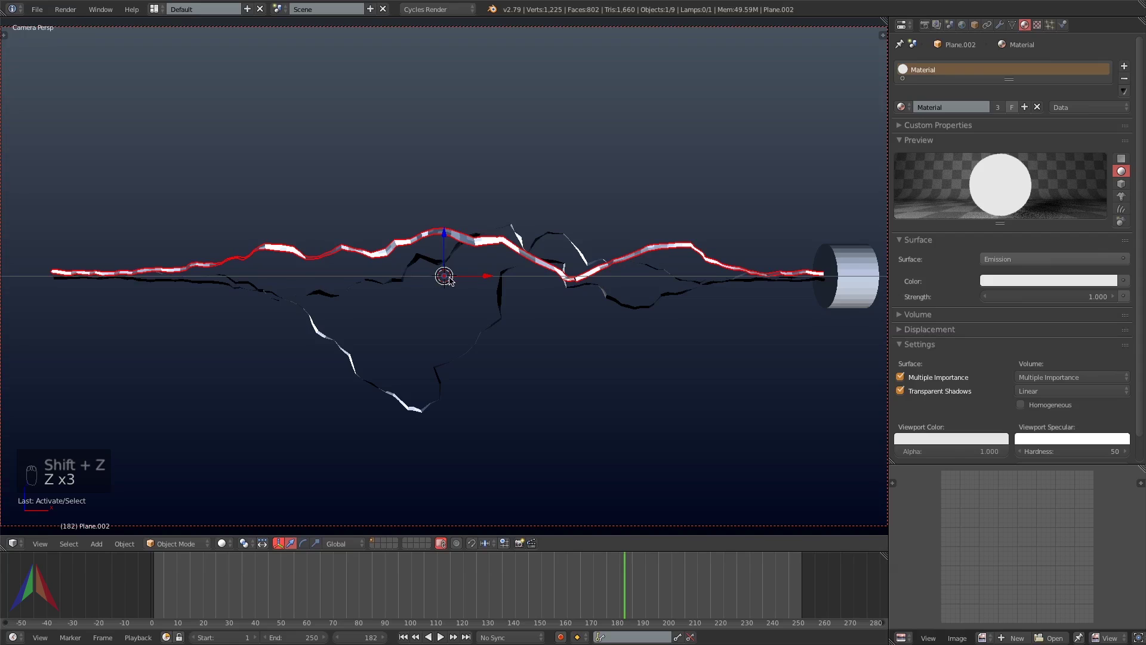
- Select the point lamp at the centre of the strips and set its emission strength to 300
right_click(448, 278)
key(g)
right_click(452, 169)
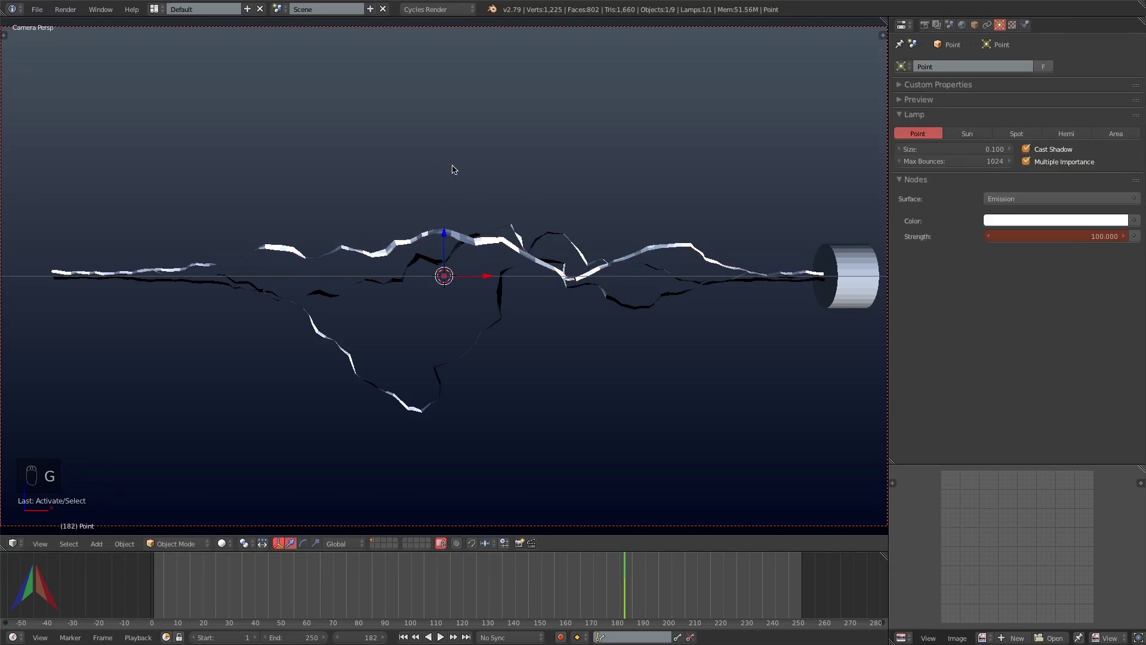
click(1088, 237)
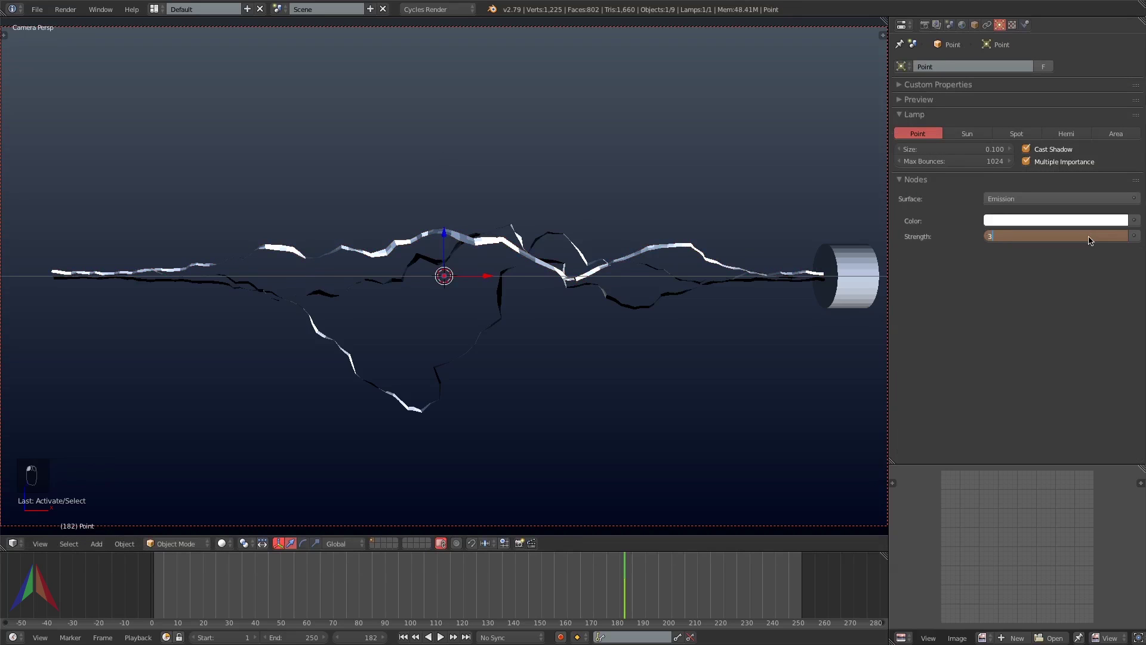
text(3)
key(Return)
click(1074, 237)
text(300)
key(Return)
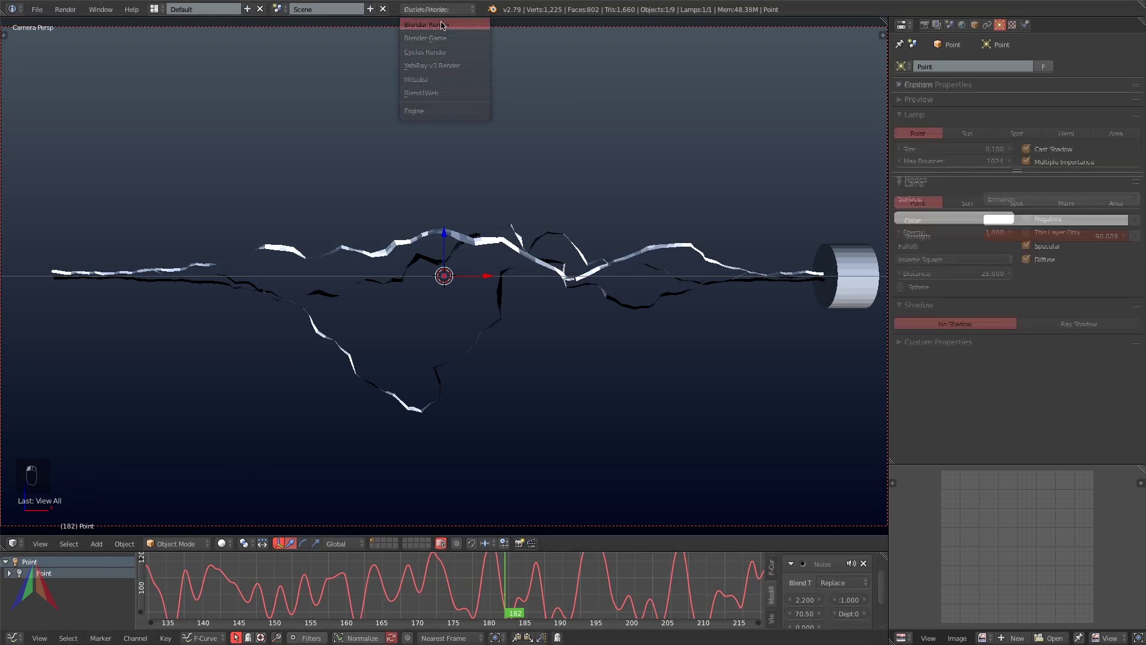
- Switch the render engine to Blender Render, use textured viewport shading, and play the animation
click(430, 21)
key(alt+z)
key(alt+a)
key(alt+a)
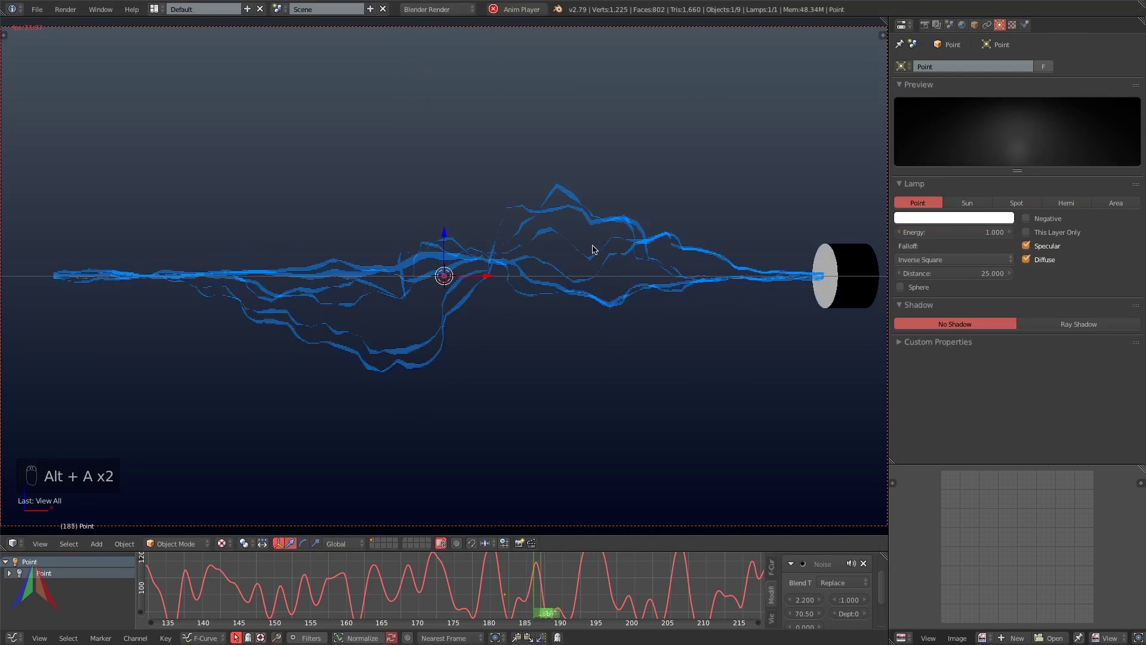
key(alt+a)
- Insert a keyframe on the point lamp's energy of 1.000 and play back the animation
right_click(958, 234)
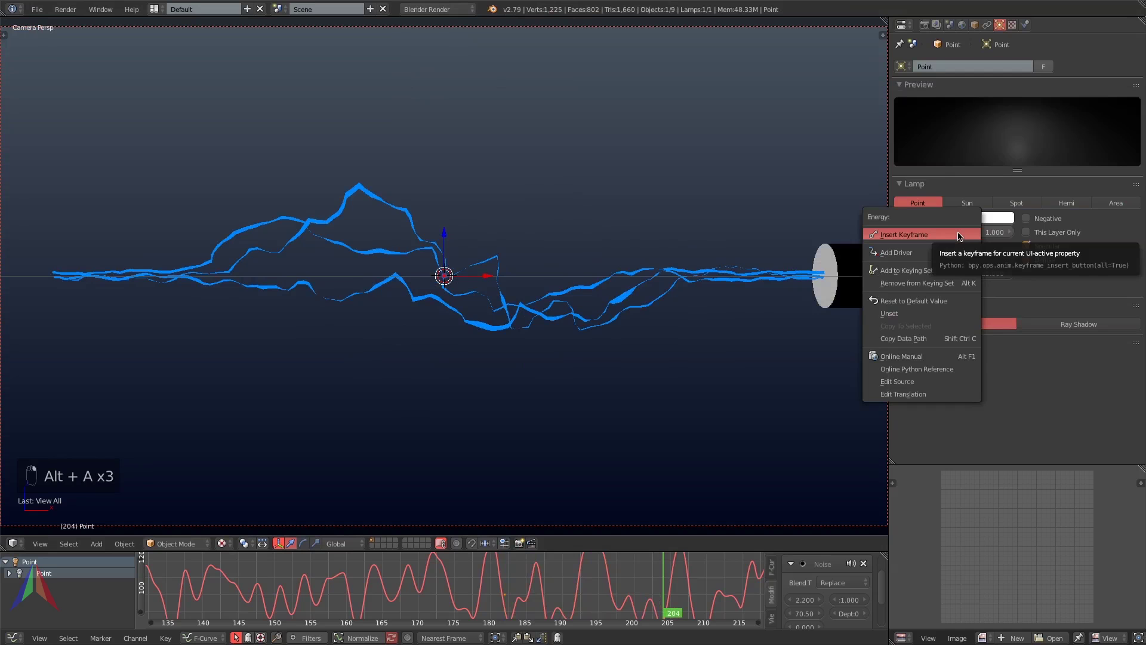
click(958, 235)
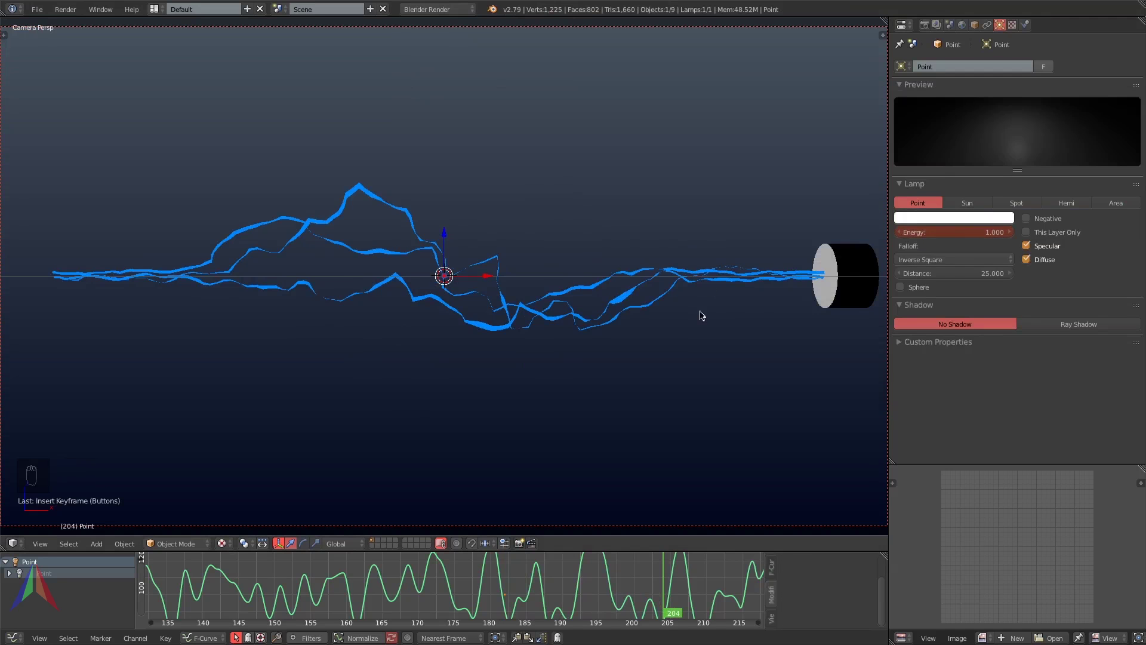
key(alt+a)
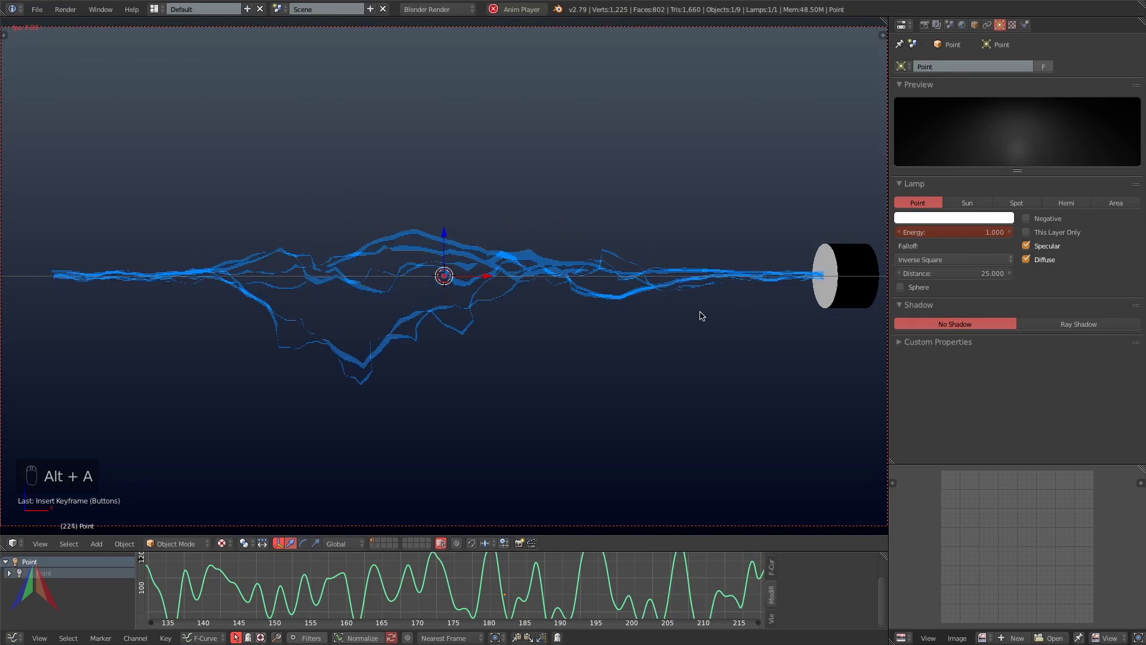
key(alt+a)
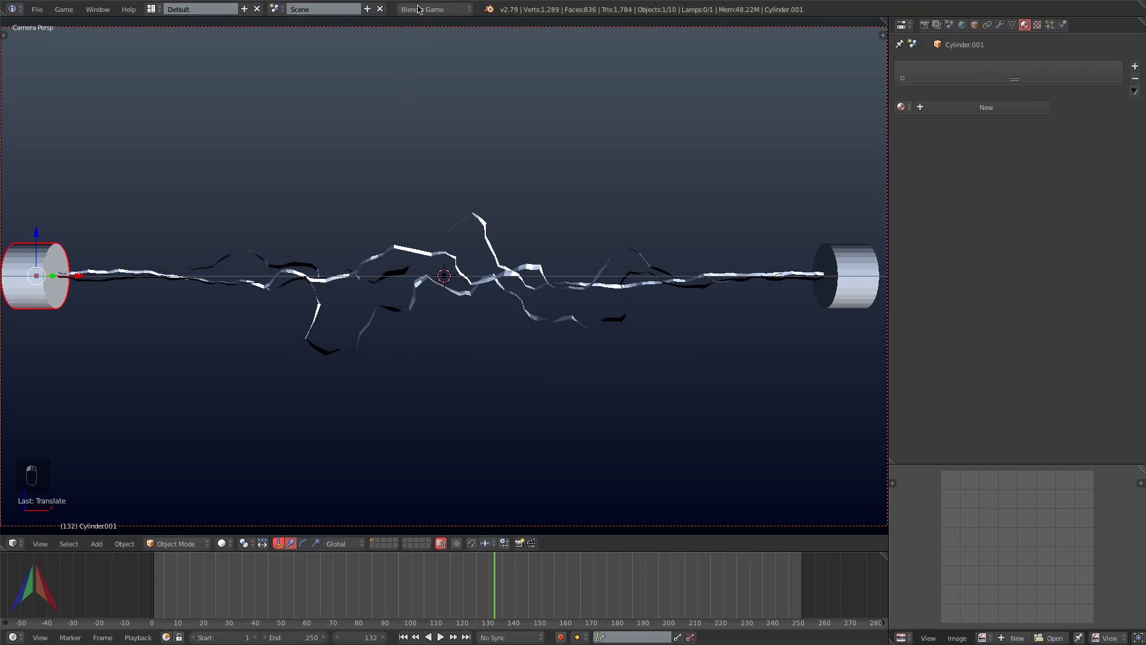
- Set the engine to Blender Render with textured viewport shading and add a plane placed below the strips
click(437, 9)
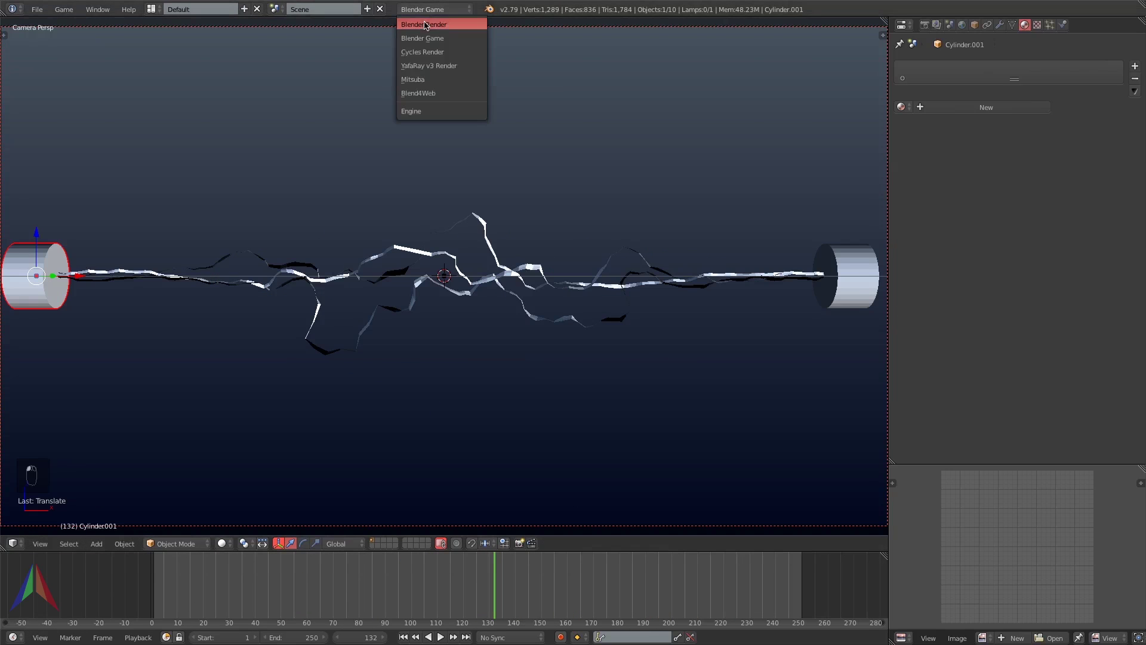
key(alt+z)
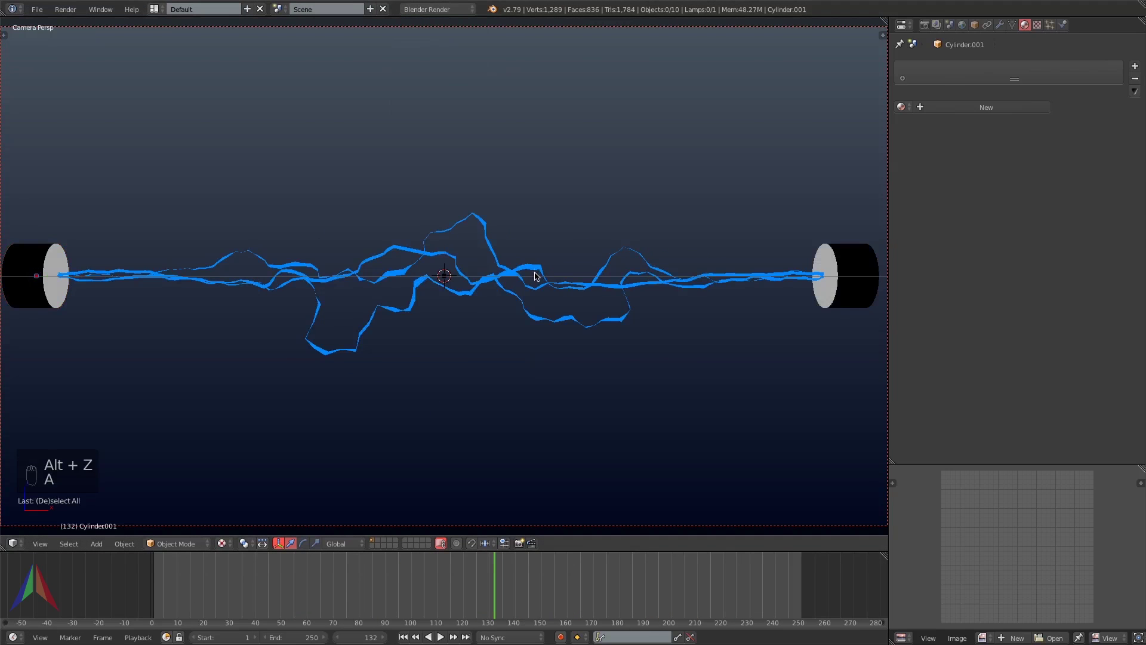
key(shift+a)
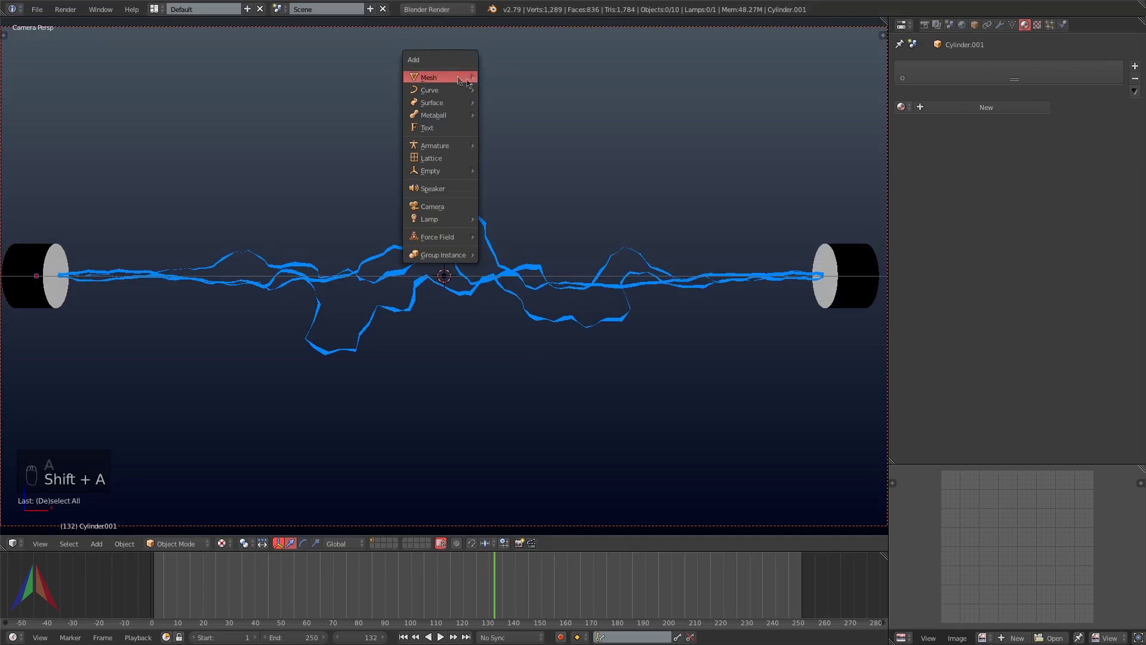
click(494, 78)
key(g)
key(z)
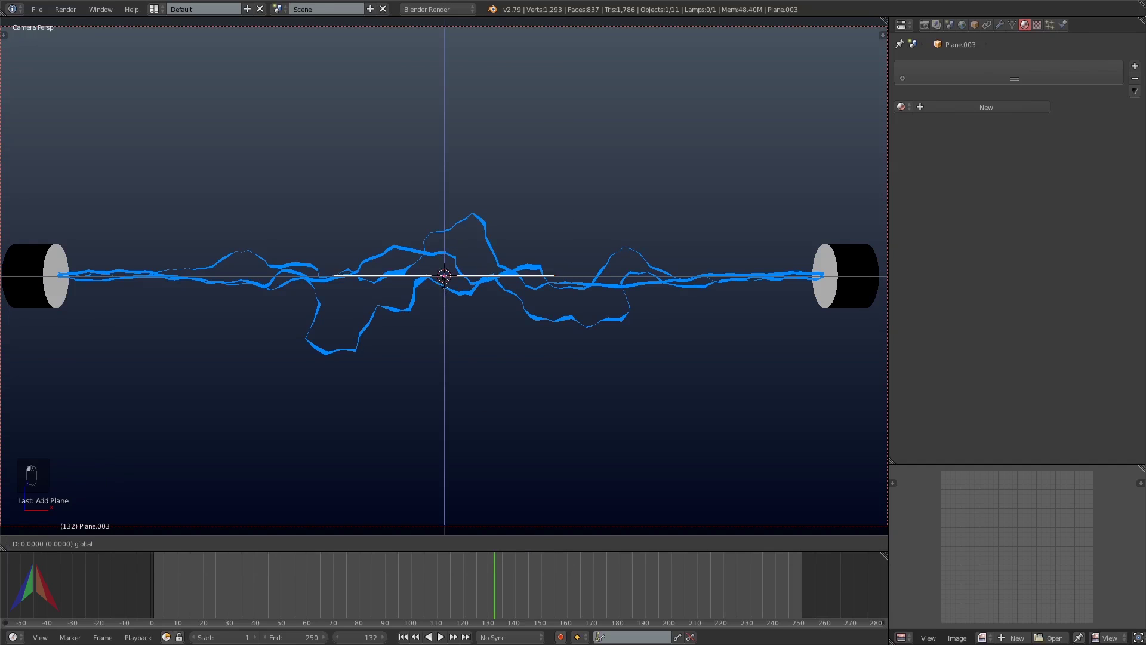
click(449, 484)
- Scale the new plane up into a wide floor and adjust its height along the Z axis
key(s)
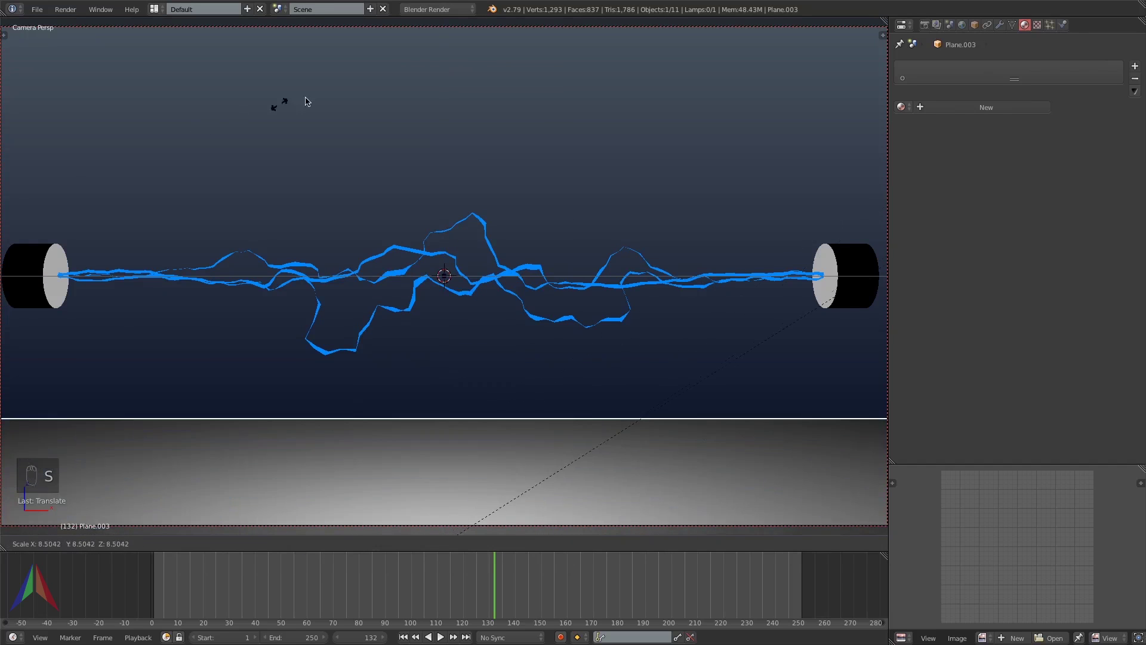
click(493, 368)
key(g)
key(z)
click(418, 466)
- Move the floor plane about 5.26 units along the Y axis away from the camera, enlarge it, and return to the camera view
middle_drag(383, 376, 438, 452)
key(g)
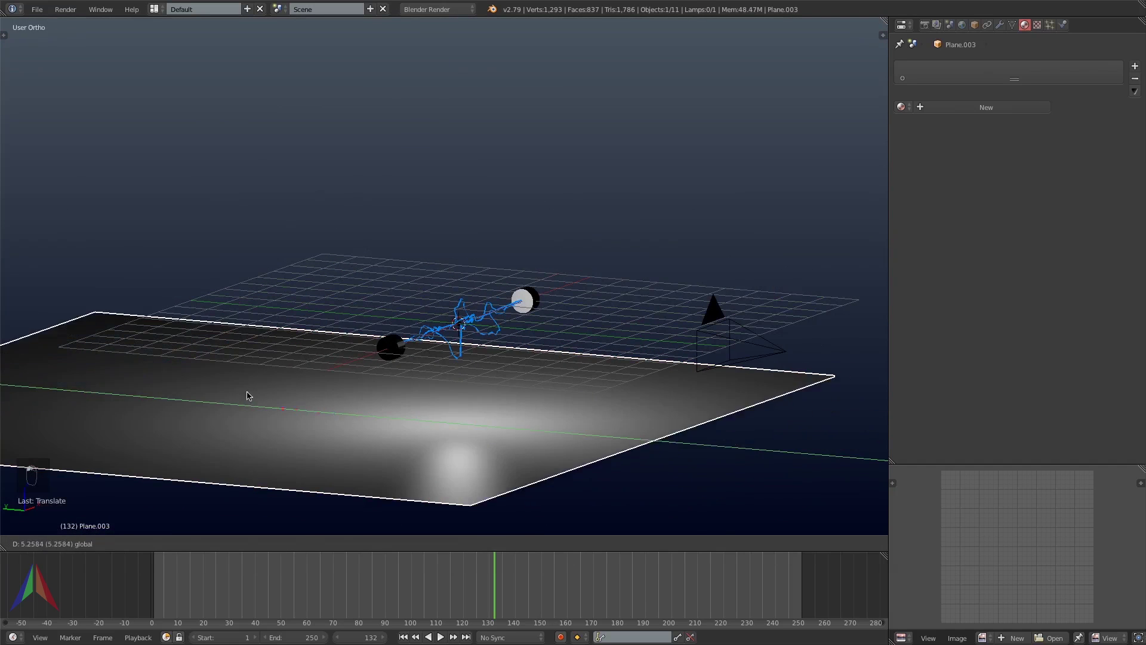
click(248, 397)
key(s)
click(629, 296)
key(KP_0)
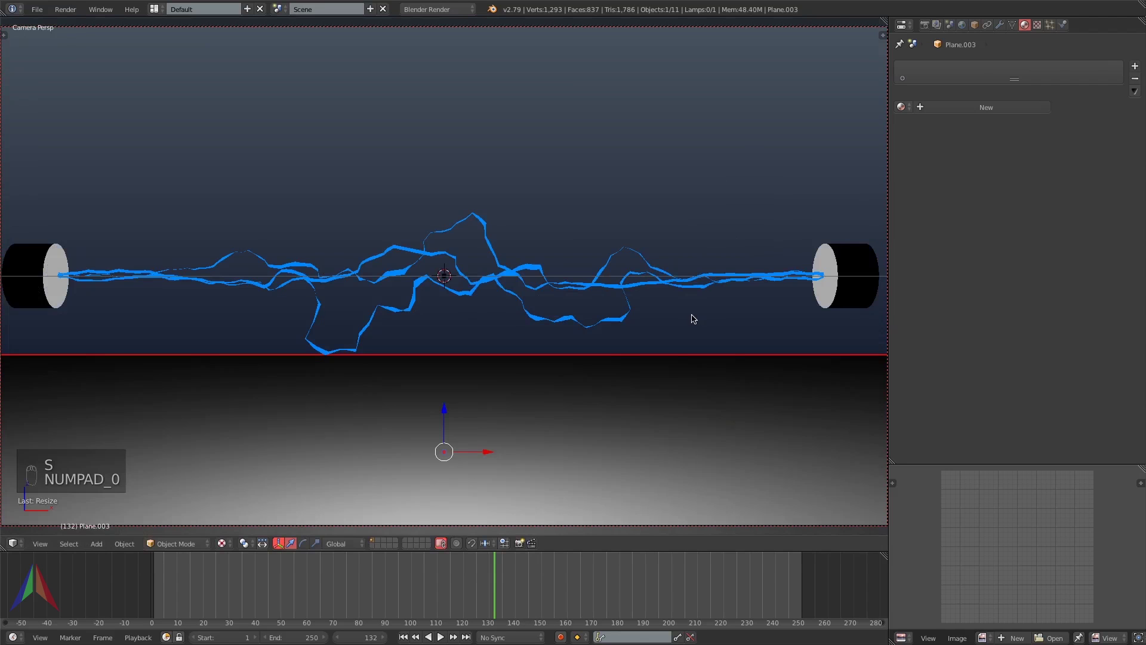
- Set the world's horizon color to black
click(963, 25)
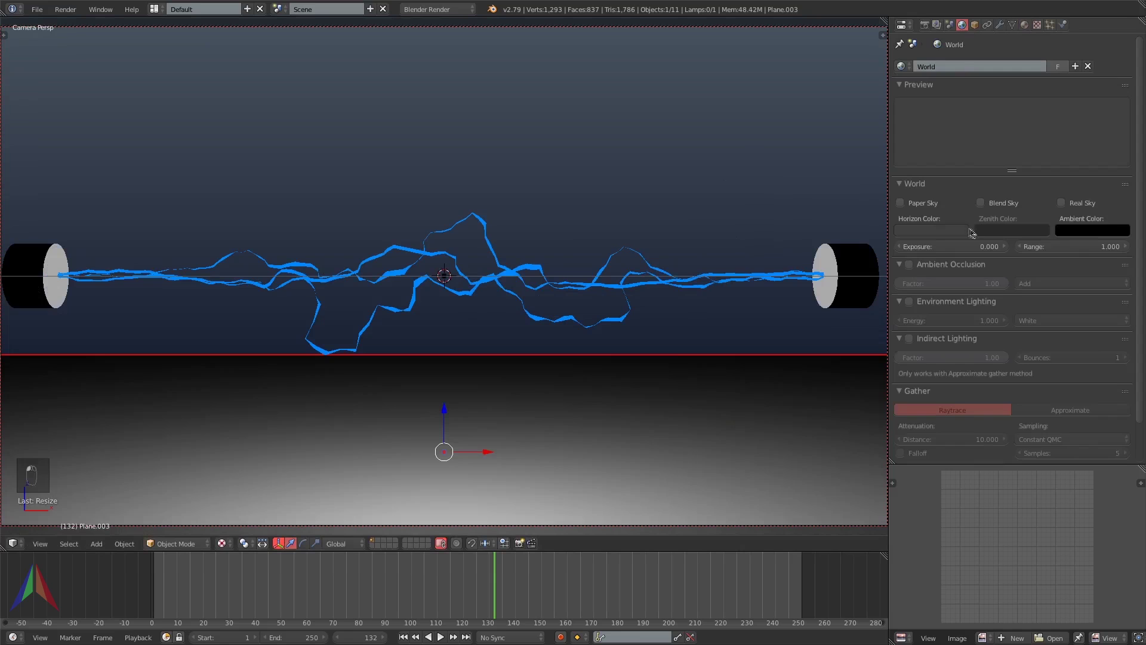
click(932, 230)
drag(1000, 149, 699, 307)
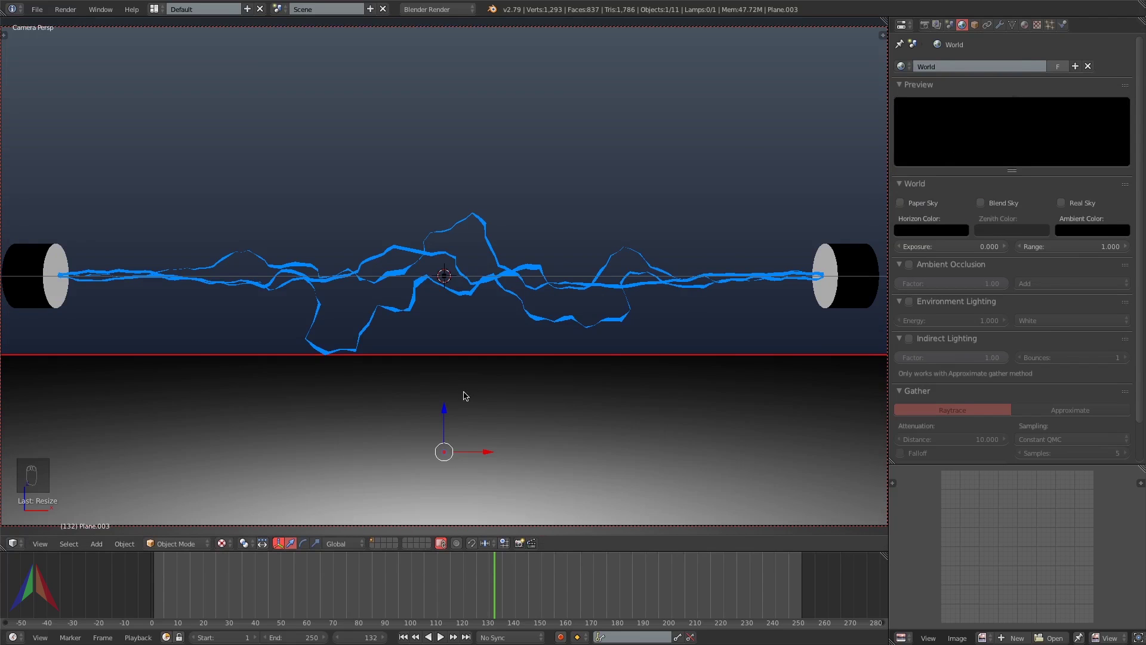
- Add a second point lamp, raise it along the Z axis above the strips, and open its lamp settings
key(shift+a)
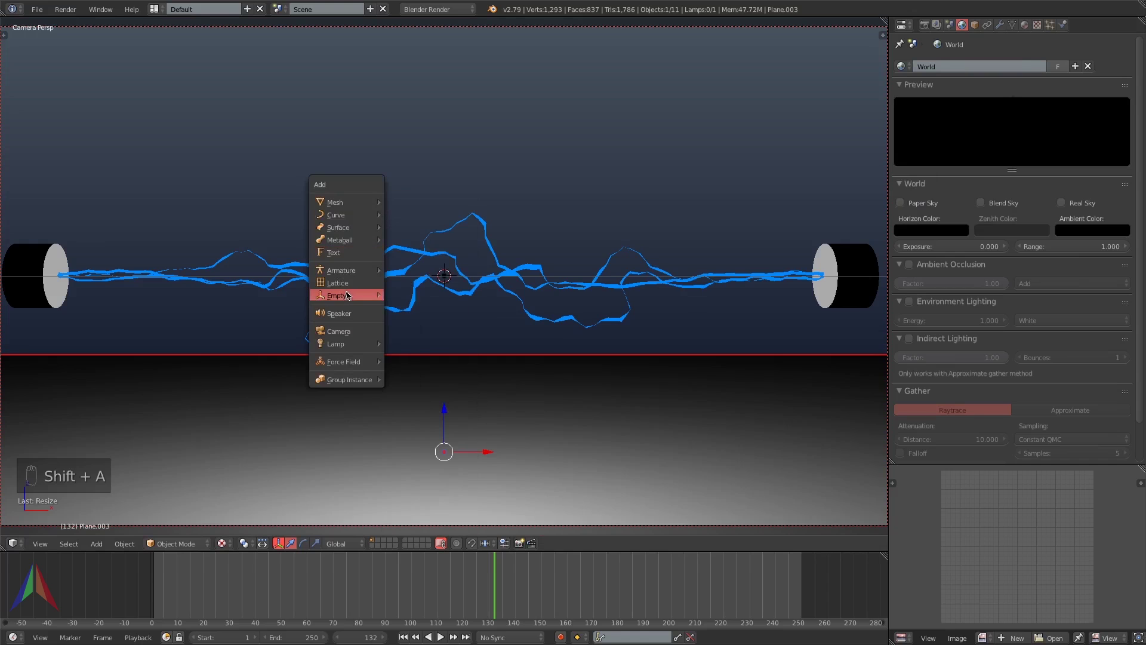
mouse_move(359, 344)
click(422, 345)
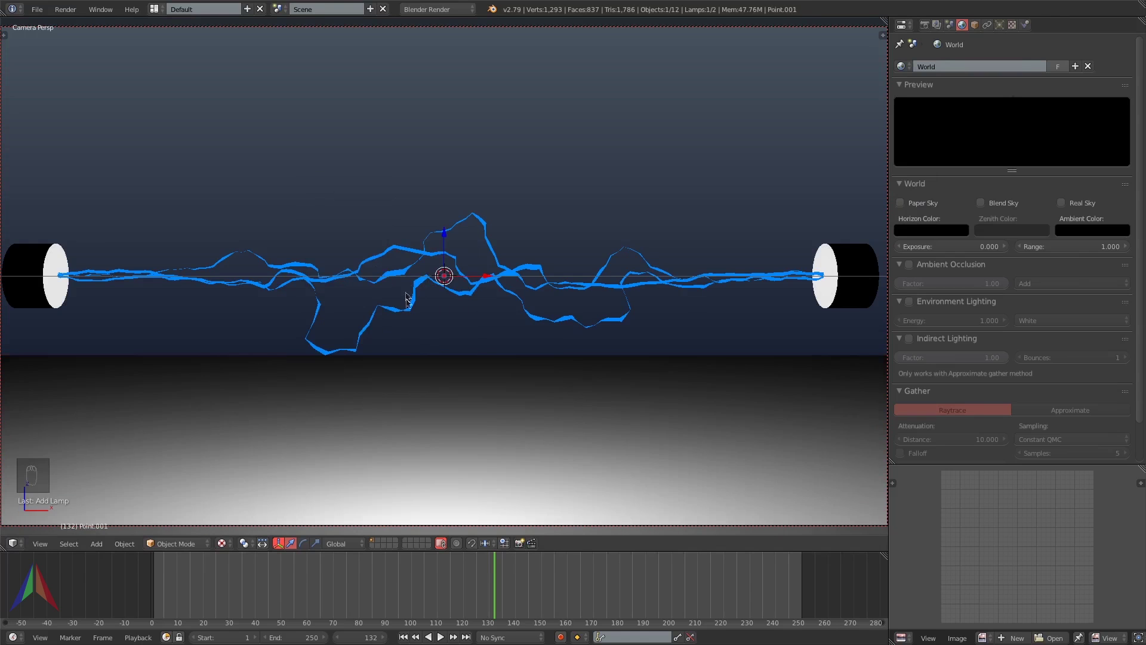
key(g)
key(z)
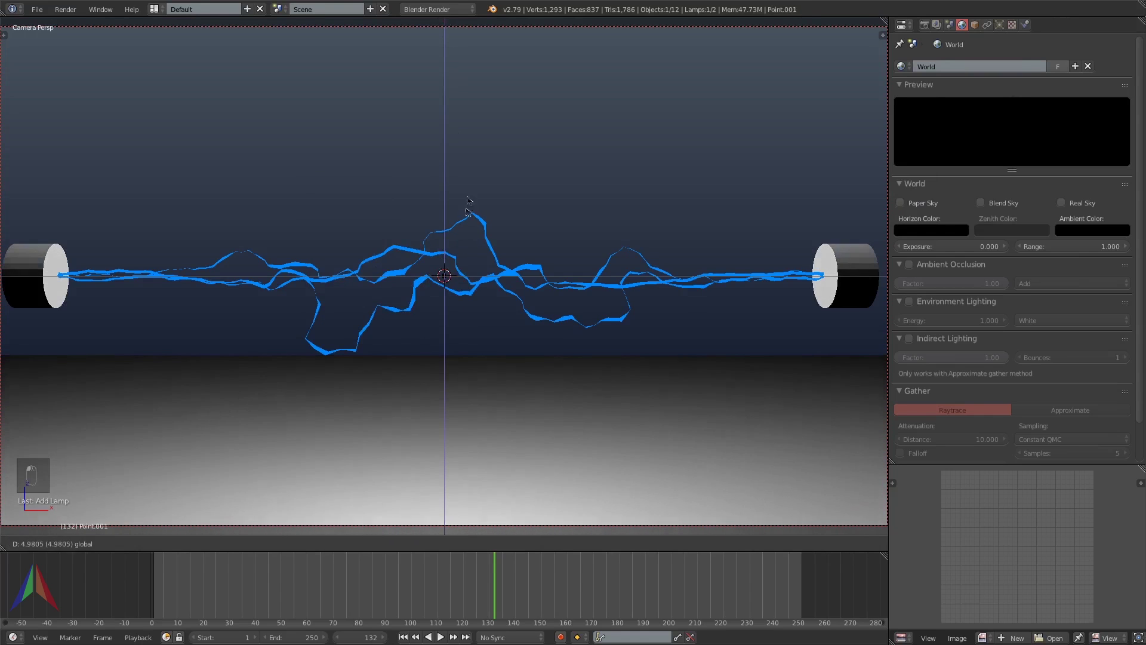
click(666, 221)
click(1001, 25)
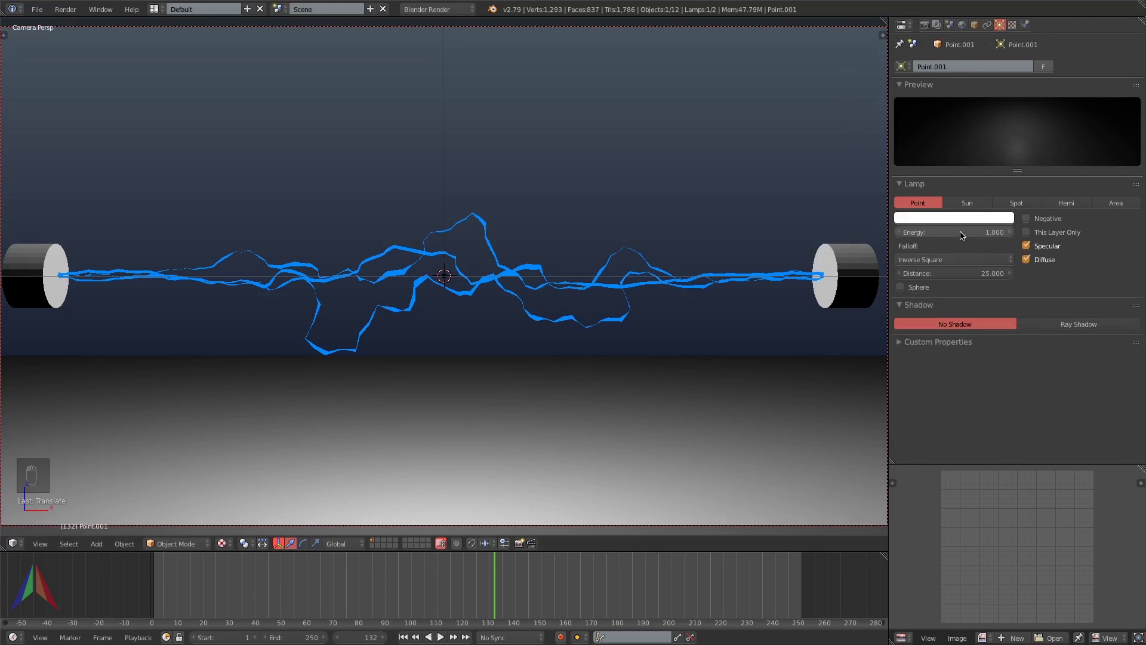
- Set the second point lamp's energy to 0.5
key(Return)
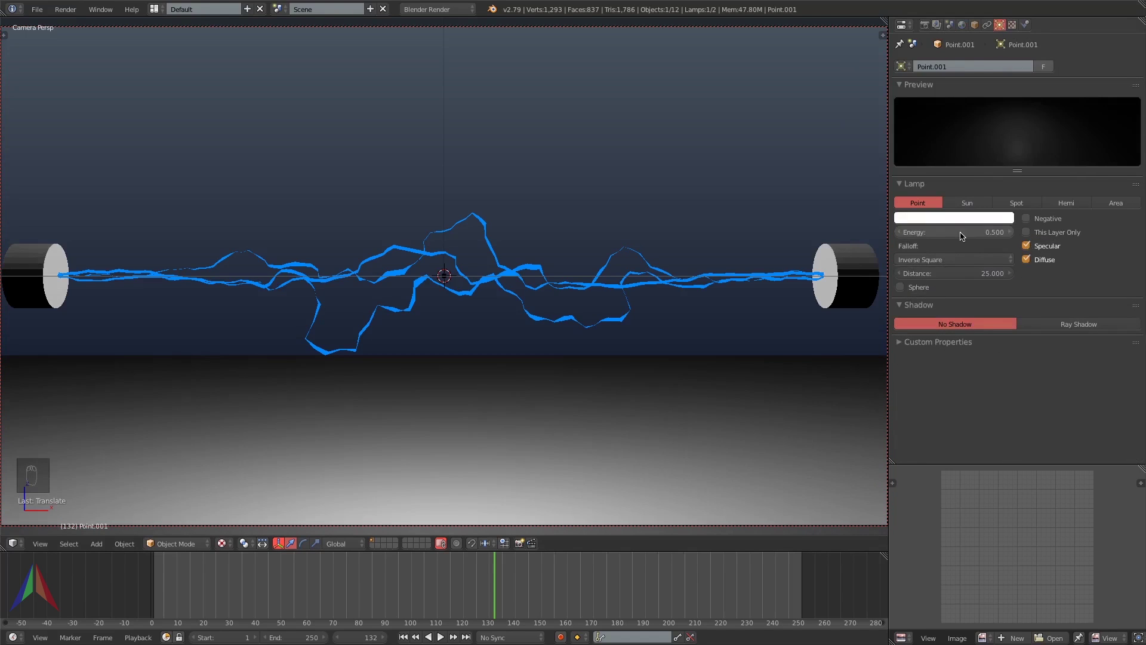
click(961, 234)
key(Return)
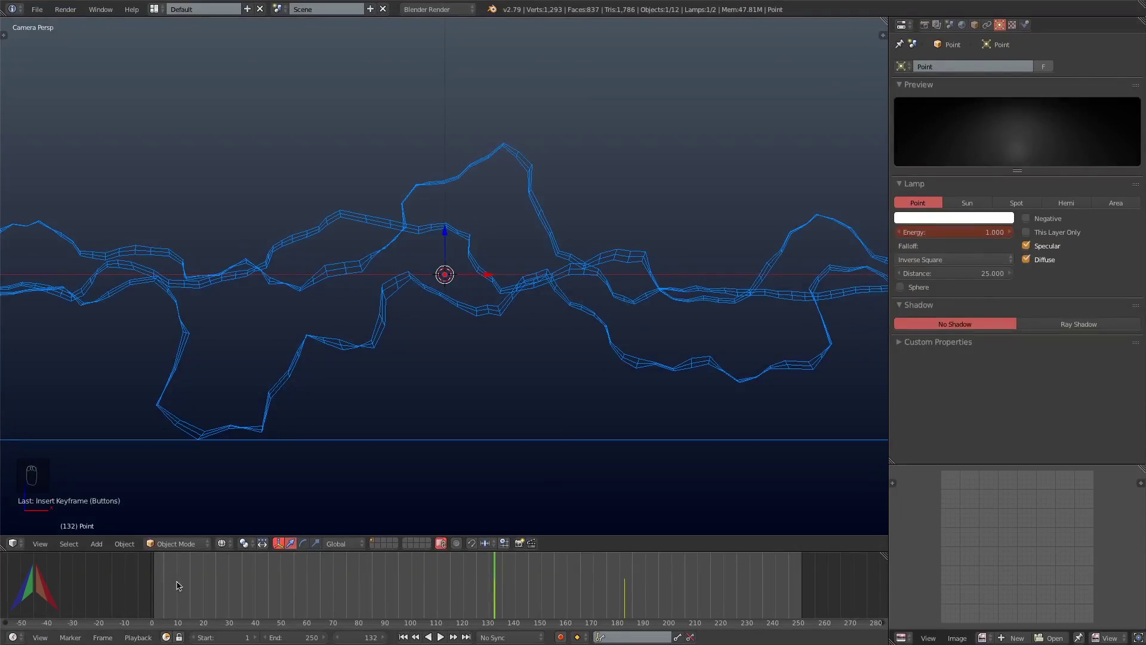
- Replace the timeline with the Graph Editor and examine the first lamp's noisy animation curve
key(ctrl+space)
click(13, 637)
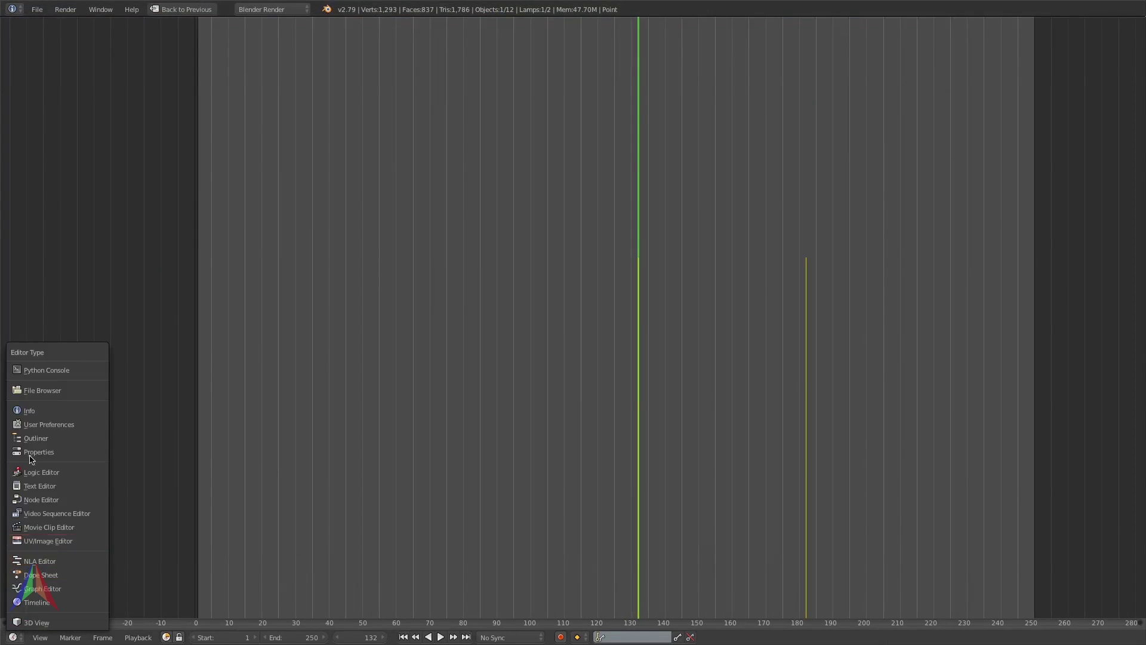
click(41, 588)
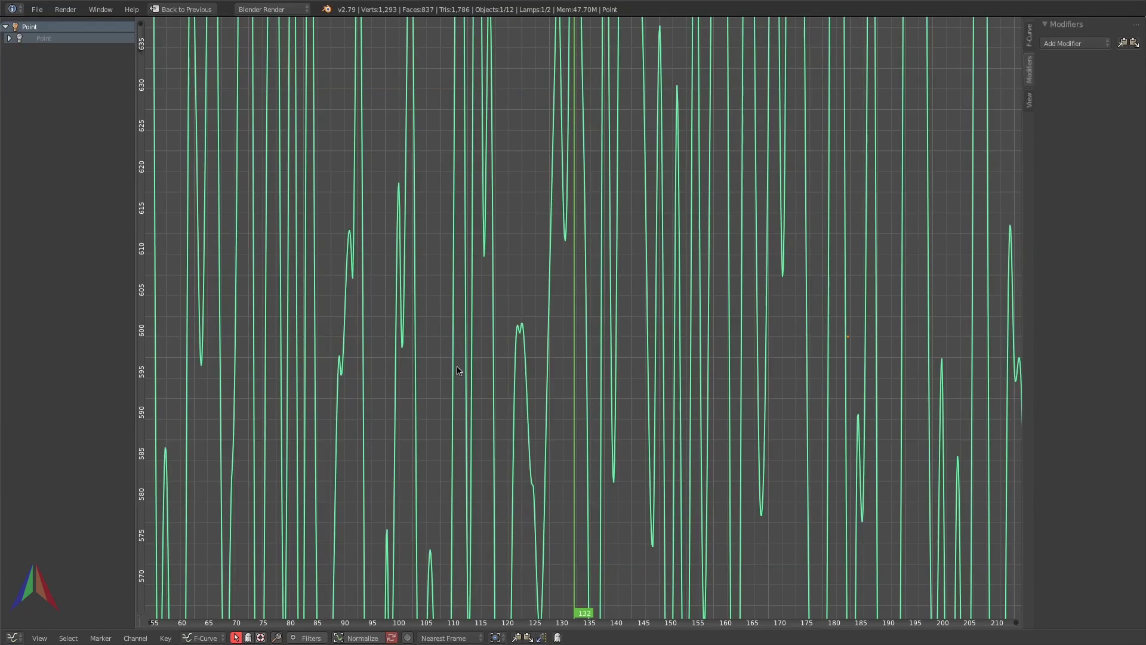
scroll(486, 346, down, 8)
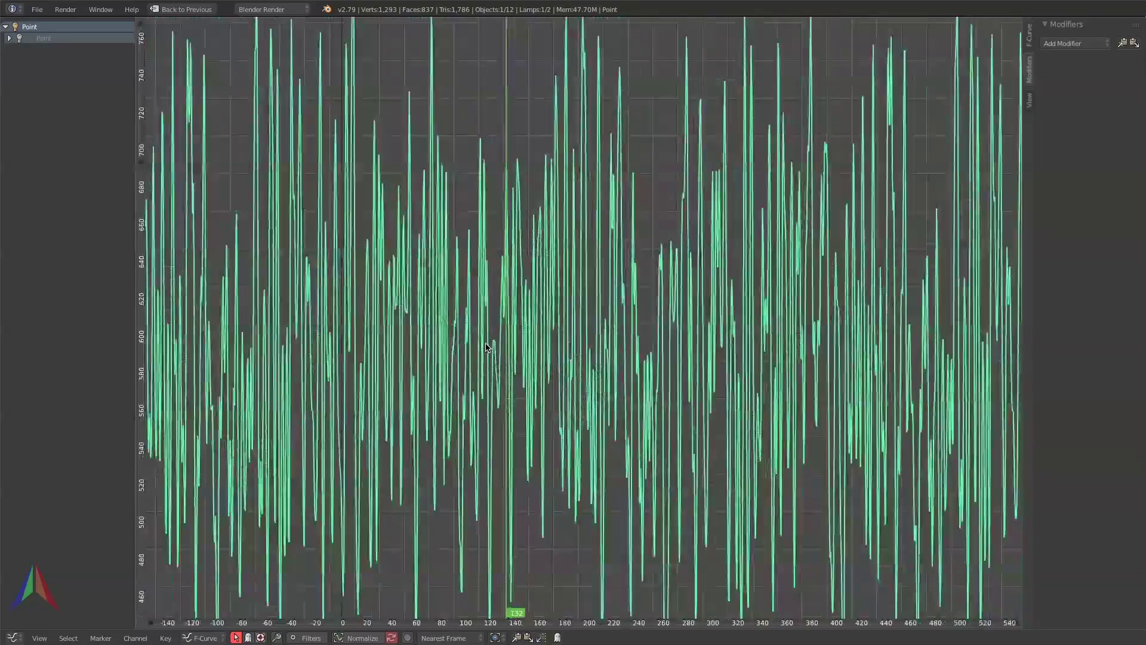
key(shift+space)
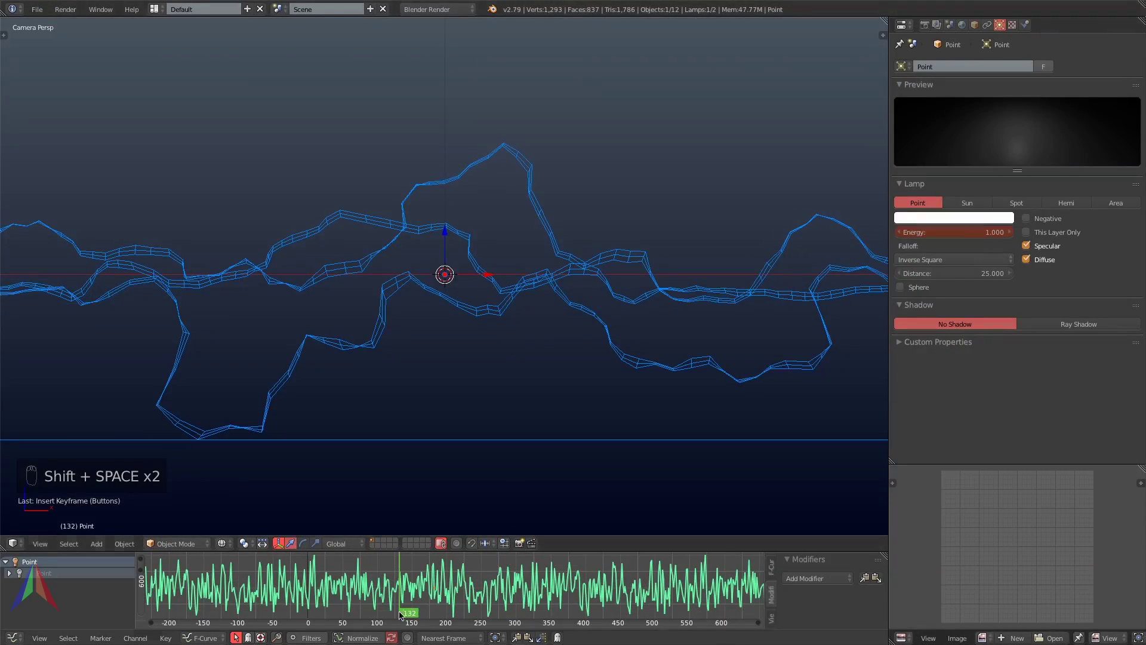
- In textured shading, scrub to frame 282 and expand the first lamp's animation channels
key(alt+z)
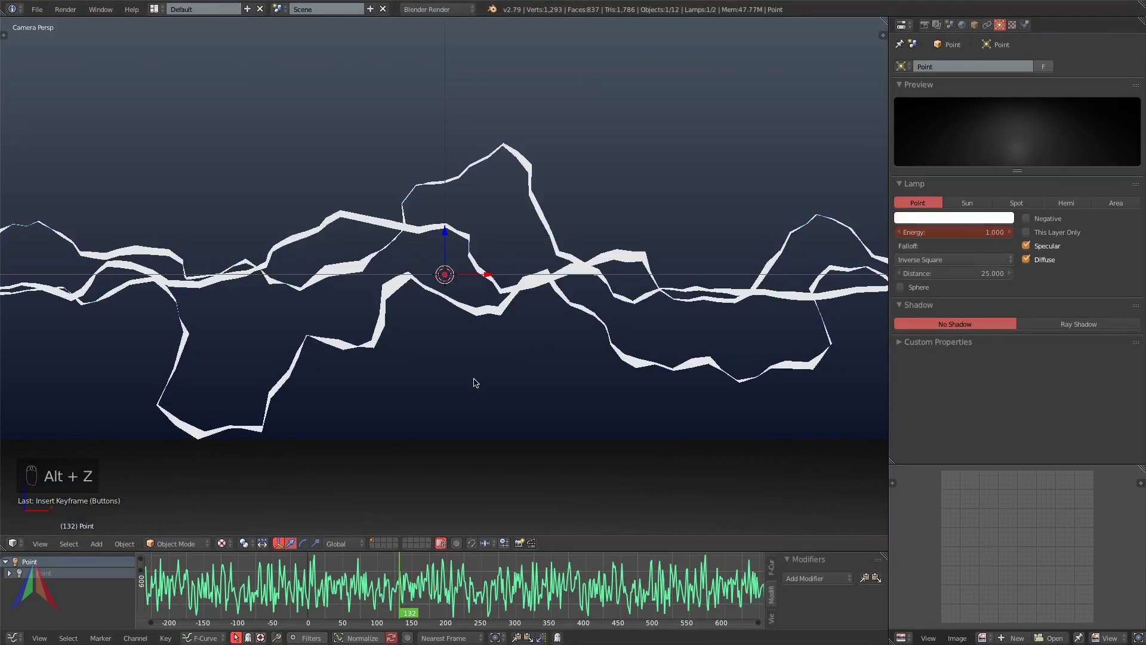
drag(585, 599, 504, 590)
click(36, 574)
click(9, 573)
click(14, 596)
click(57, 608)
key(BackSpace)
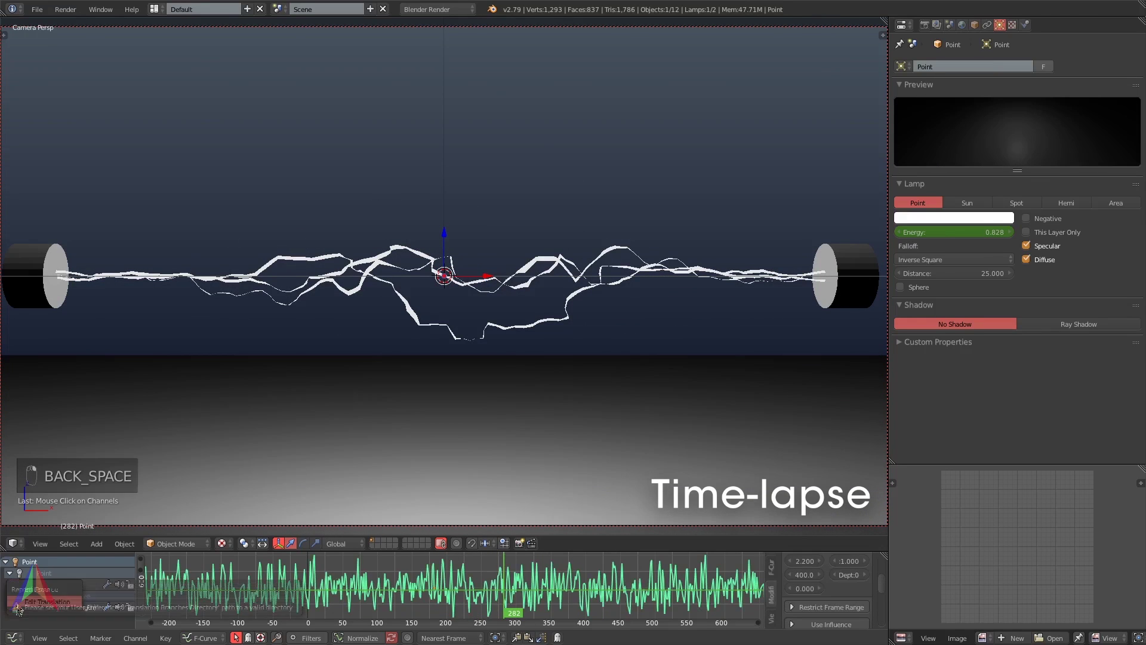
- In Cycles Render, delete the keyframes on the first lamp's emission strength, and switch the render engine to Blender Game
click(12, 638)
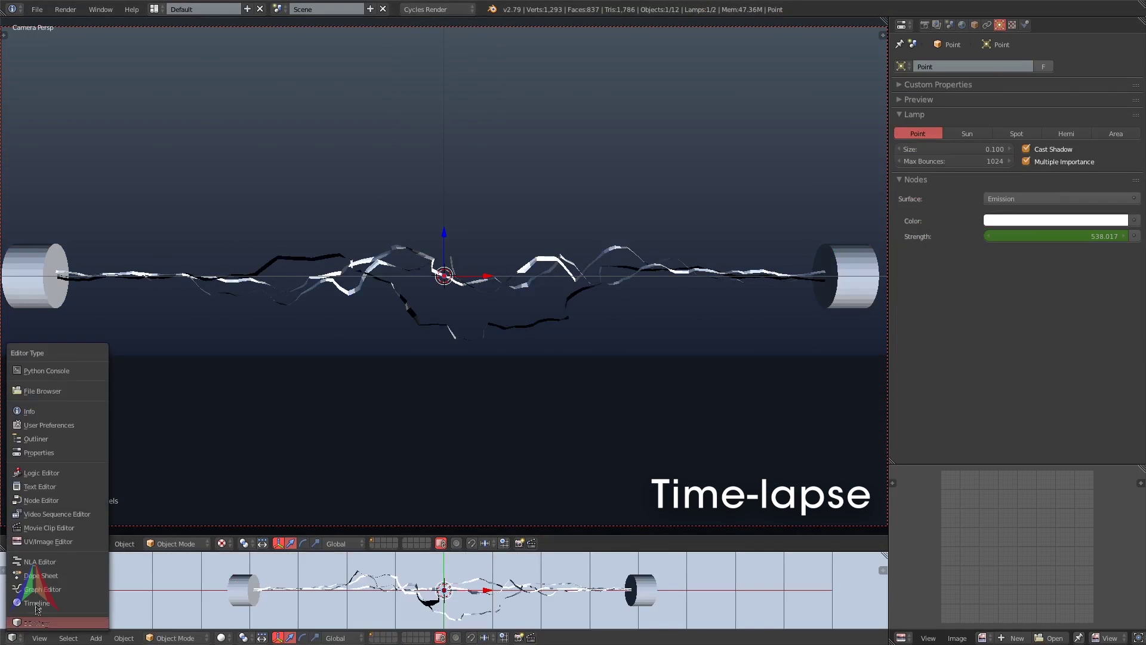
click(36, 540)
right_click(1057, 236)
click(1023, 230)
click(438, 9)
click(443, 38)
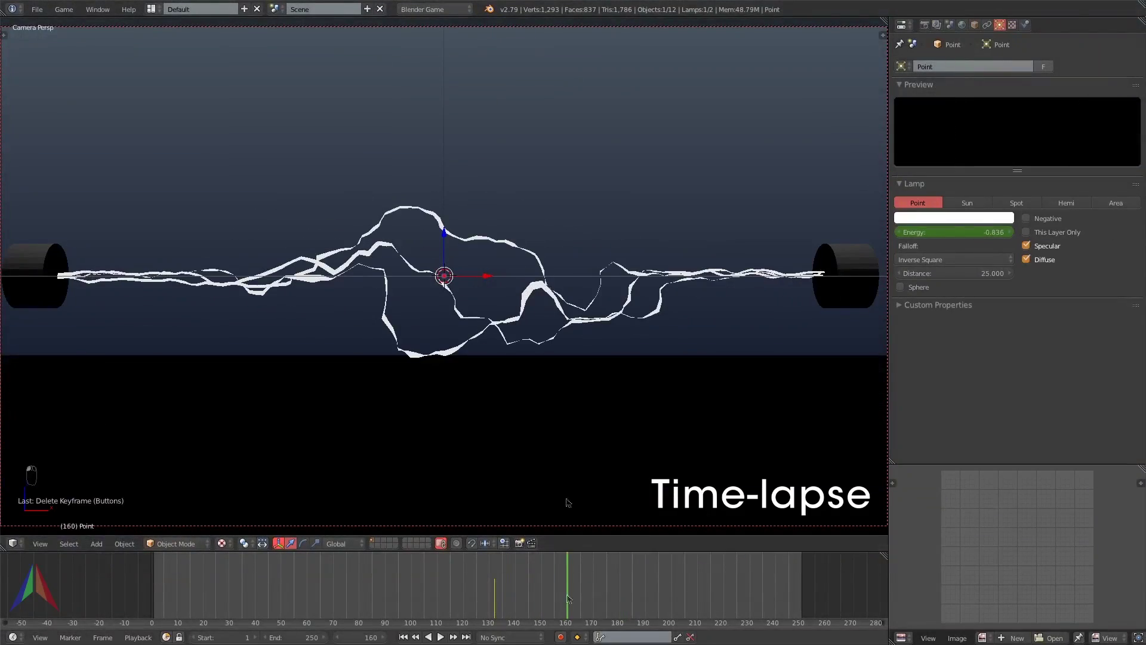
- Show the first lamp's energy curve in the Graph Editor and fit it to the view
click(12, 637)
click(36, 600)
key(Home)
scroll(488, 602, up, 6)
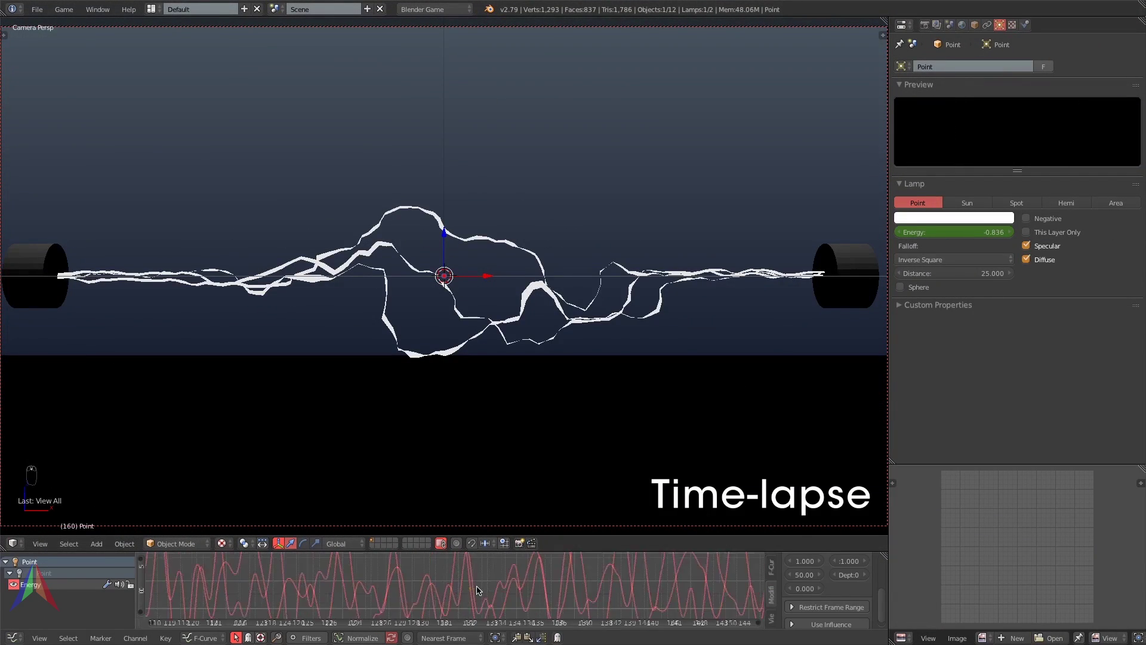
- Try a strength of 5 for the energy curve's noise modifier and play the animation to check the flicker
double_click(804, 575)
key(alt+a)
key(alt+a)
text(5)
key(Return)
key(alt+a)
key(alt+a)
key(alt+a)
key(alt+a)
- Set the strength of the energy curve's noise modifier to 4
double_click(805, 575)
text(4)
key(Return)
- Set the first lamp's distance to 15 with Sphere enabled, and play the animation from the camera view
key(KP_0)
double_click(954, 272)
text(15)
key(Return)
click(900, 287)
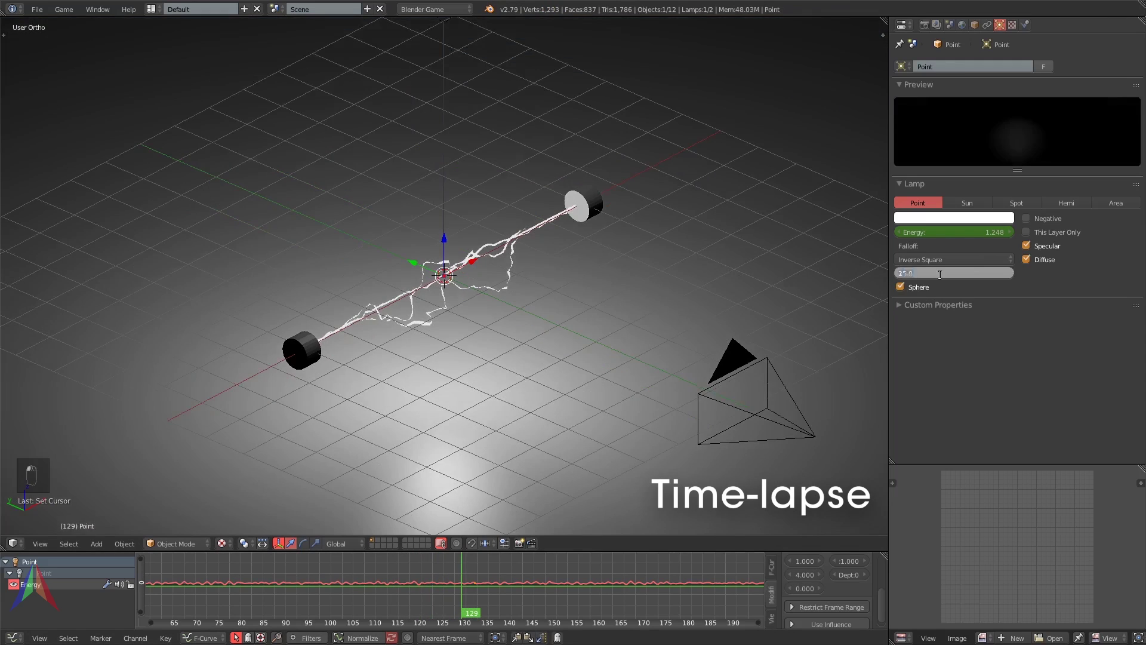
key(KP_0)
key(alt+a)
key(alt+a)
- Switch the render engine to Blender Render and preview the camera view in rendered shading
key(shift+z)
key(shift+z)
click(434, 9)
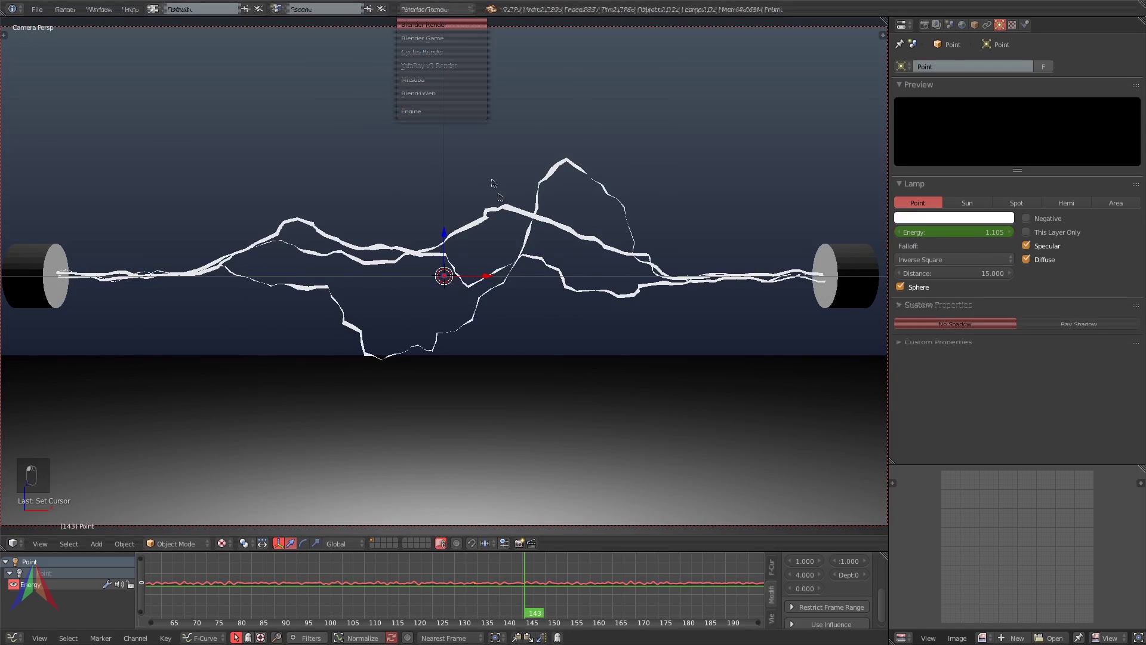
click(426, 22)
key(shift+z)
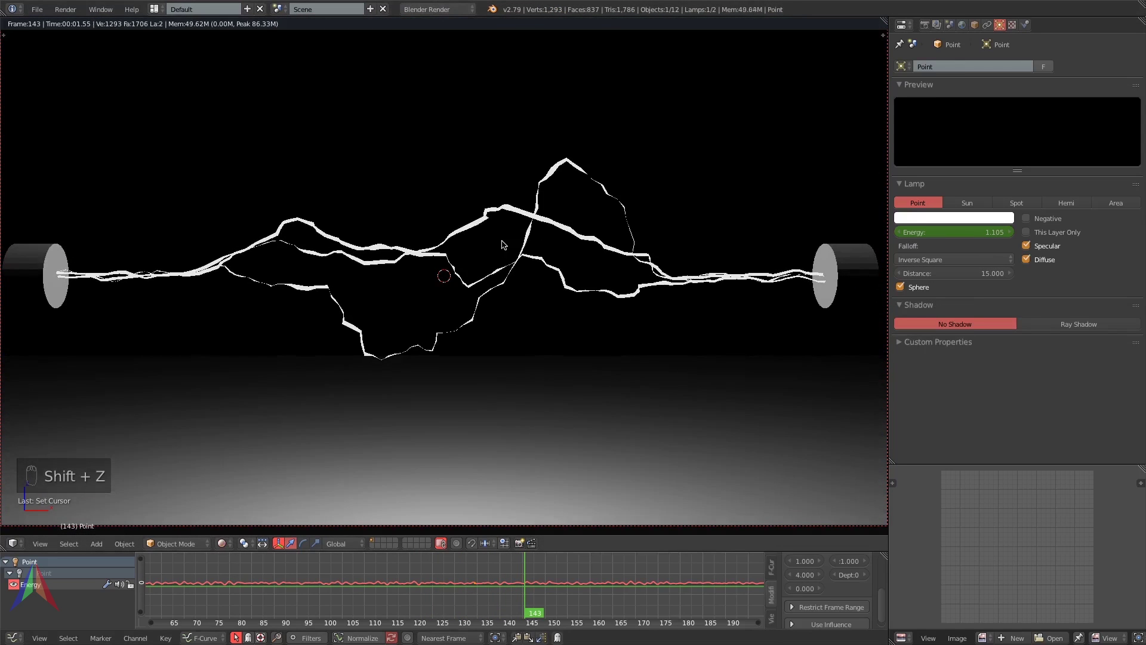
- In solid shading, edit the right-hand cylinder and inset its inner end face slightly
key(z)
key(z)
key(z)
right_click(854, 263)
key(Tab)
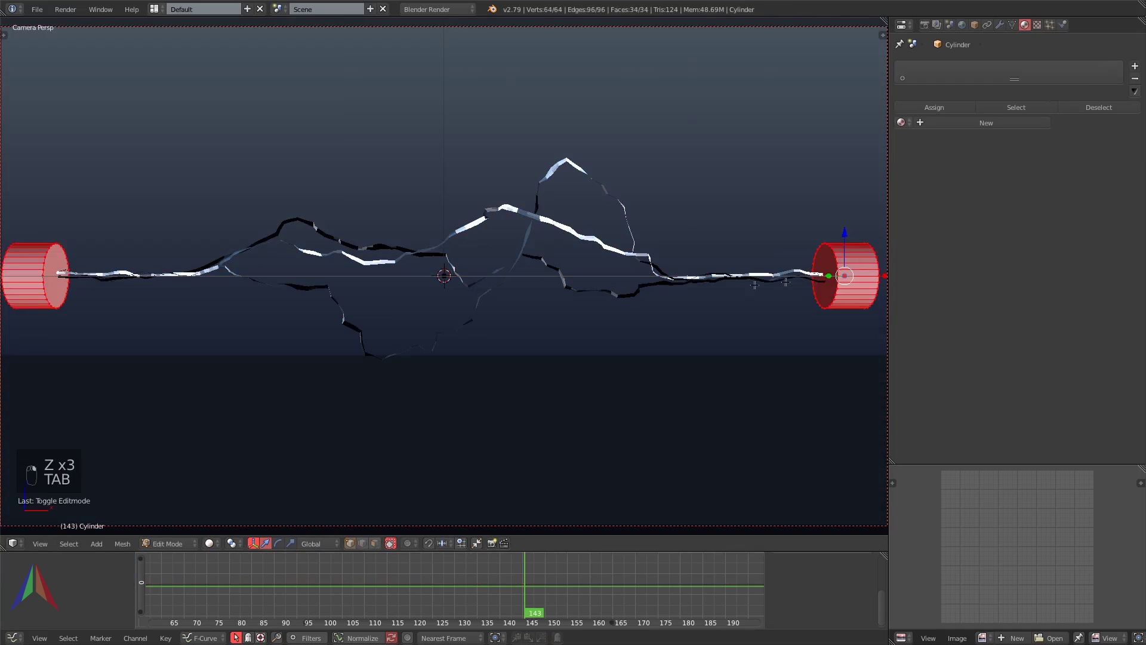
key(a)
key(a)
scroll(746, 281, up, 6)
alt+right_click(621, 290)
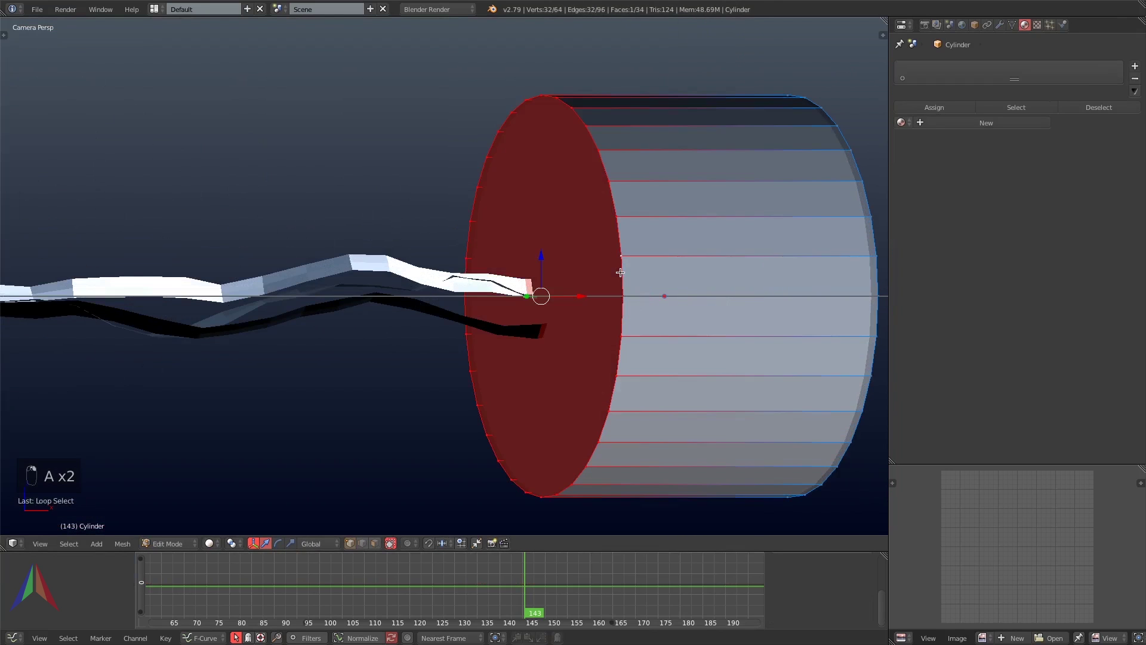
key(i)
click(733, 309)
- Move the inset face slightly along the X axis toward the strips to bevel the rim, and return to Object Mode
key(g)
key(y)
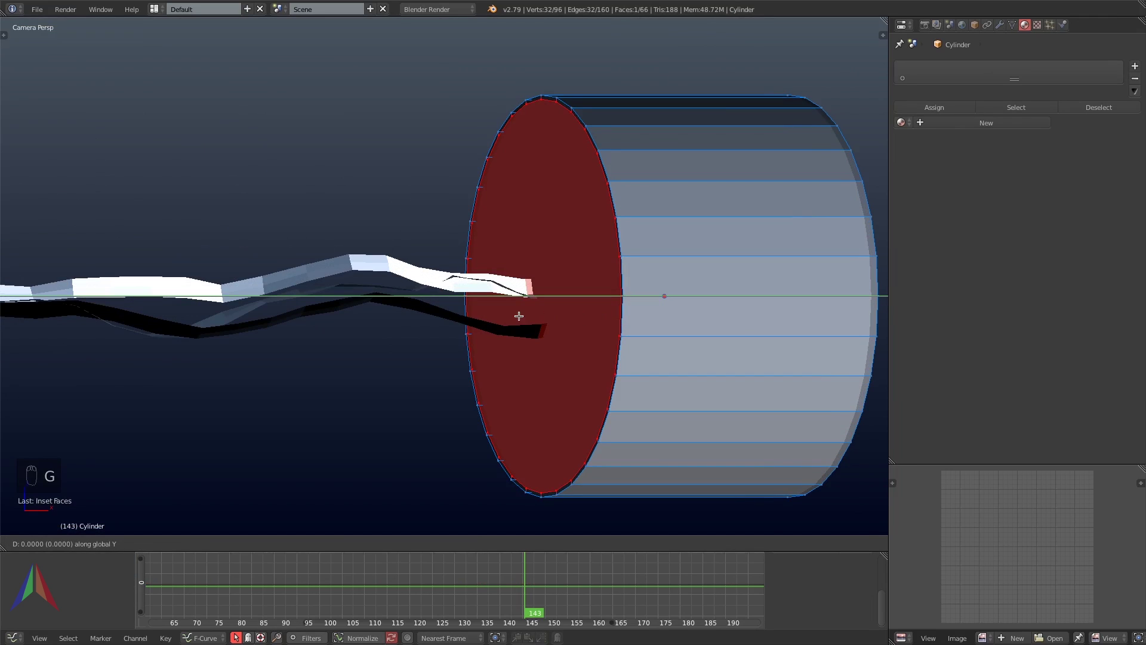
key(x)
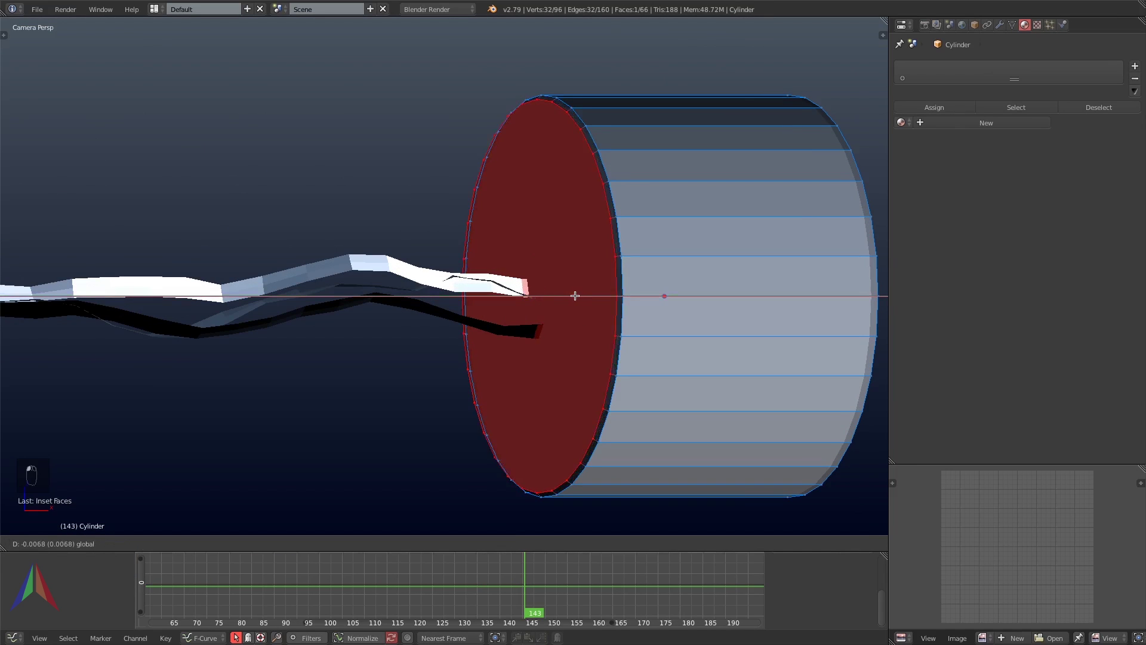
click(577, 293)
key(Tab)
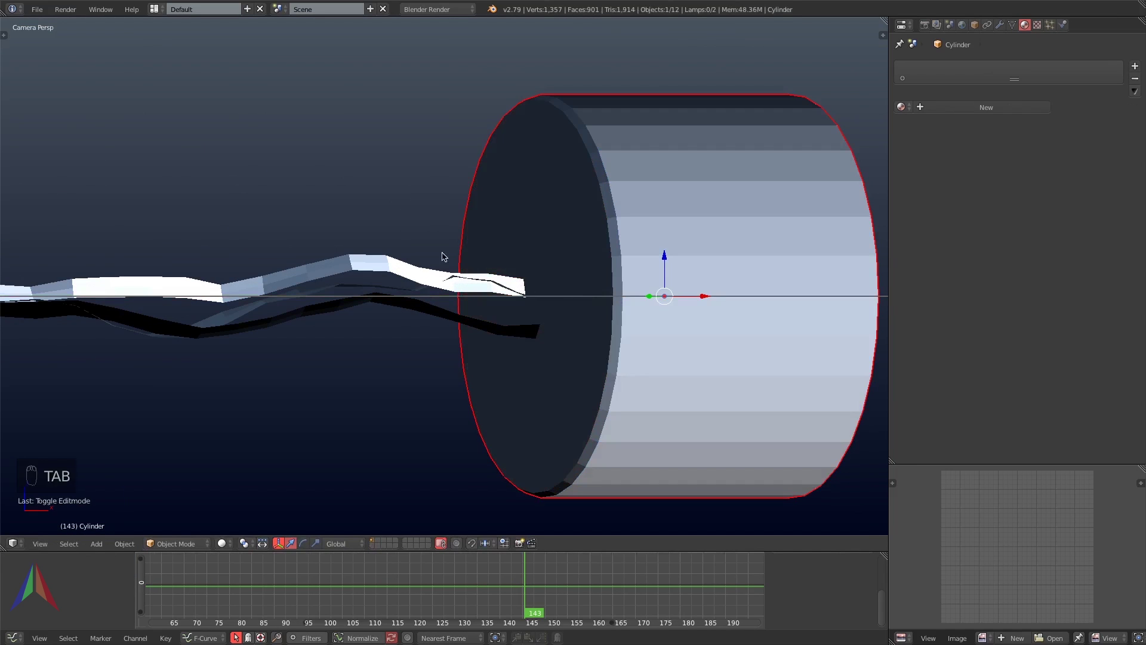
- Apply smooth shading to the right-hand cylinder
key(t)
key(t)
click(33, 140)
key(t)
key(Tab)
key(Tab)
- Try an Edge Split modifier with a 30° split angle on the smooth-shaded cylinder
click(1000, 24)
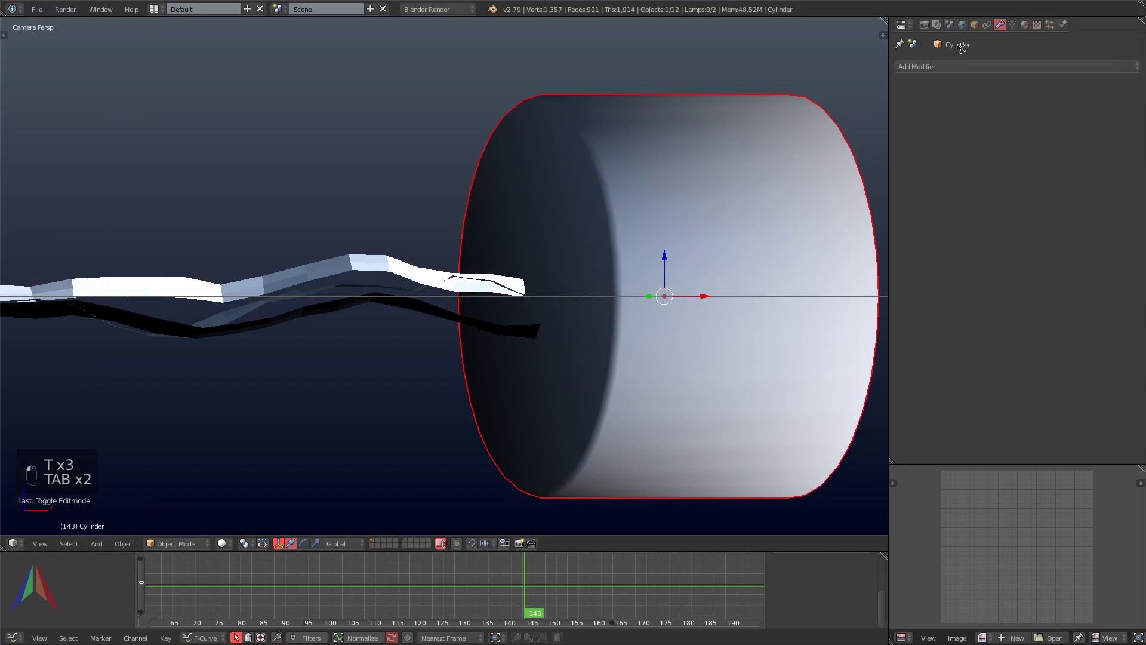
click(935, 67)
click(921, 164)
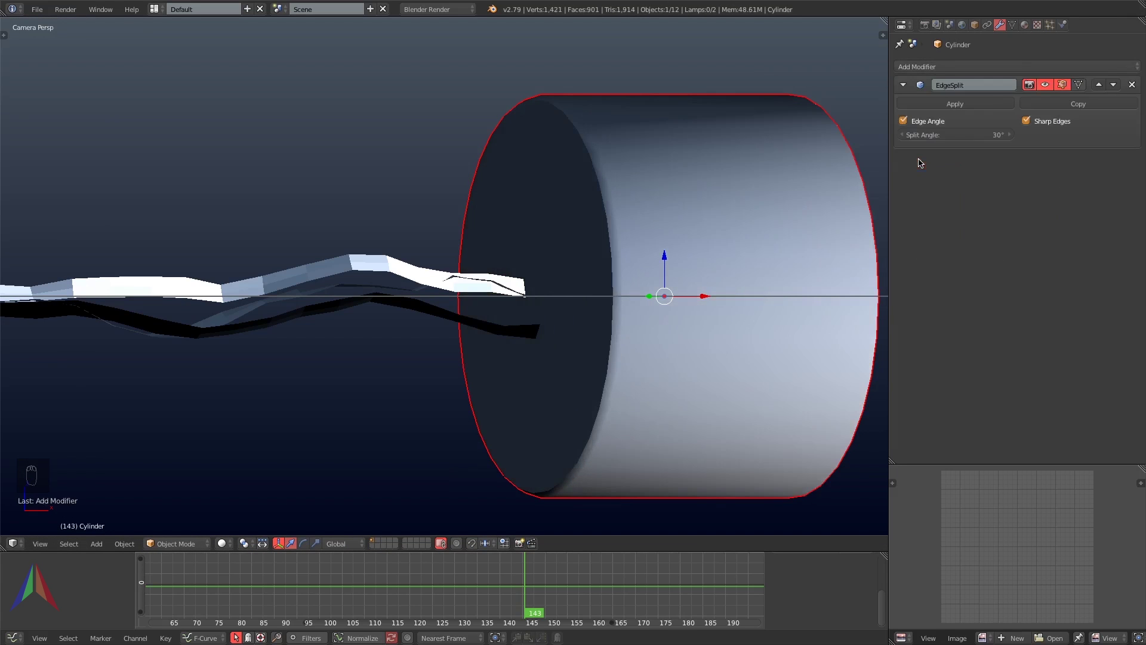
key(Tab)
scroll(620, 264, up, 2)
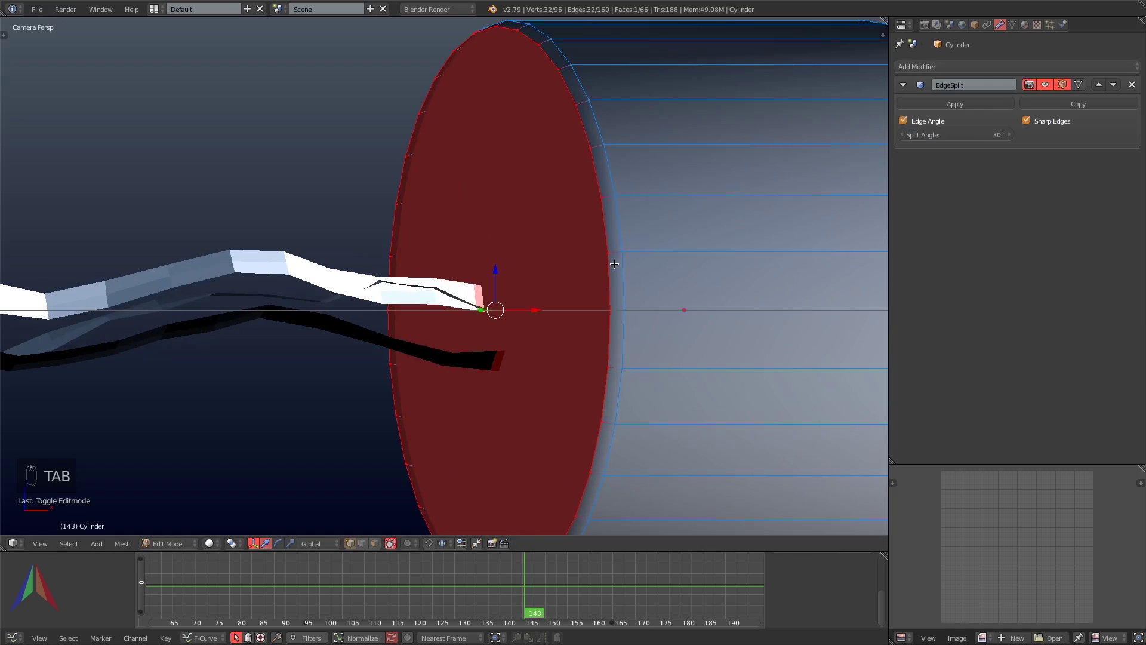
key(Tab)
click(999, 105)
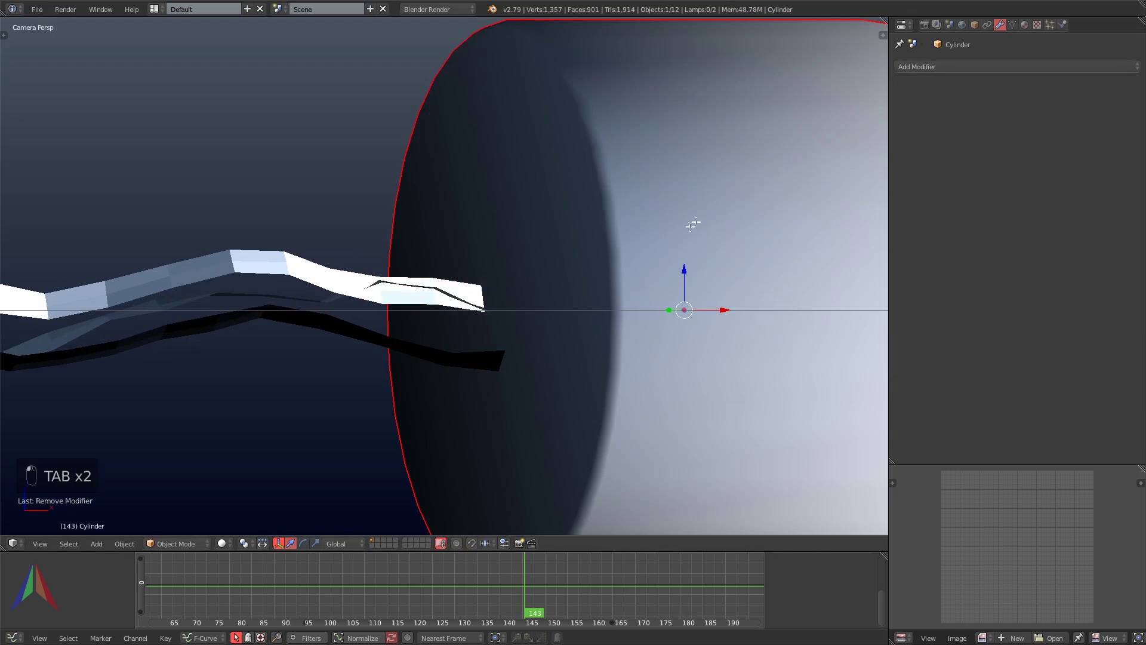
- Inset the cylinder's inner end face again slightly and slide a new side loop cut close to the beveled rim
key(Tab)
key(i)
click(660, 310)
key(ctrl+r)
click(680, 310)
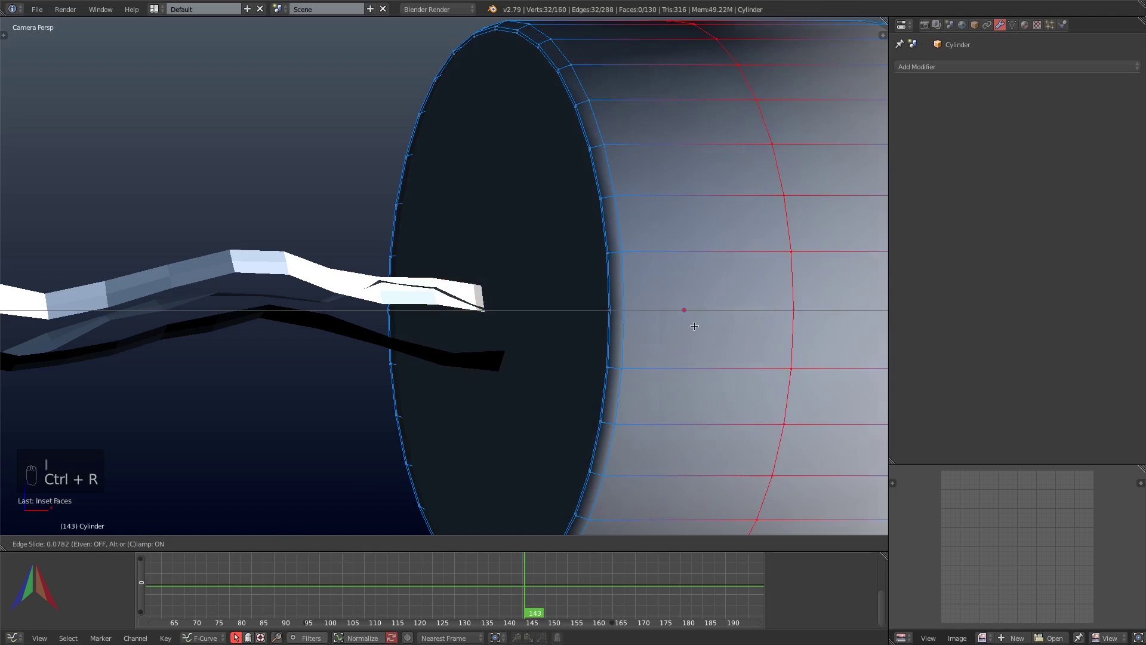
click(559, 338)
scroll(613, 305, up, 3)
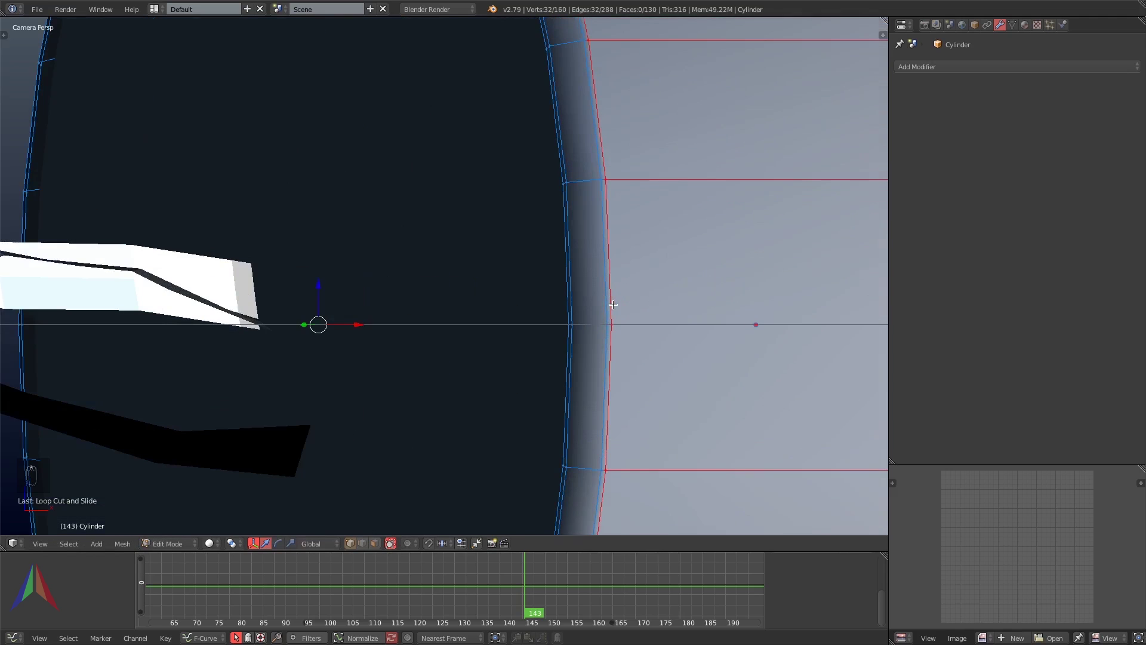
- Add two supporting loop cuts within the narrow bevel strip of the rim and return to Object Mode
key(ctrl+r)
click(590, 328)
click(589, 323)
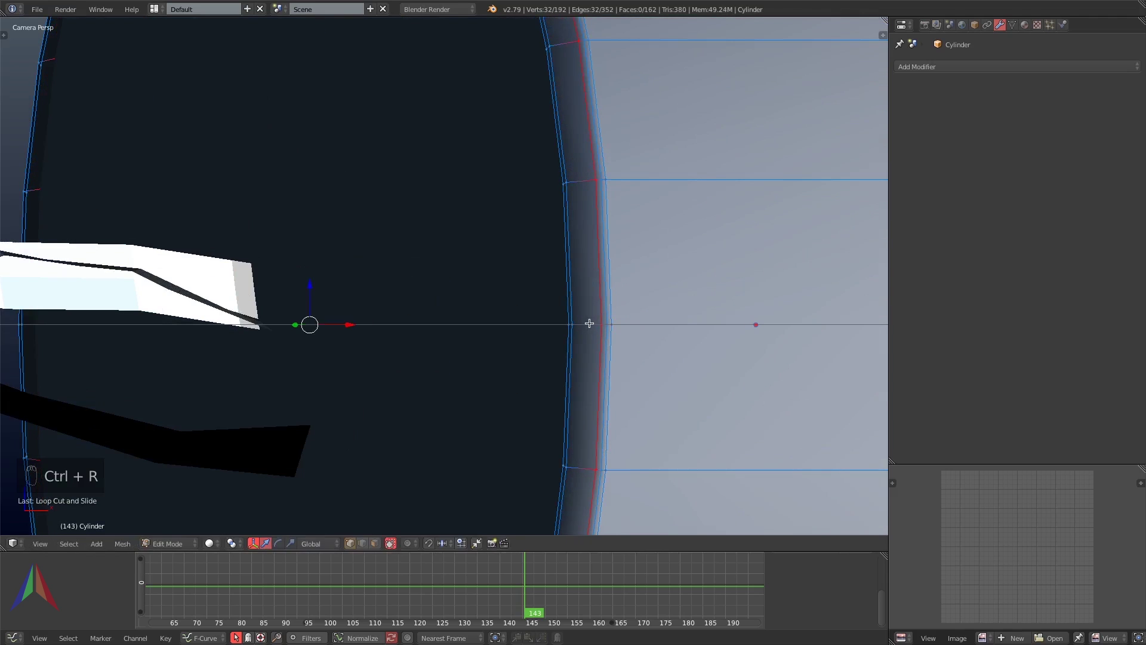
key(ctrl+r)
key(Tab)
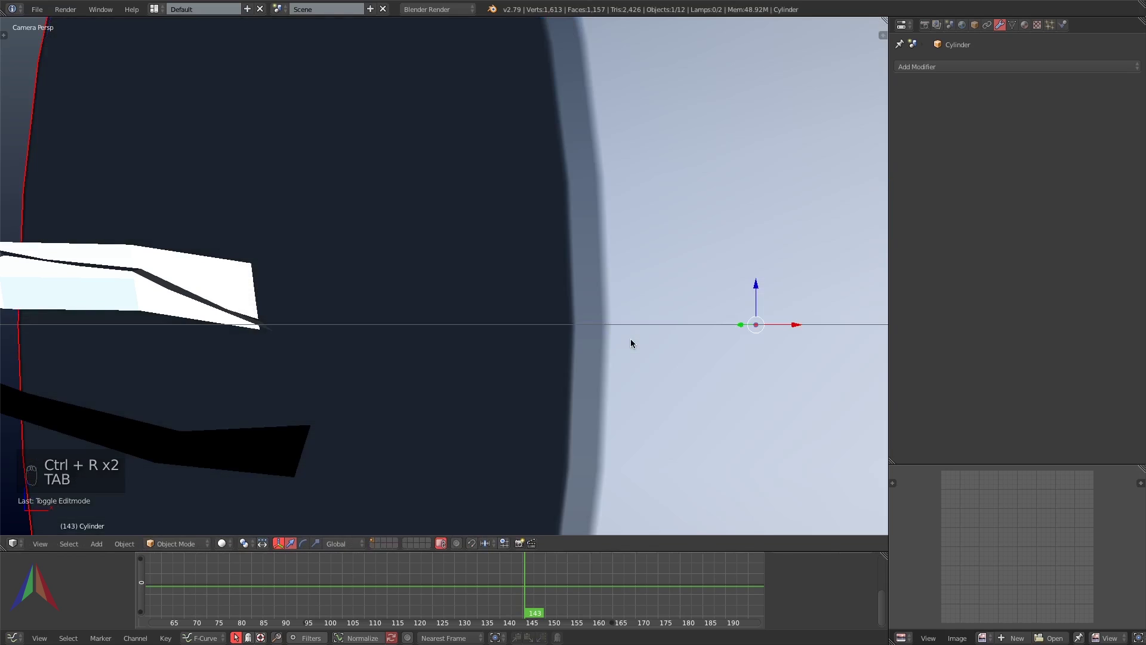
- Examine the smoothed cylinders in a rendered preview of the full camera view and return to solid shading
scroll(630, 339, down, 4)
key(Home)
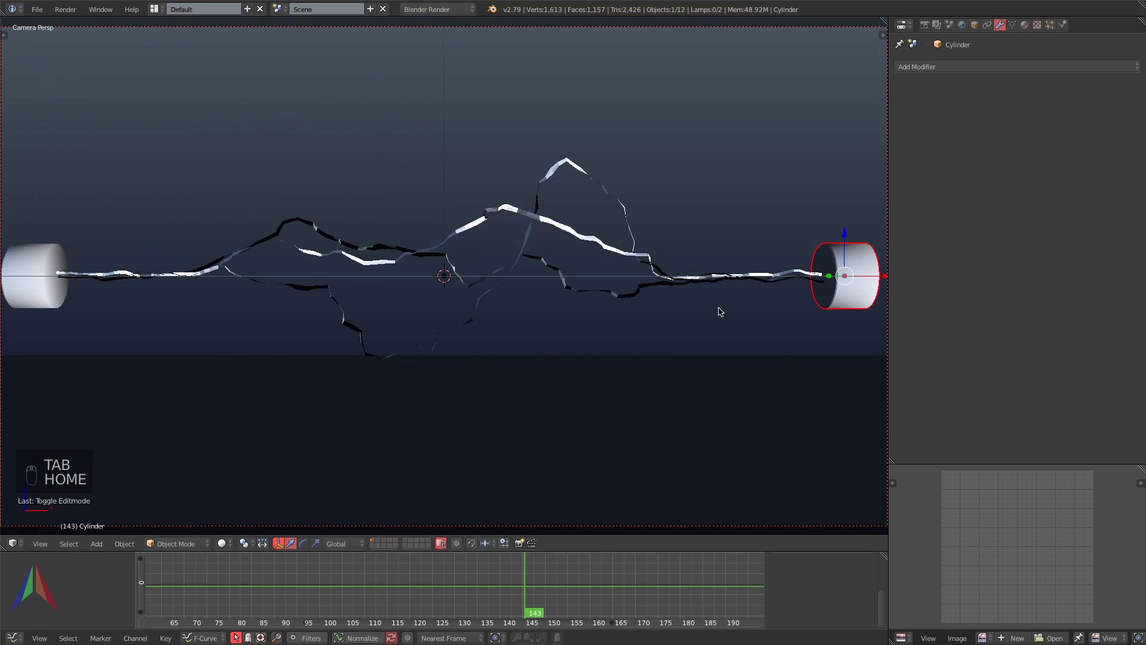
key(shift+z)
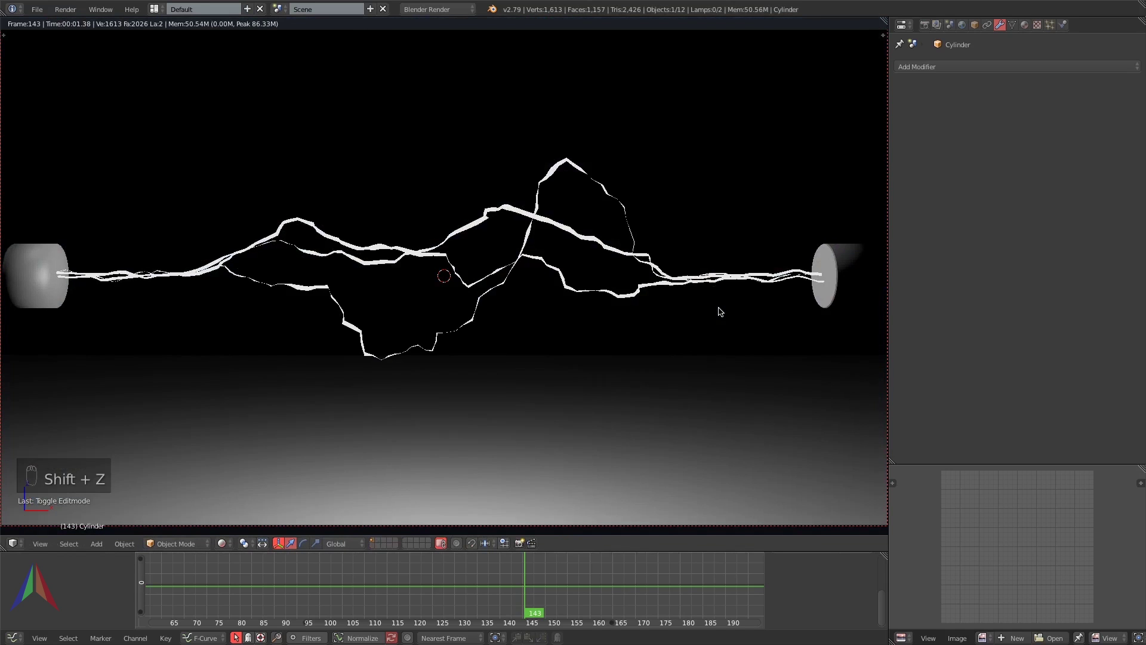
key(z)
key(z)
key(z)
- Rotate the left-hand cylinder 180° about the Z axis so that its beveled end faces the strips
click(20, 280)
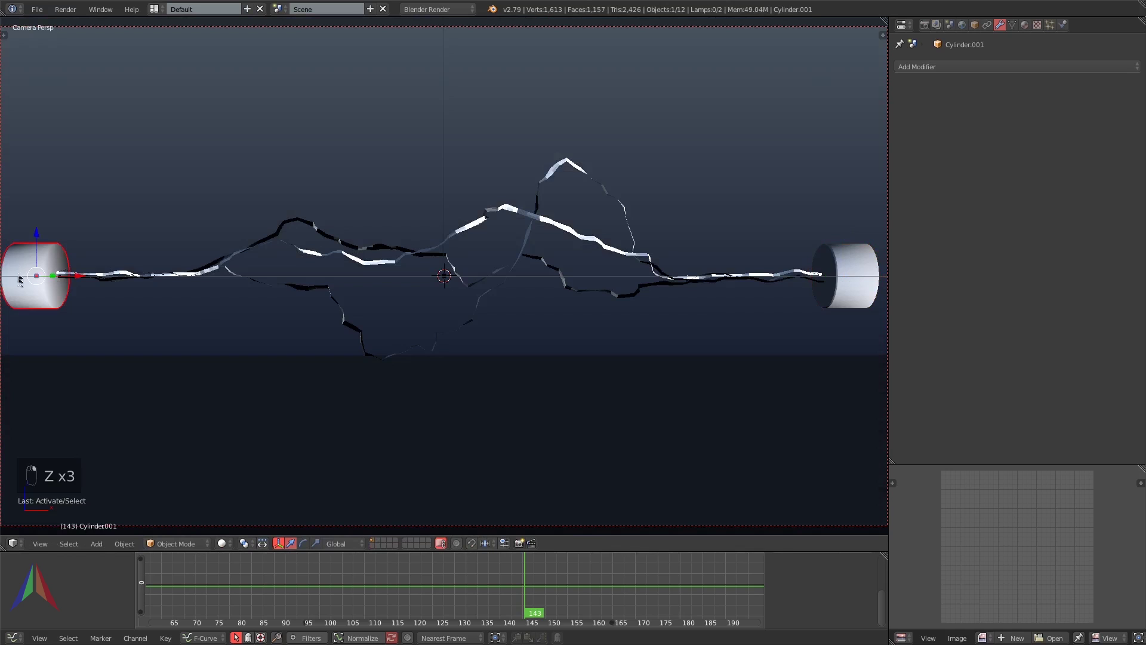
key(r)
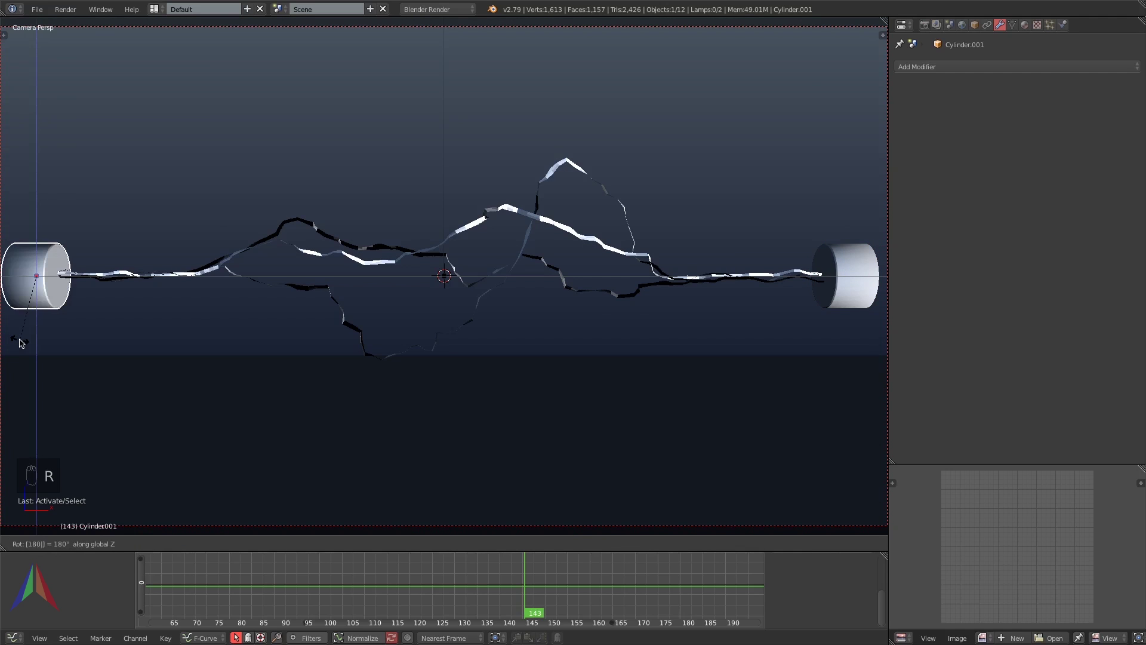
click(21, 341)
- Add a loop cut around the right-hand cylinder and slide it close to the outer end
scroll(708, 292, up, 5)
click(708, 293)
key(Tab)
scroll(673, 297, up, 3)
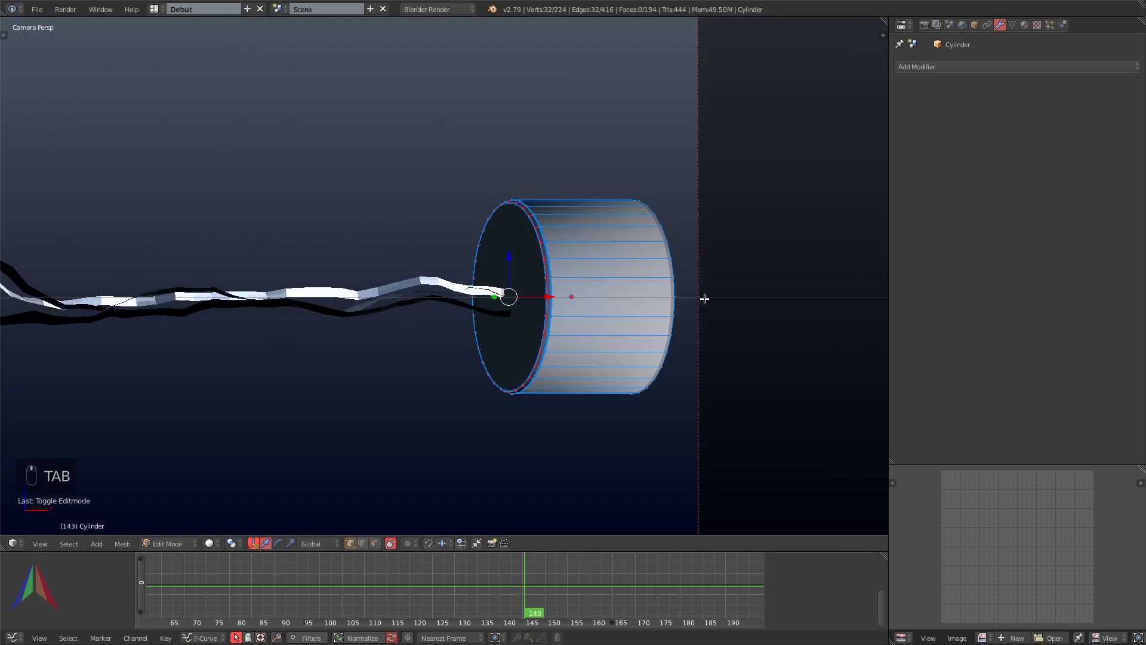
scroll(626, 288, up, 1)
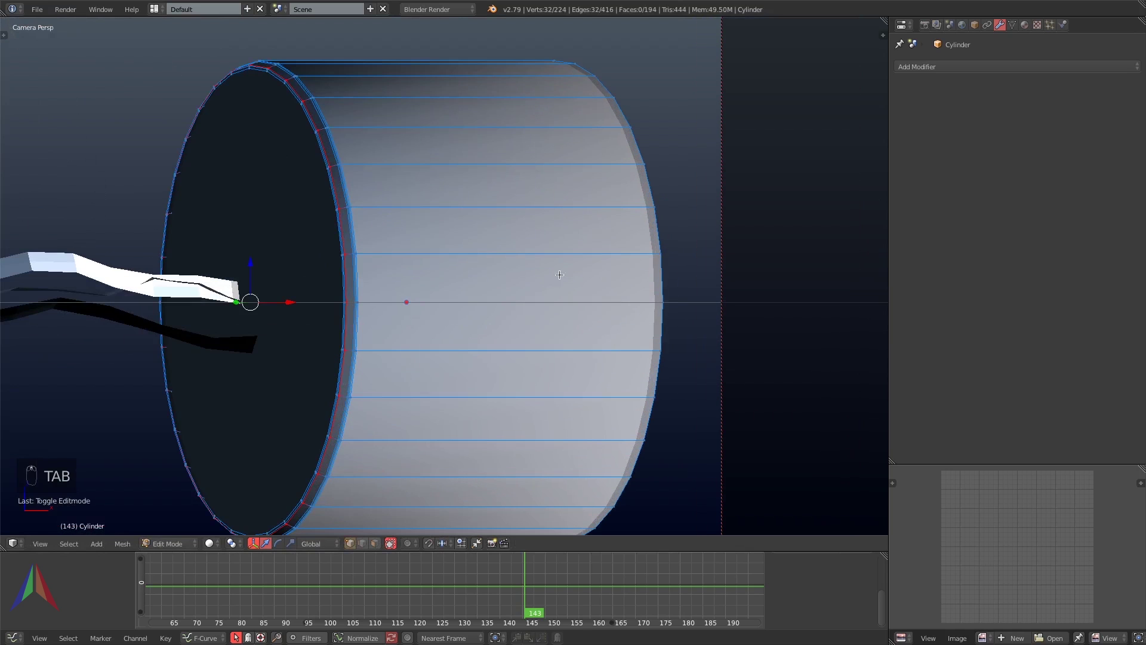
key(ctrl+r)
click(606, 238)
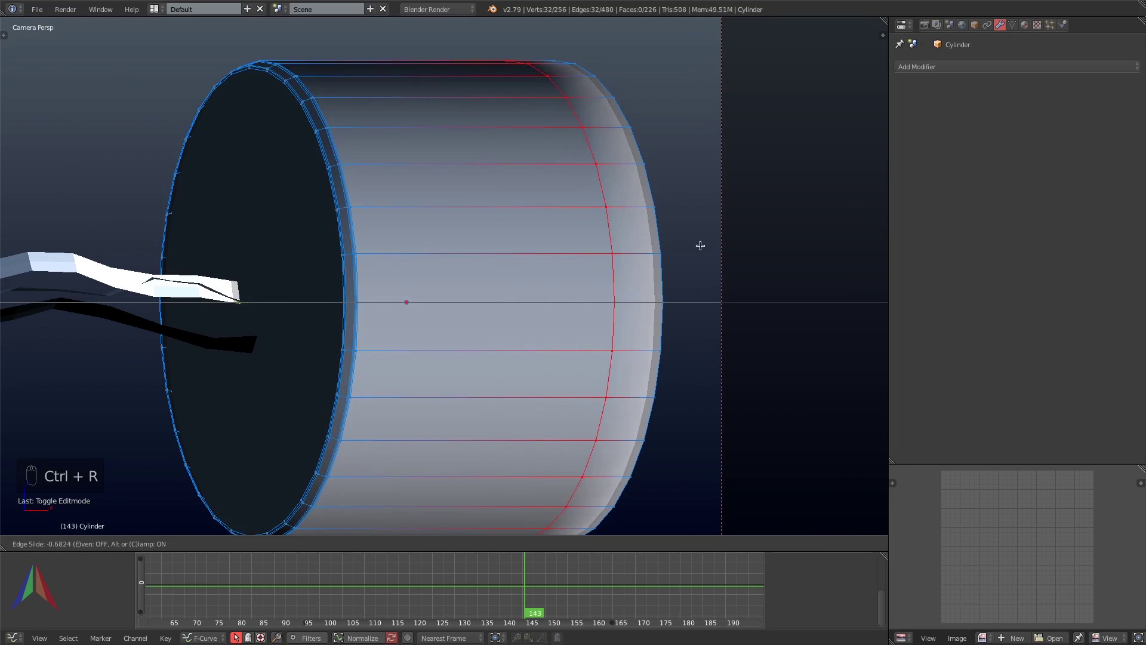
click(738, 249)
- Add 11 evenly spaced loop cuts around the side of the right-hand cylinder
key(ctrl+r)
scroll(482, 201, up, 10)
click(483, 205)
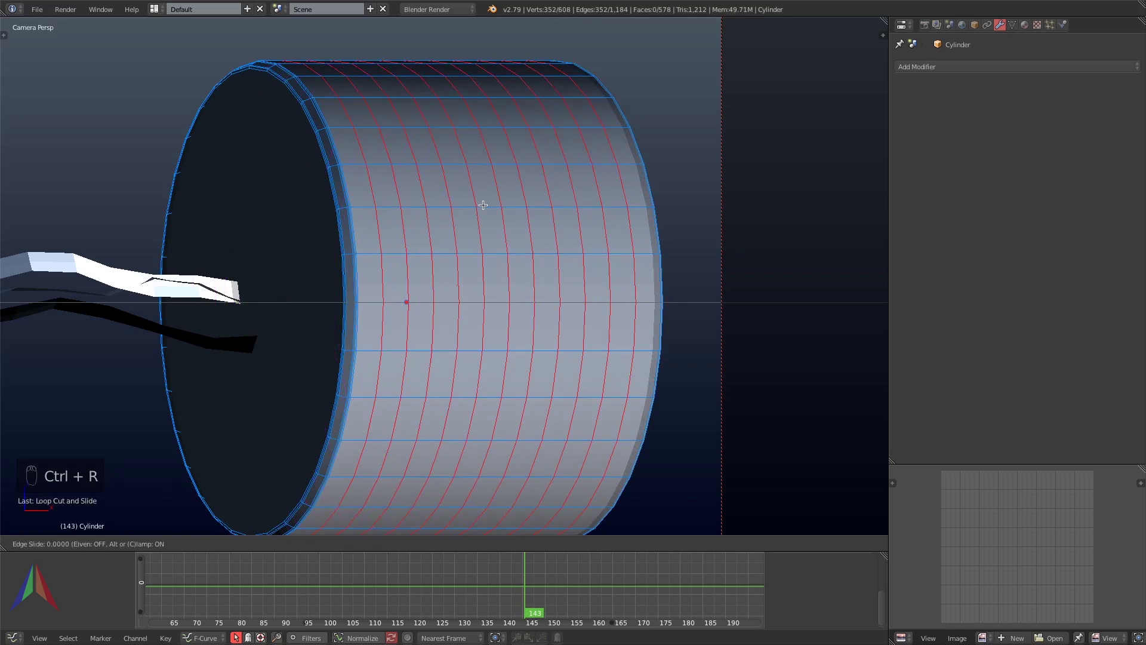
click(483, 205)
- Inset the outer end face of the right-hand cylinder slightly, keeping a narrow border along its rim
scroll(483, 205, down, 5)
middle_drag(483, 205, 597, 358)
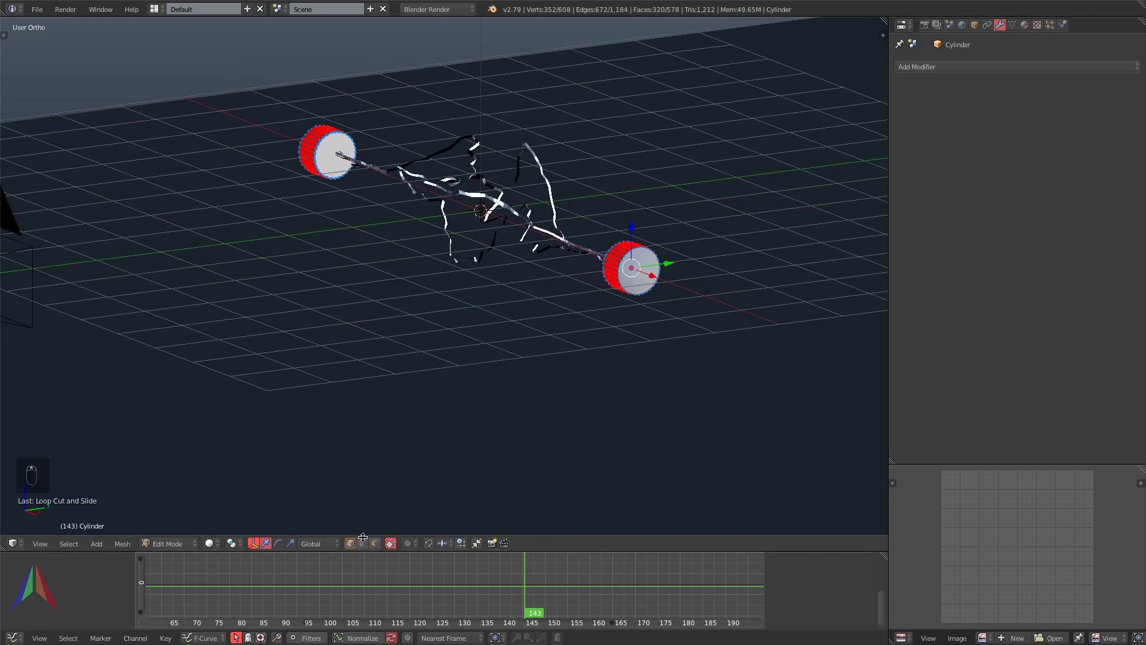
scroll(627, 274, up, 6)
right_click(597, 251)
key(i)
click(756, 277)
key(KP_0)
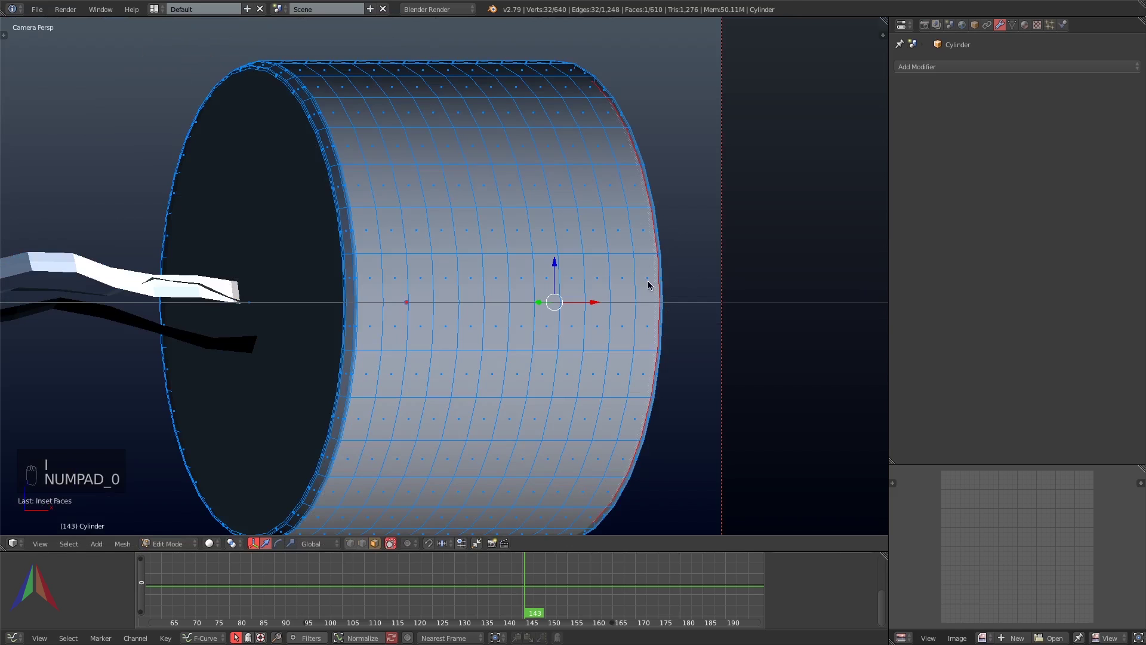
- Leave mesh editing, examine the cylinders in a rendered preview of the full camera view, and return to solid shading
key(Tab)
key(Home)
key(shift+z)
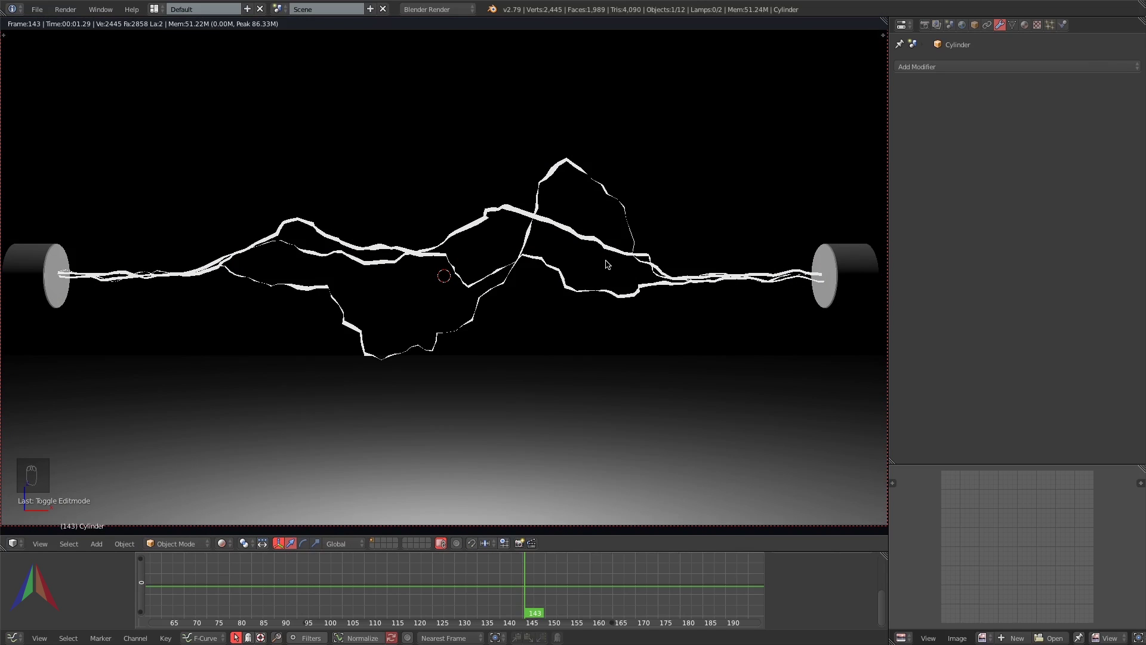
key(z)
key(z)
key(z)
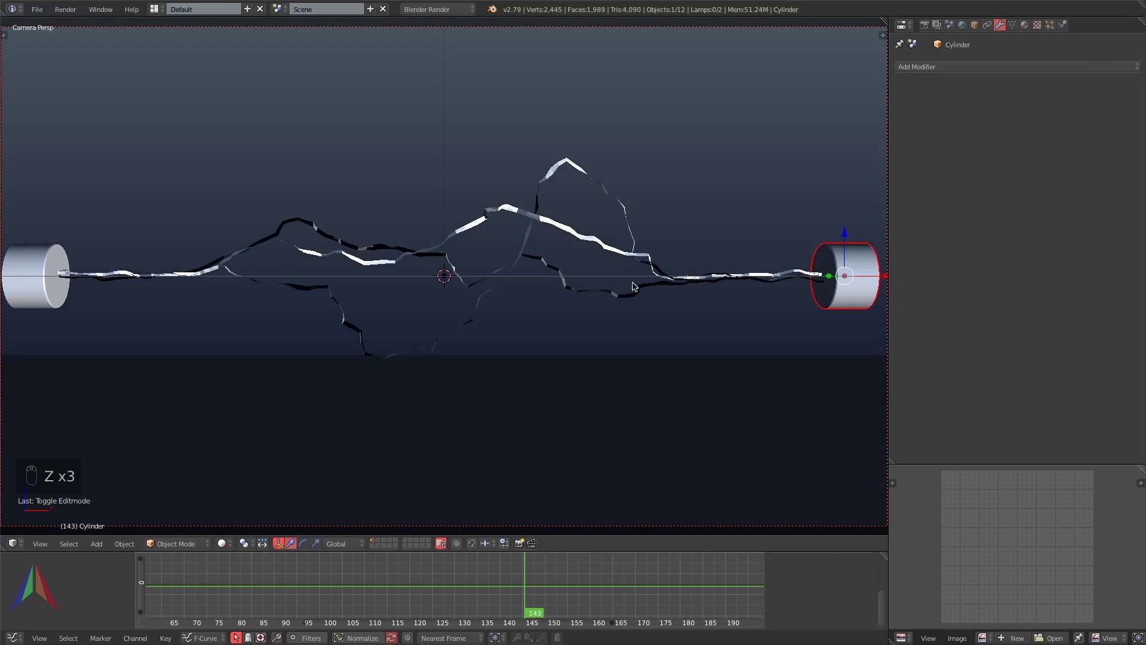
- Snap the 3D cursor to the cylinder's outer end face, add a new cylinder there within the same mesh and rotate it 90°
key(Tab)
key(shift+s)
click(780, 315)
key(shift+a)
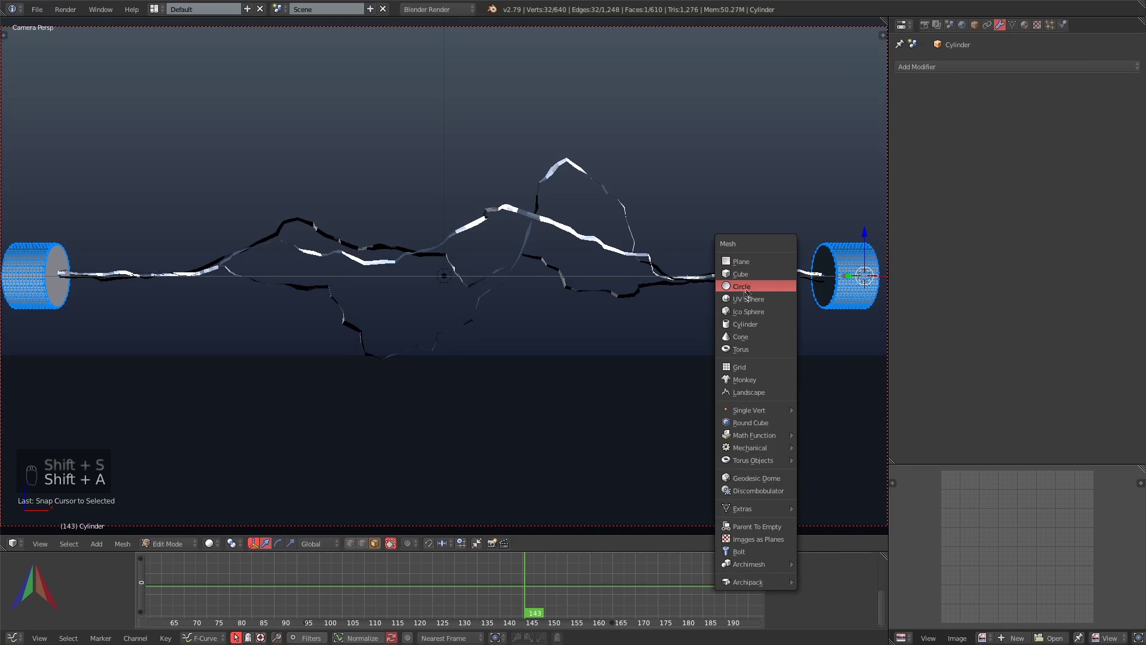
click(740, 323)
text(r)
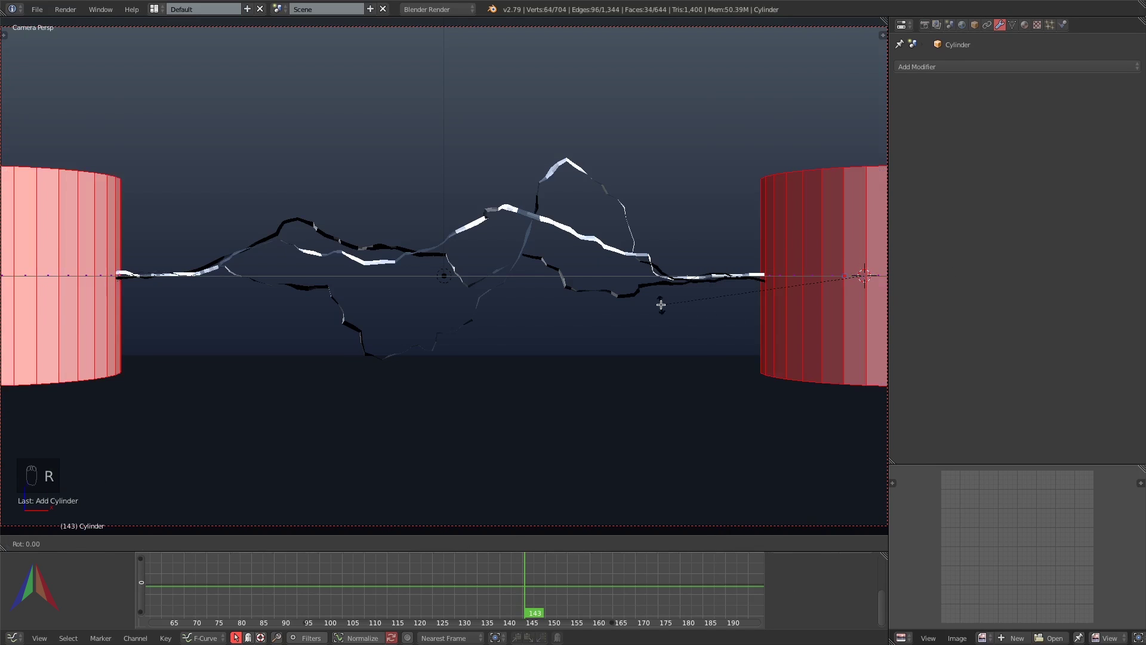
text(90)
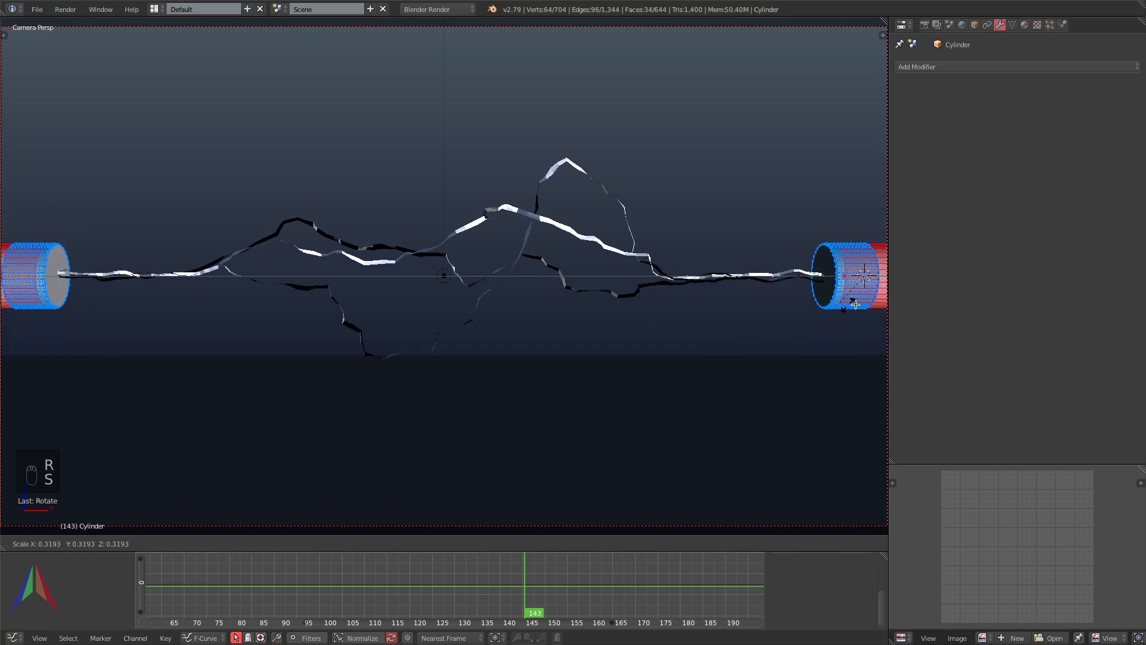
- Scale the added cylinder down to a thin rod and pull its outer end face away from the strips along X
middle_drag(848, 305, 638, 304)
key(s)
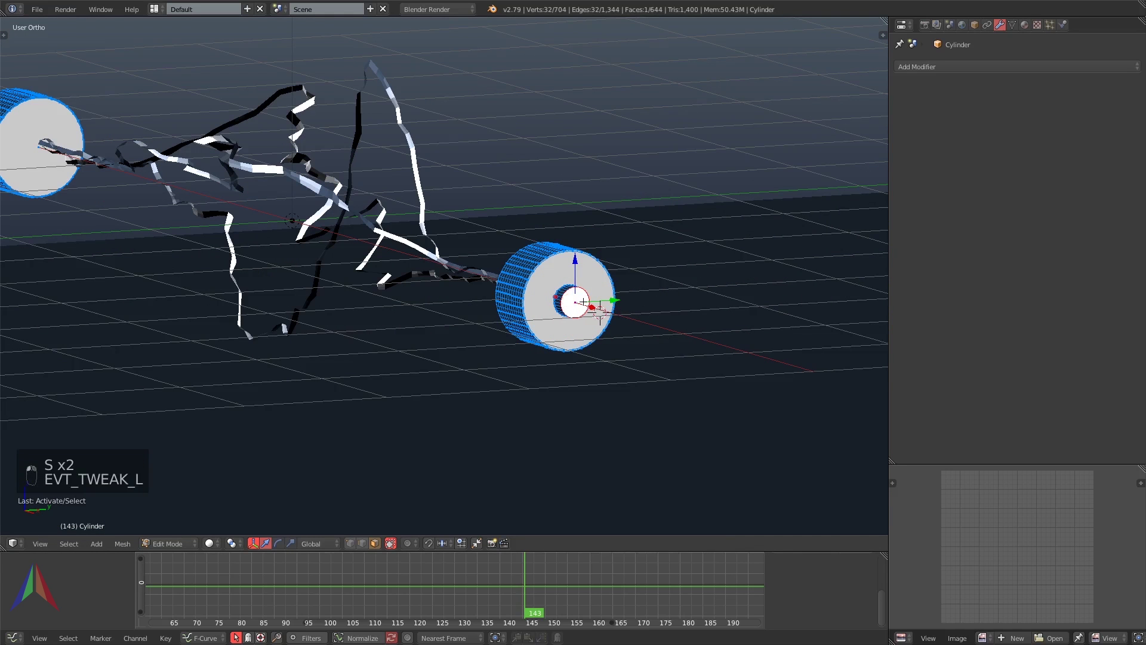
drag(599, 311, 818, 375)
key(KP_0)
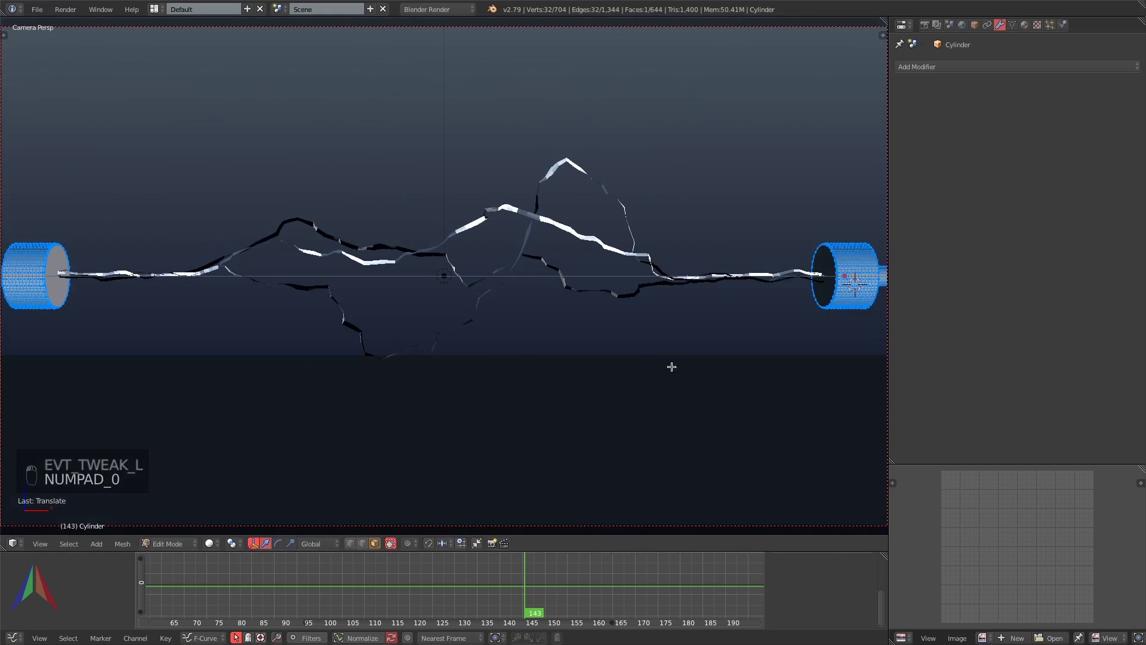
- Return to Object Mode, save the file, render frame 143 and inspect the result at full size
key(shift+z)
key(z)
key(z)
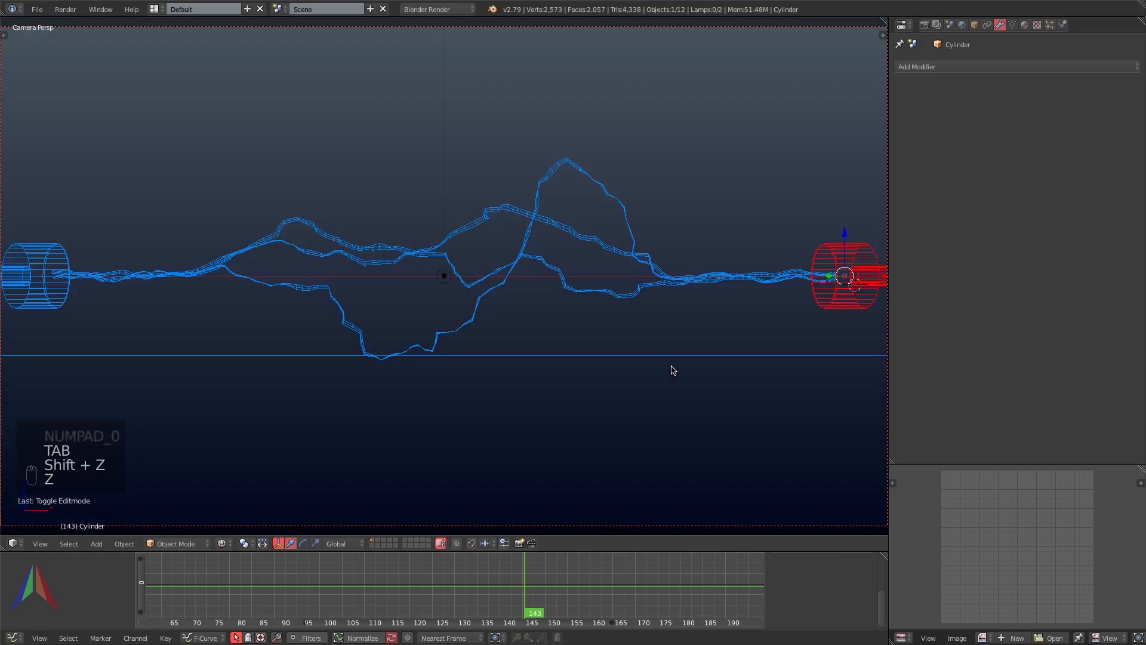
key(ctrl+s)
click(925, 24)
key(F12)
key(ctrl+Up)
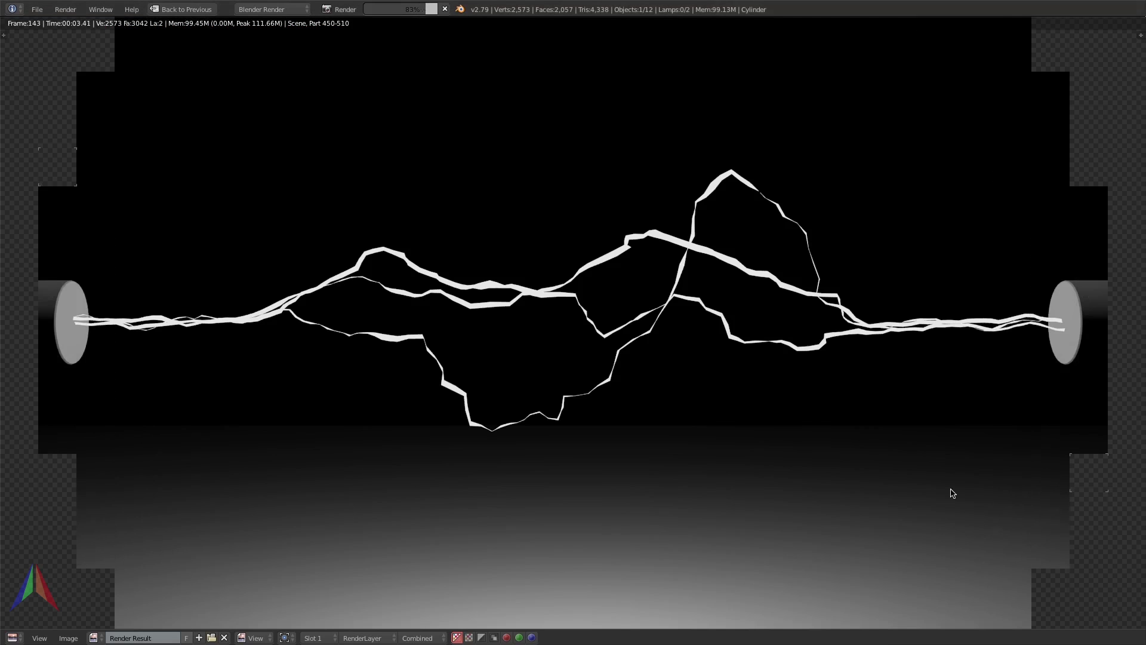
key(shift+space)
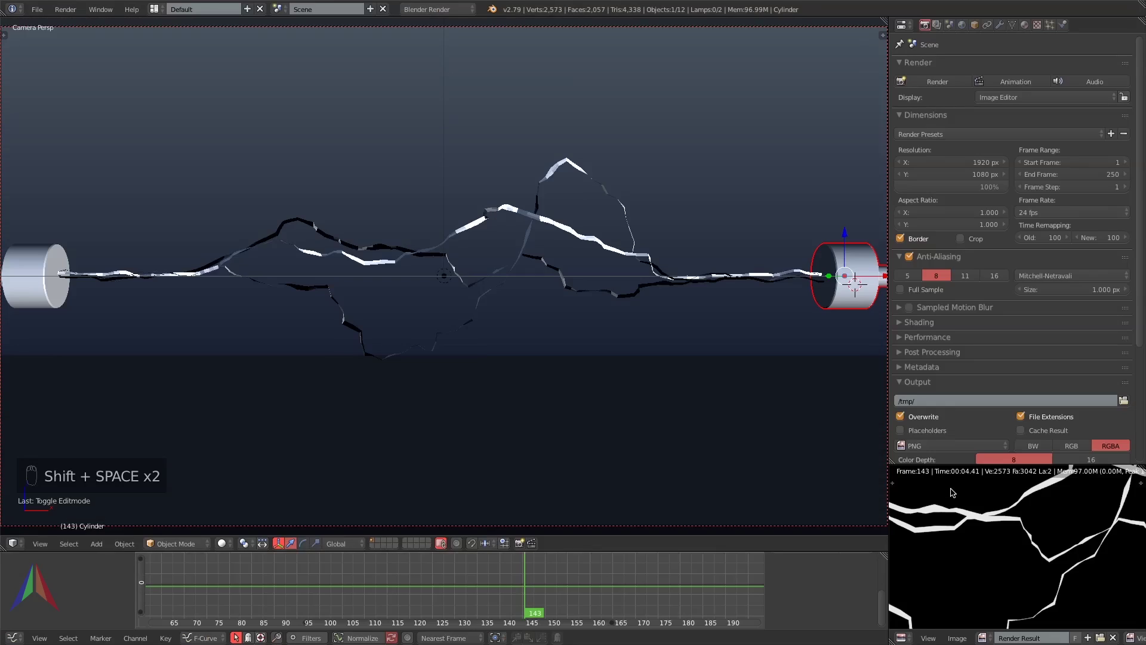
click(1025, 25)
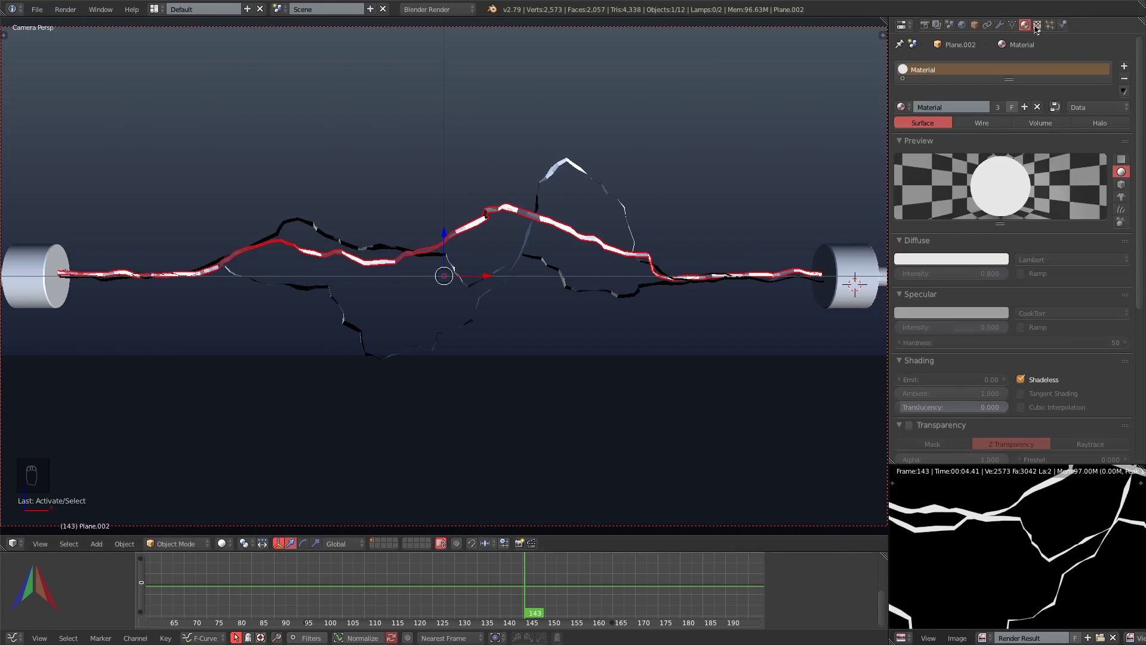
click(1037, 25)
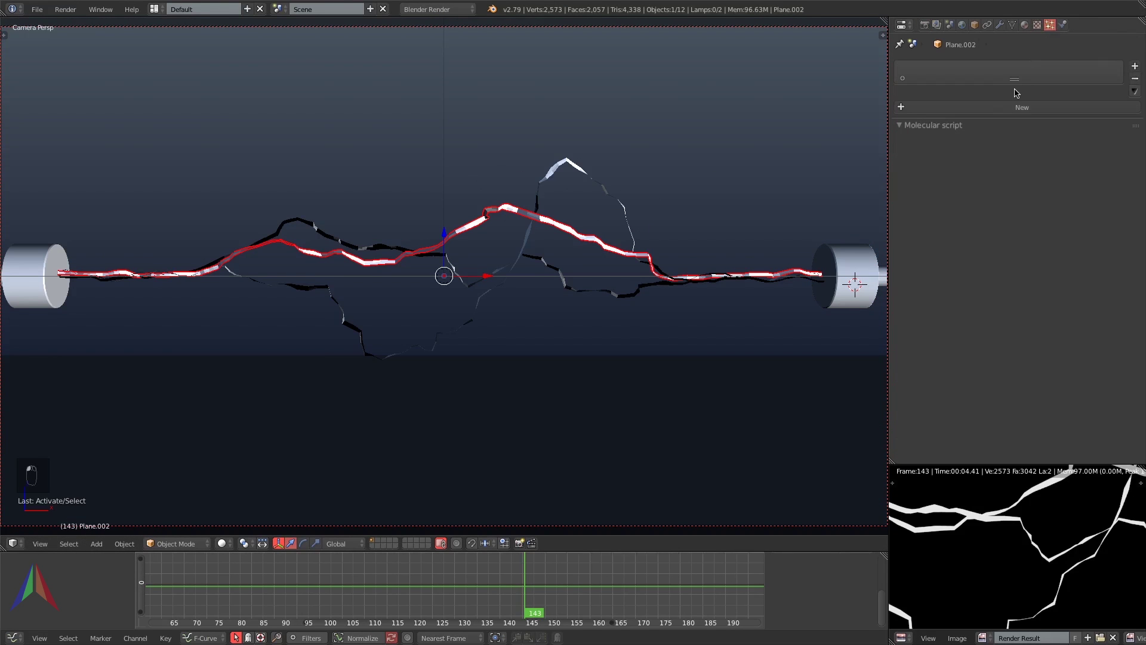
click(924, 25)
key(shift+space)
key(shift+space)
- Give the floor plane a new material with the CsiFiFloor.jpg image texture and display the scene in textured shading
click(1025, 25)
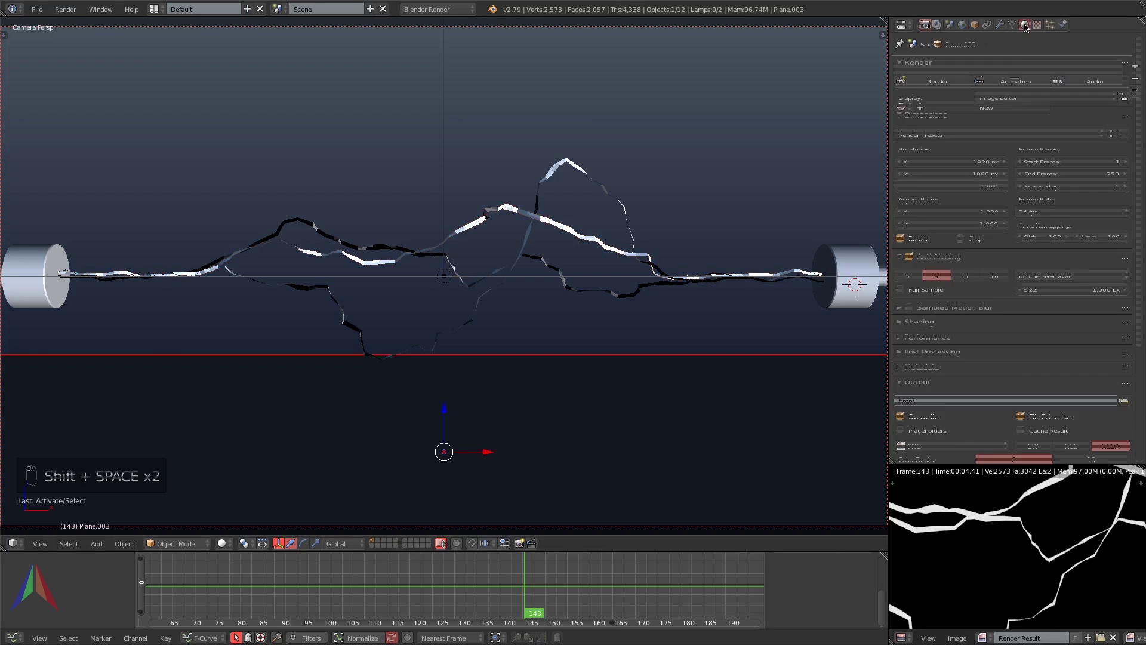
click(961, 107)
key(alt+z)
click(1037, 25)
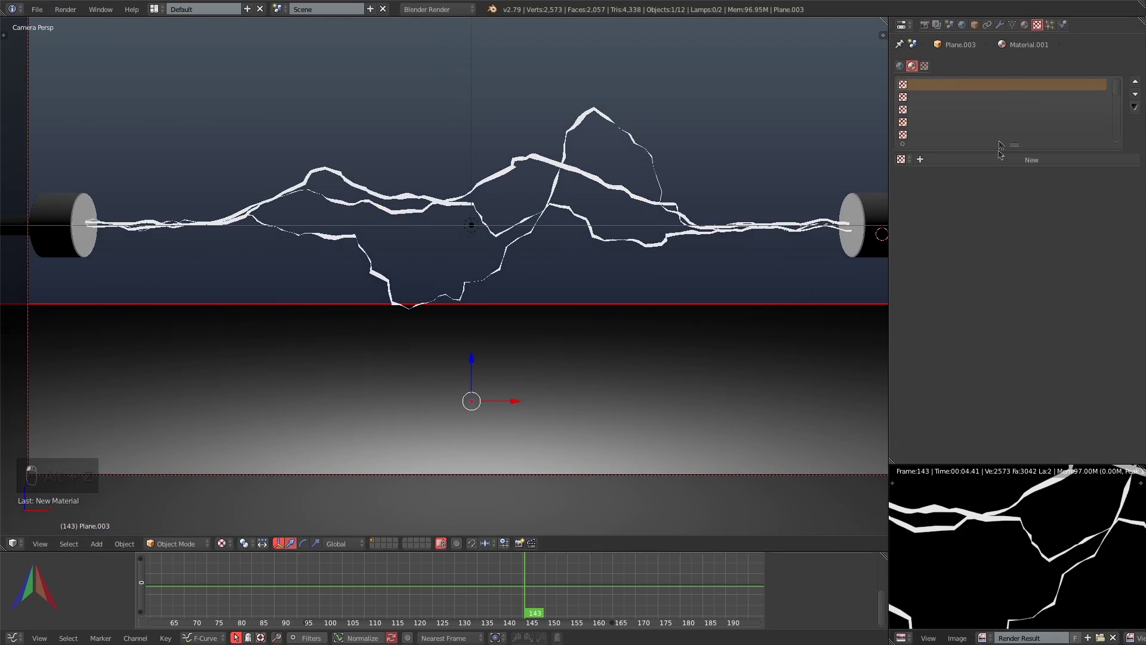
- Unwrap the floor plane and scale up its UV layout, including by a factor of 2, so the floor texture tiles
key(Tab)
key(u)
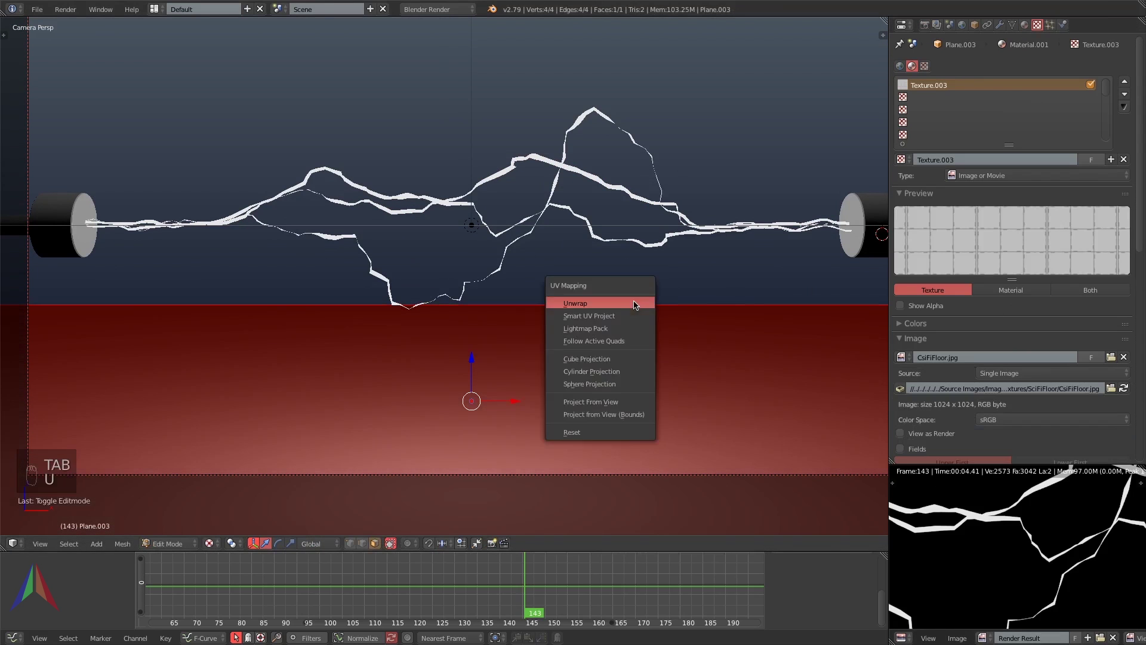
click(593, 305)
key(a)
key(a)
key(s)
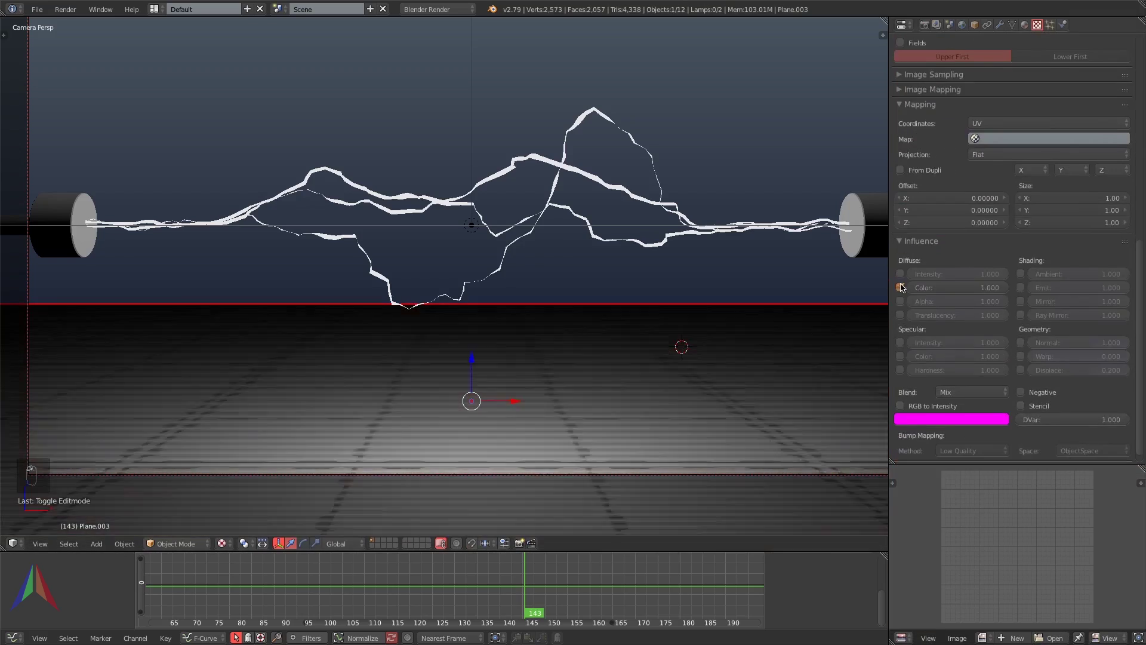
text(s2)
click(1114, 551)
key(Tab)
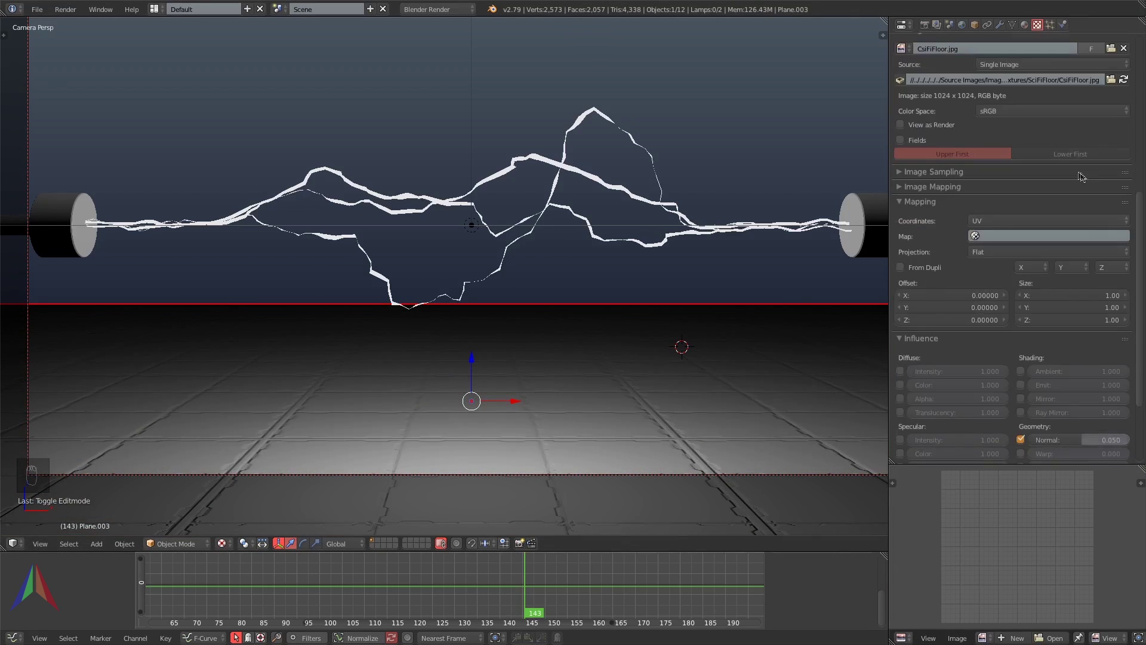
- Preview the textured floor in rendered shading through the camera and render the current frame
scroll(957, 94, up, 5)
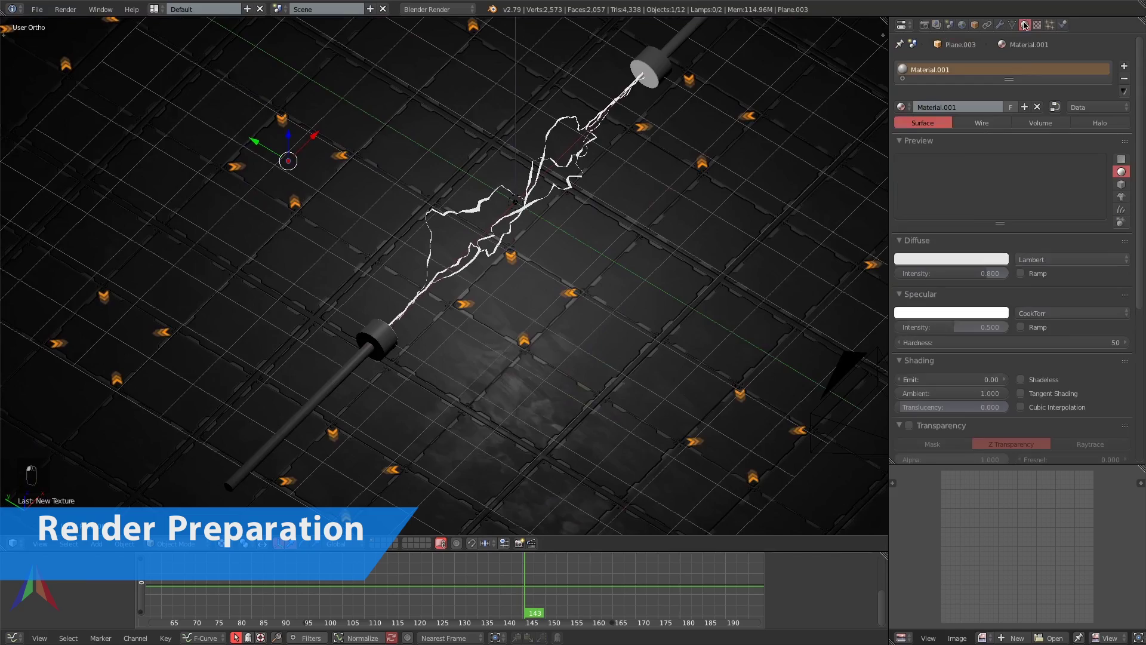
key(KP_0)
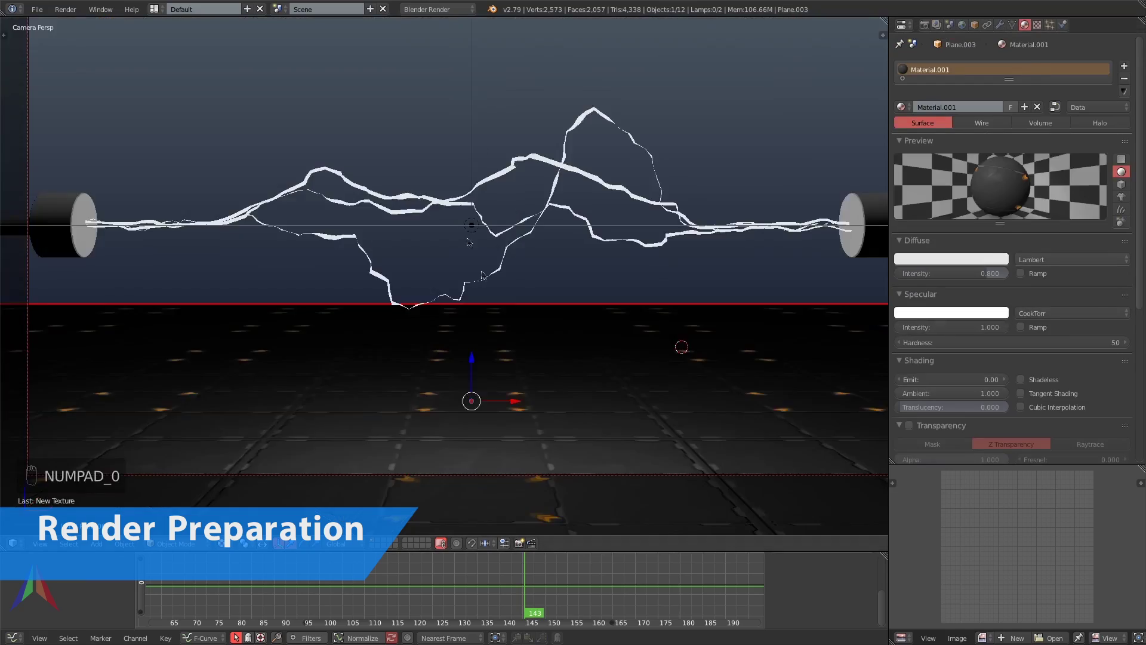
key(shift+z)
key(z)
key(z)
key(z)
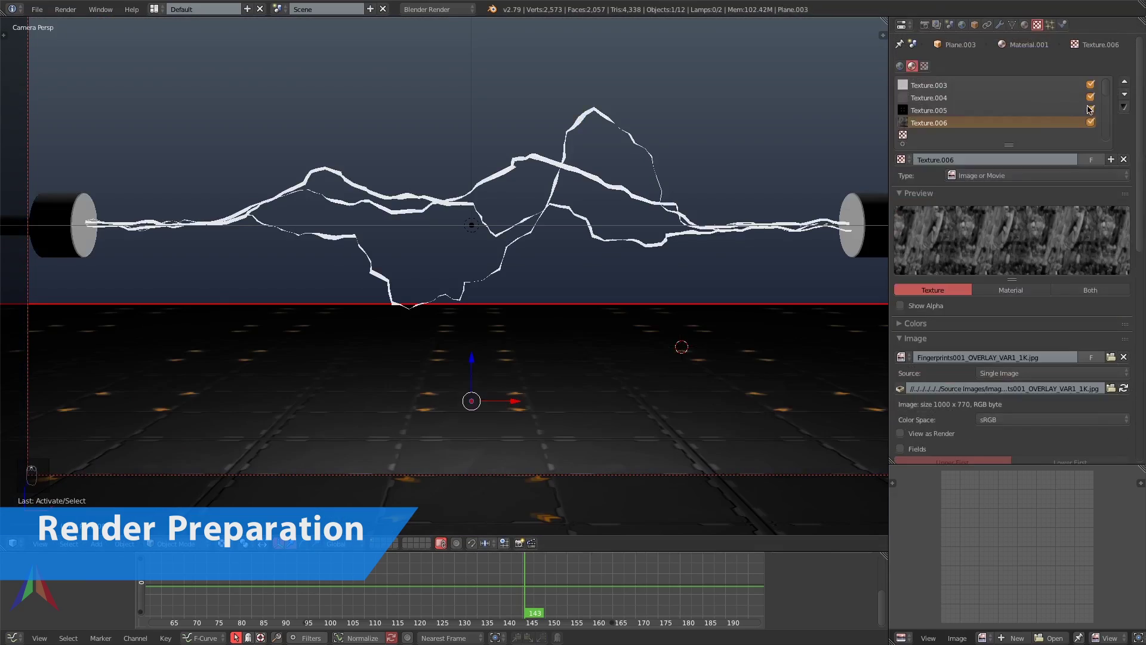
key(F12)
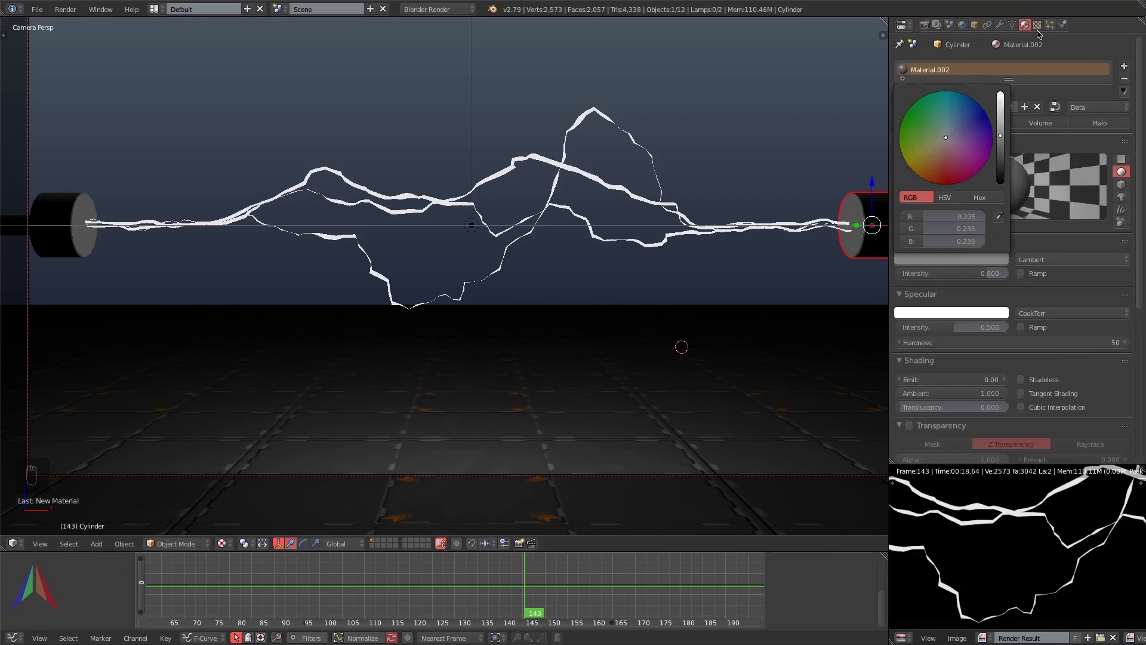
- Assign the existing fingerprint overlay image texture to the cylinder's material
click(901, 160)
click(903, 250)
key(Tab)
scroll(932, 358, down, 10)
- Brighten the cylinder material's diffuse colour, set the overlay texture's colour influence to 0.8 and check the rendered preview
click(1025, 25)
click(952, 259)
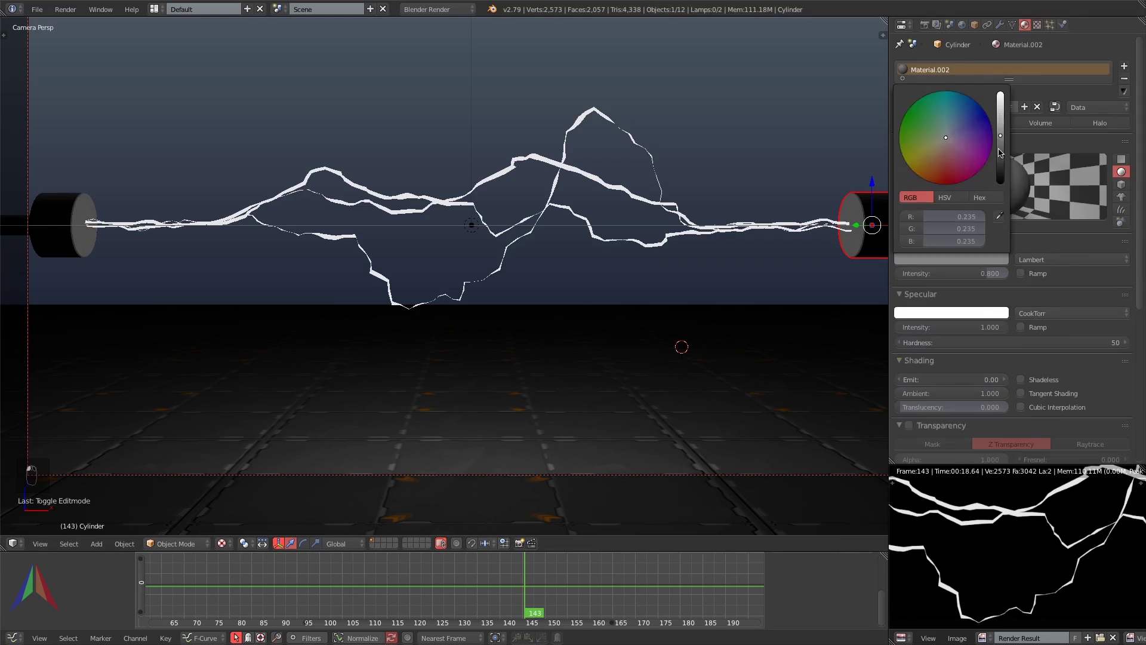
drag(1000, 138, 1001, 108)
key(shift+z)
click(952, 358)
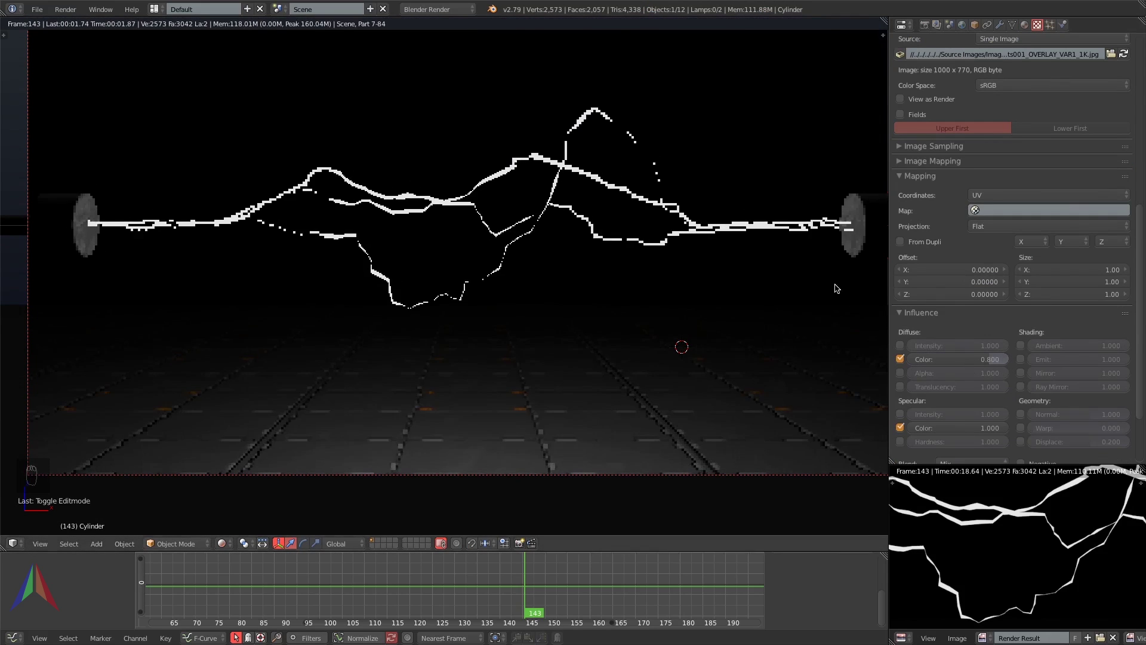
key(Tab)
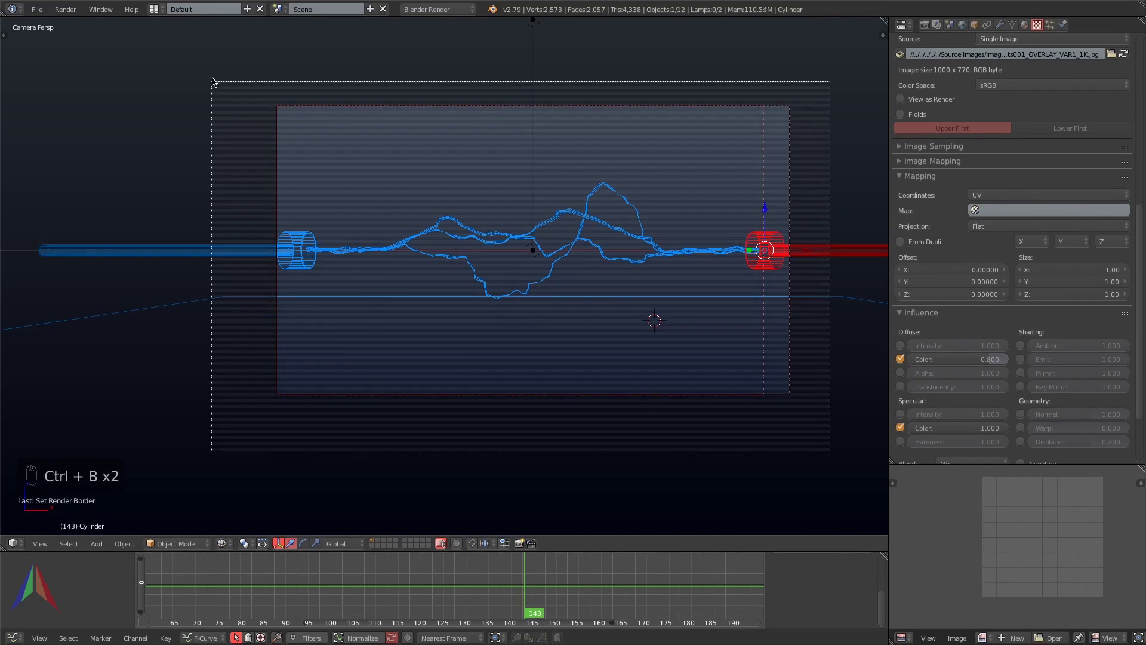
- Try inserting a keyframe for the camera's Y location at frame 143
right_click(883, 35)
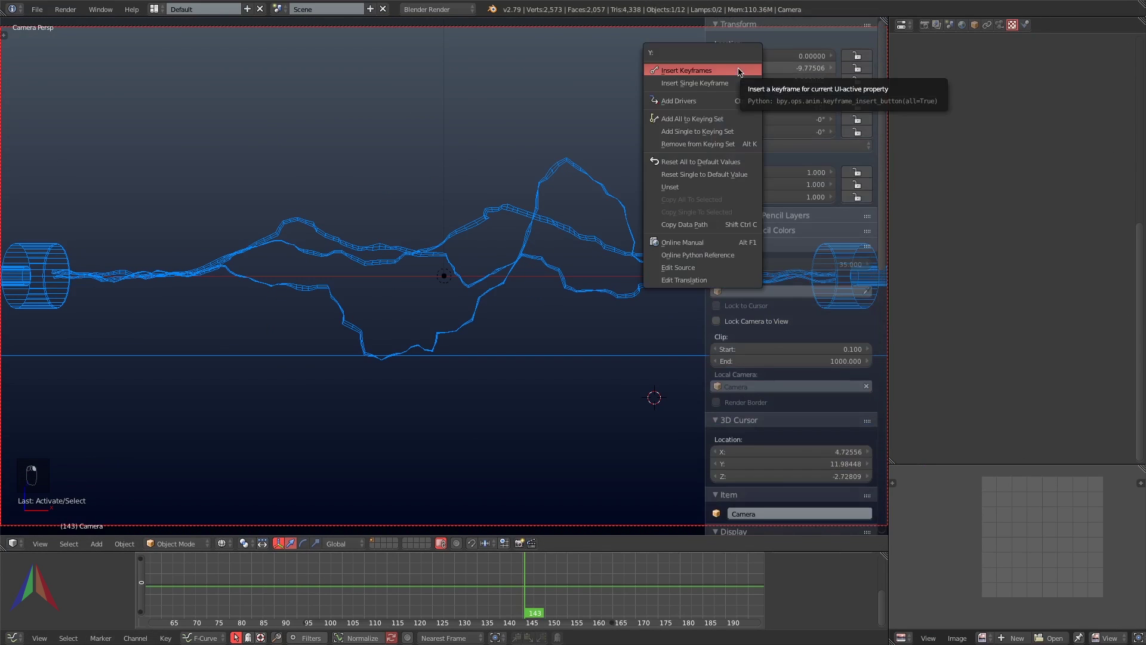
click(698, 70)
click(824, 580)
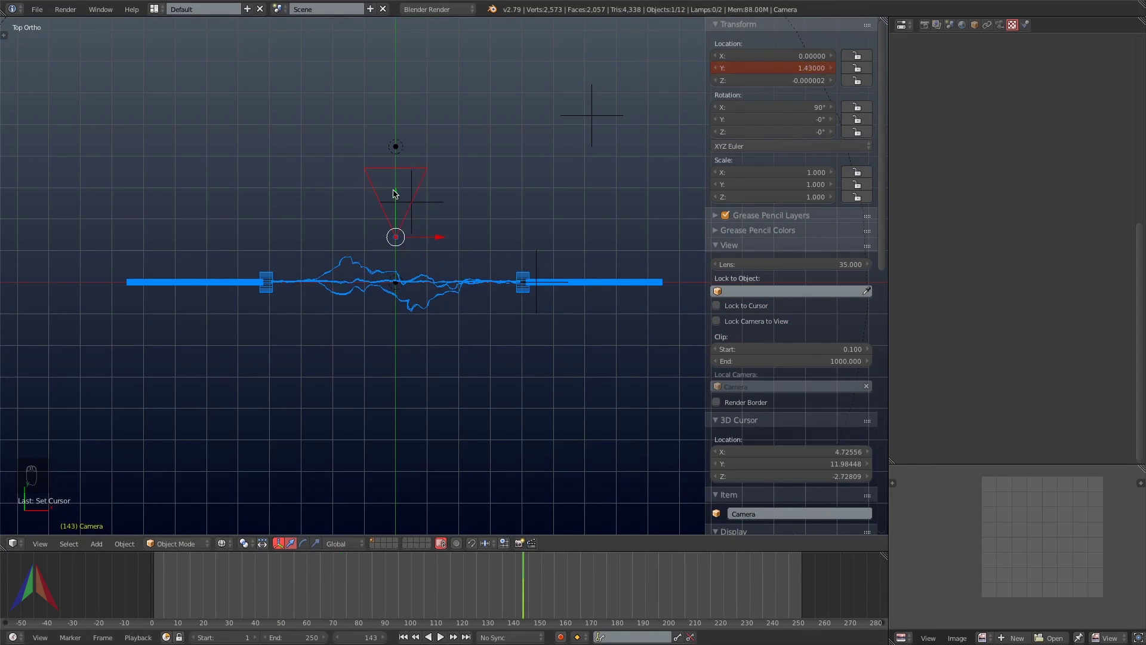
- Play back the animation through the camera view to check the camera movement, and stop it
key(KP_0)
key(alt+a)
key(Escape)
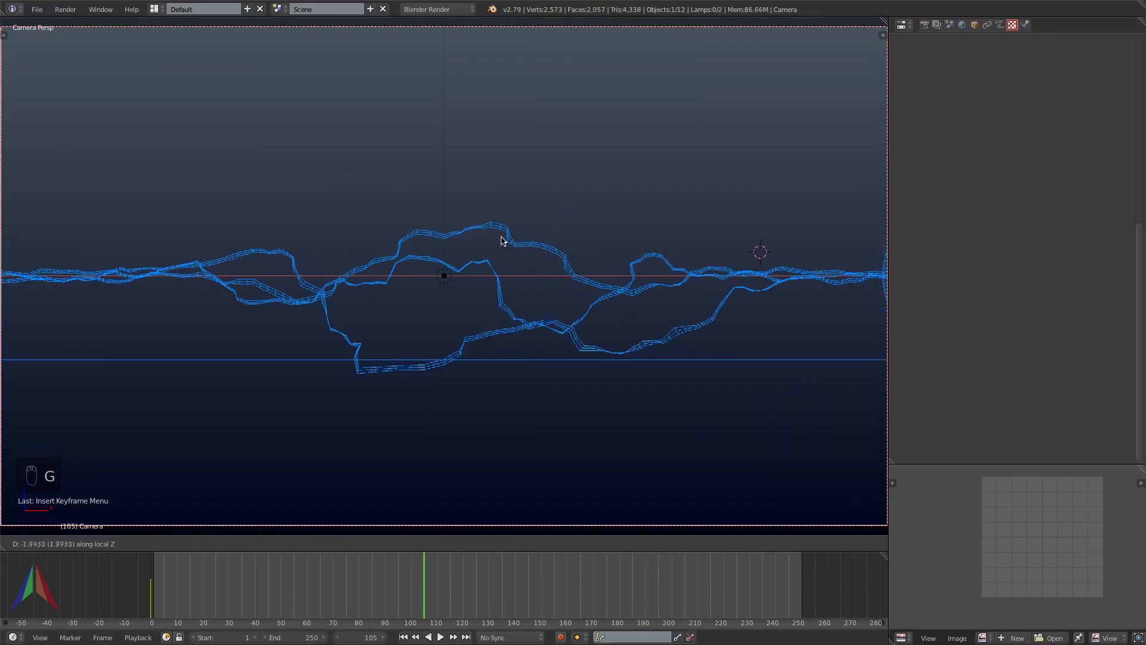
key(v)
click(110, 579)
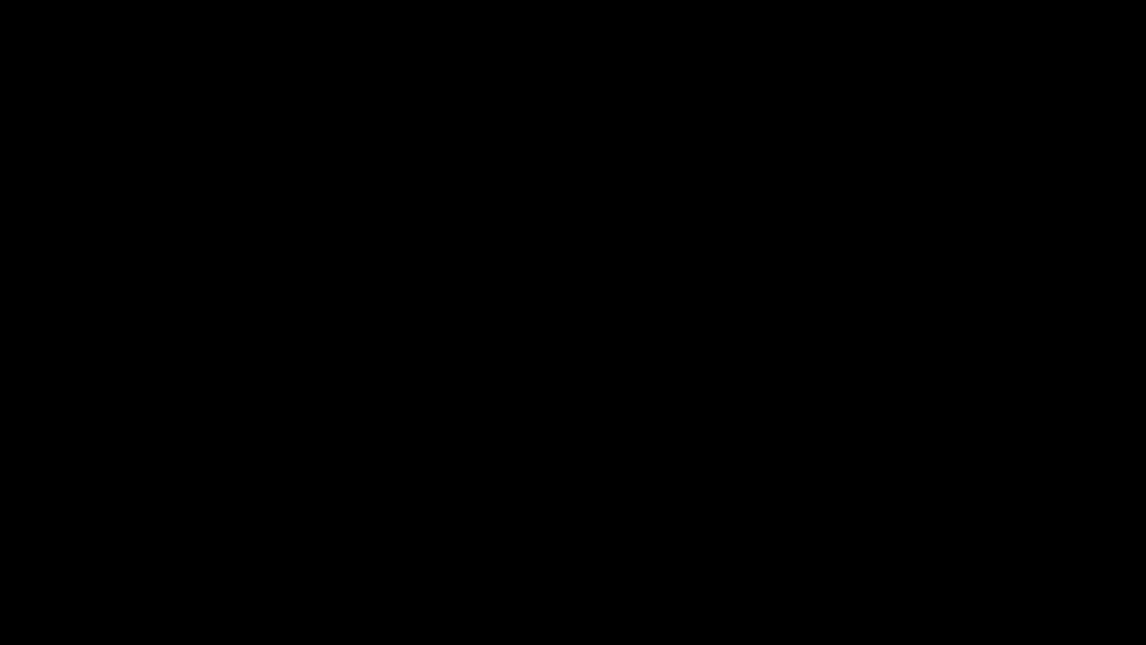